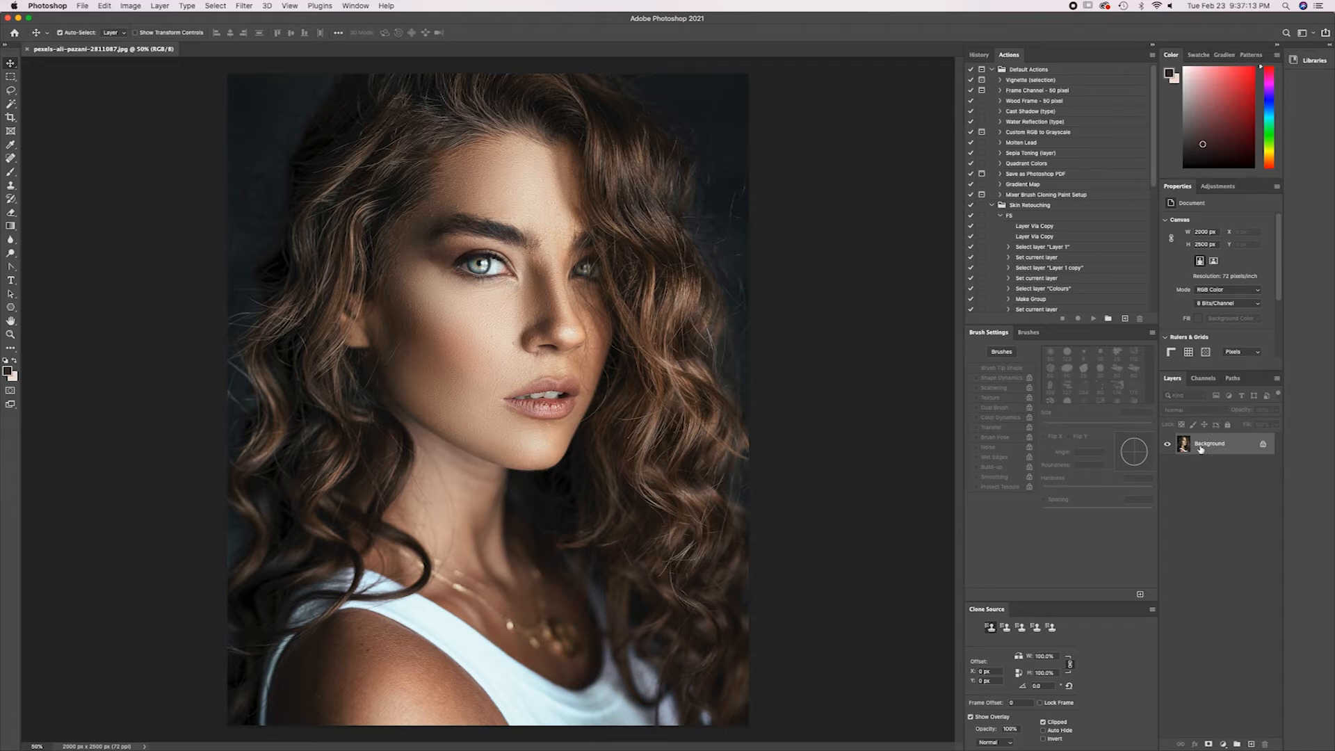
Duplicate the Background layer and unlock the original Background.
key(super+j)
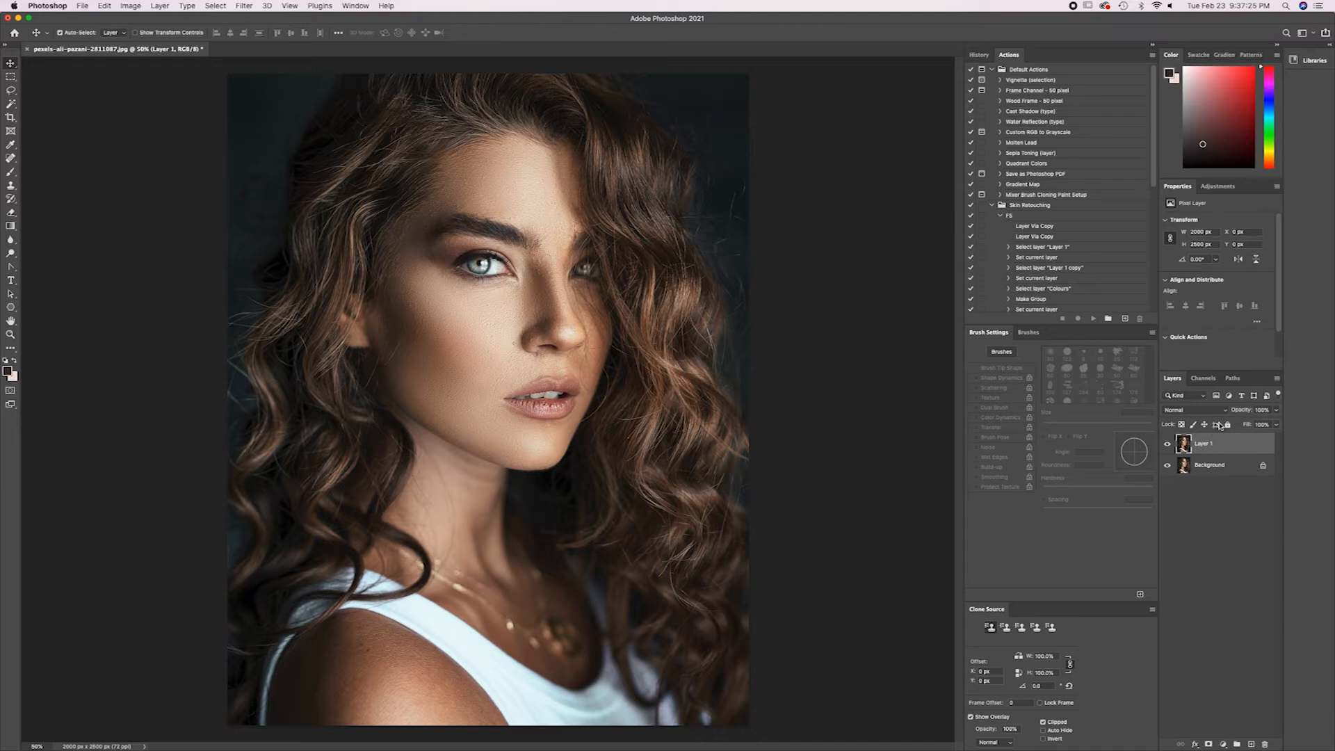
click(1262, 465)
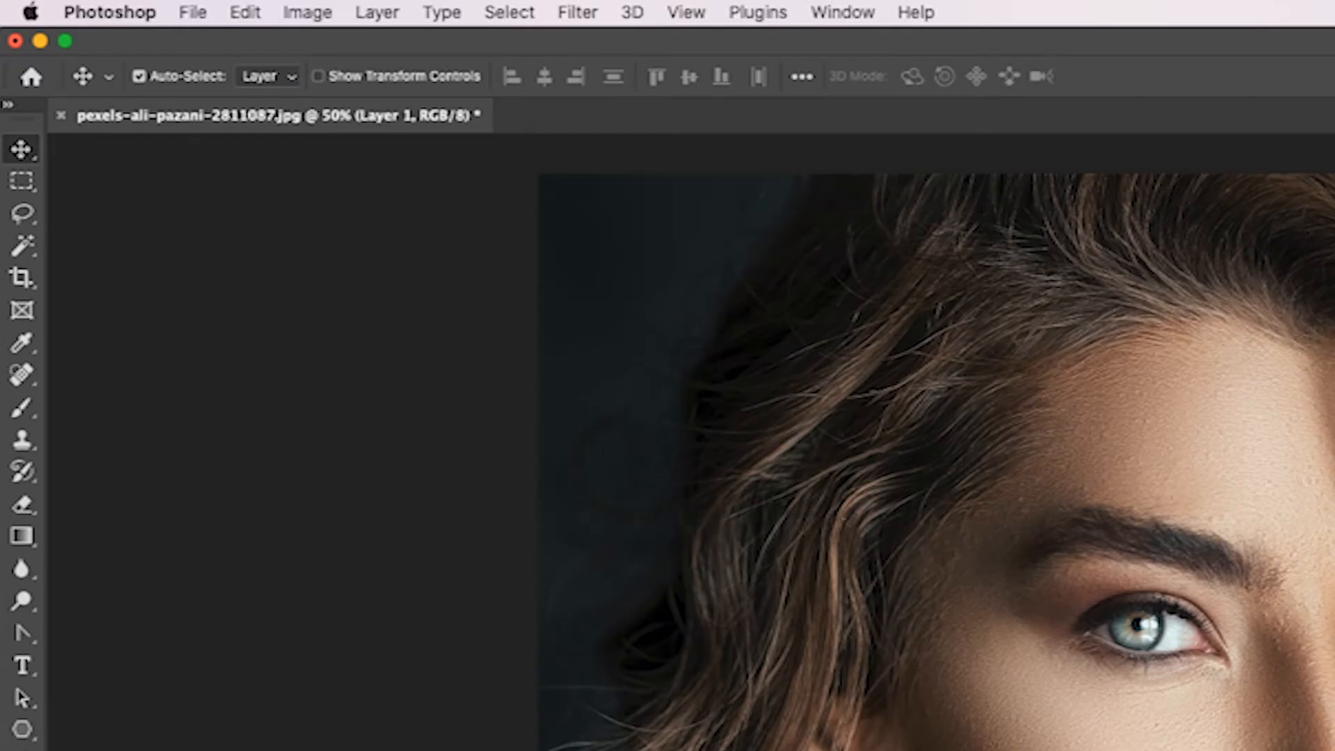
alt+click(20, 262)
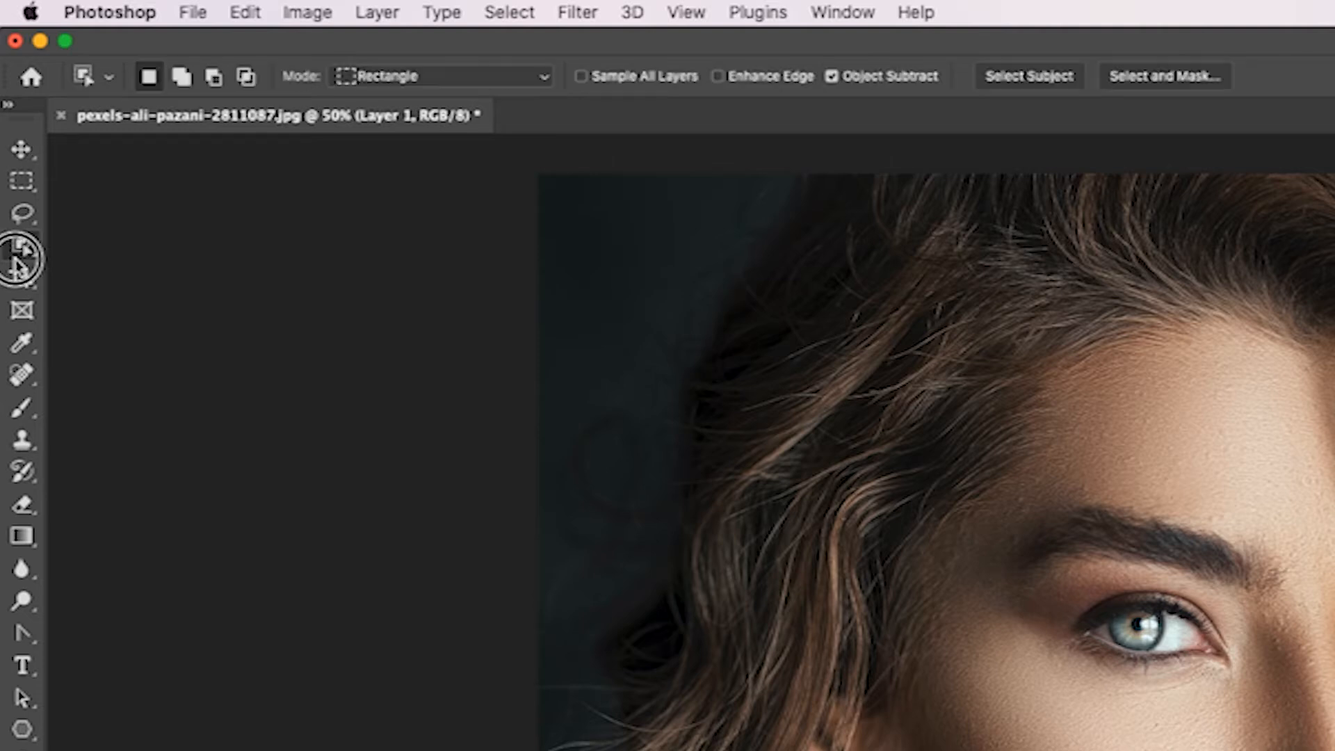
alt+click(21, 261)
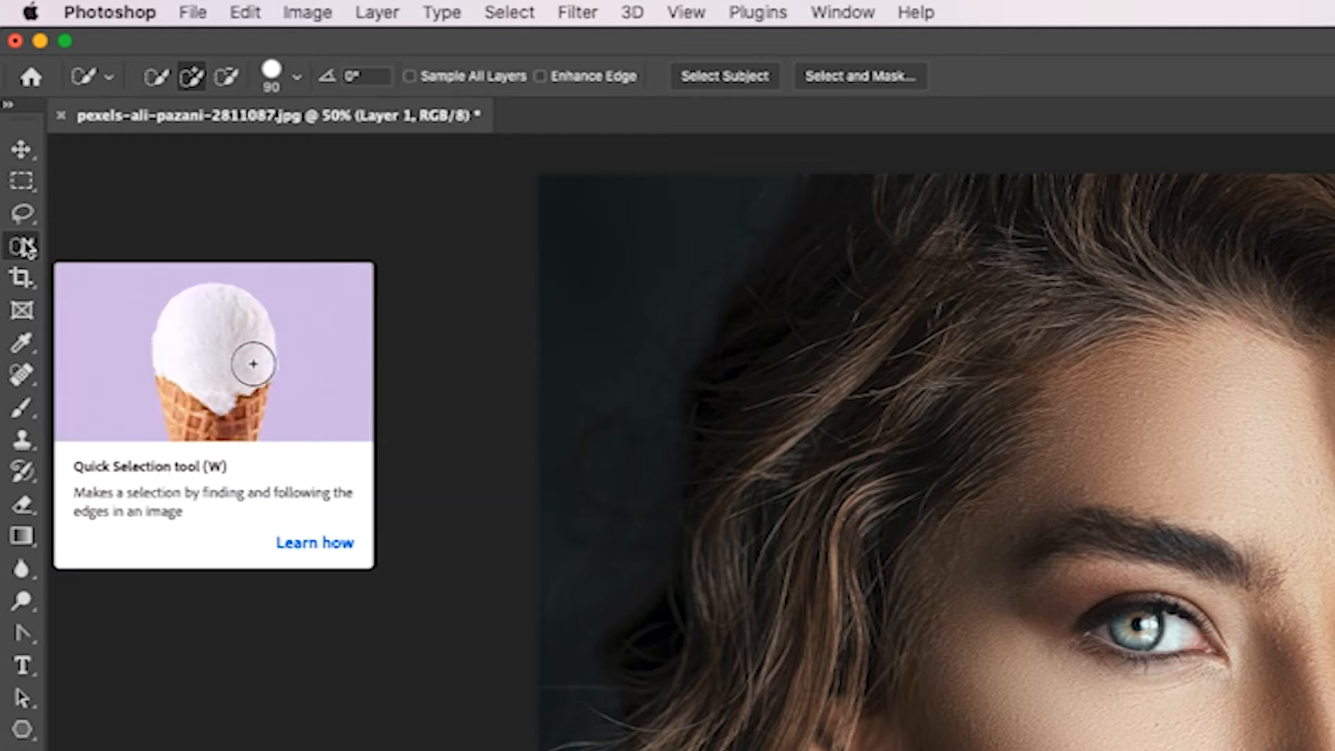
key(shift+w)
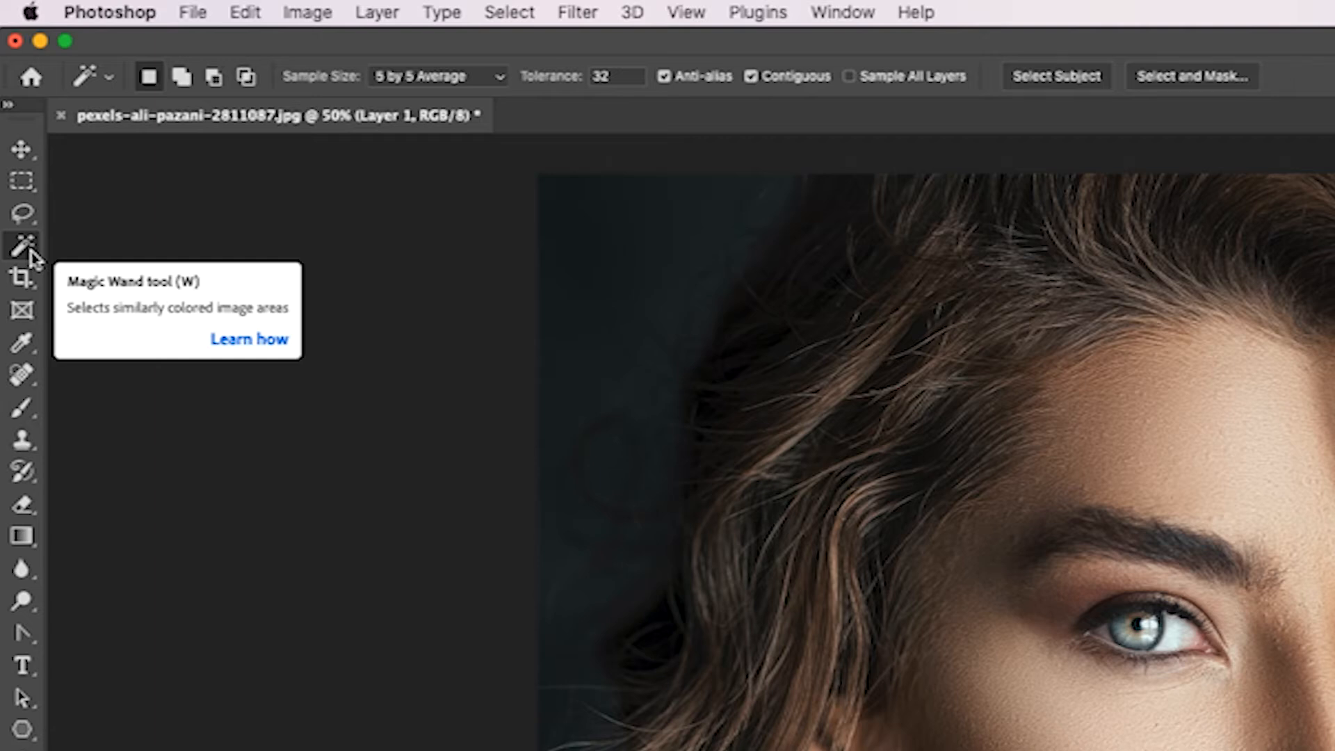
key(shift+w)
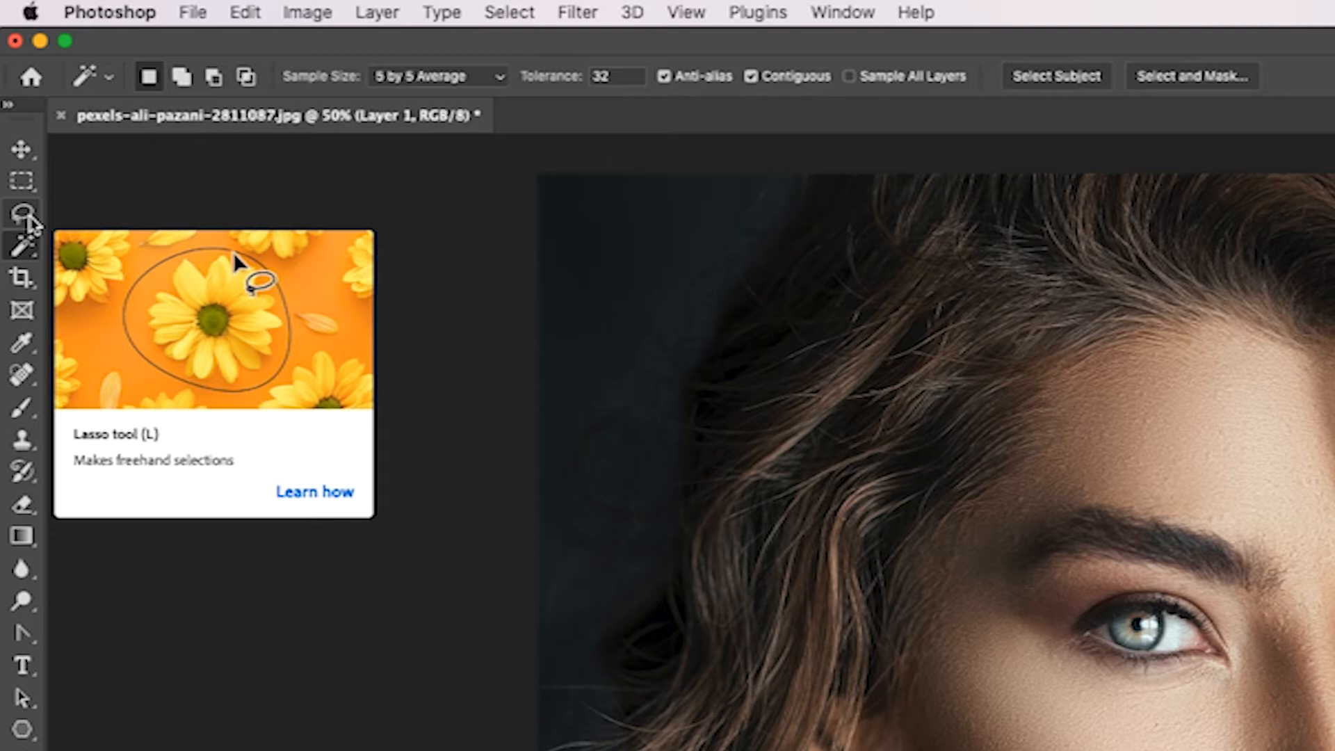
key(shift+l)
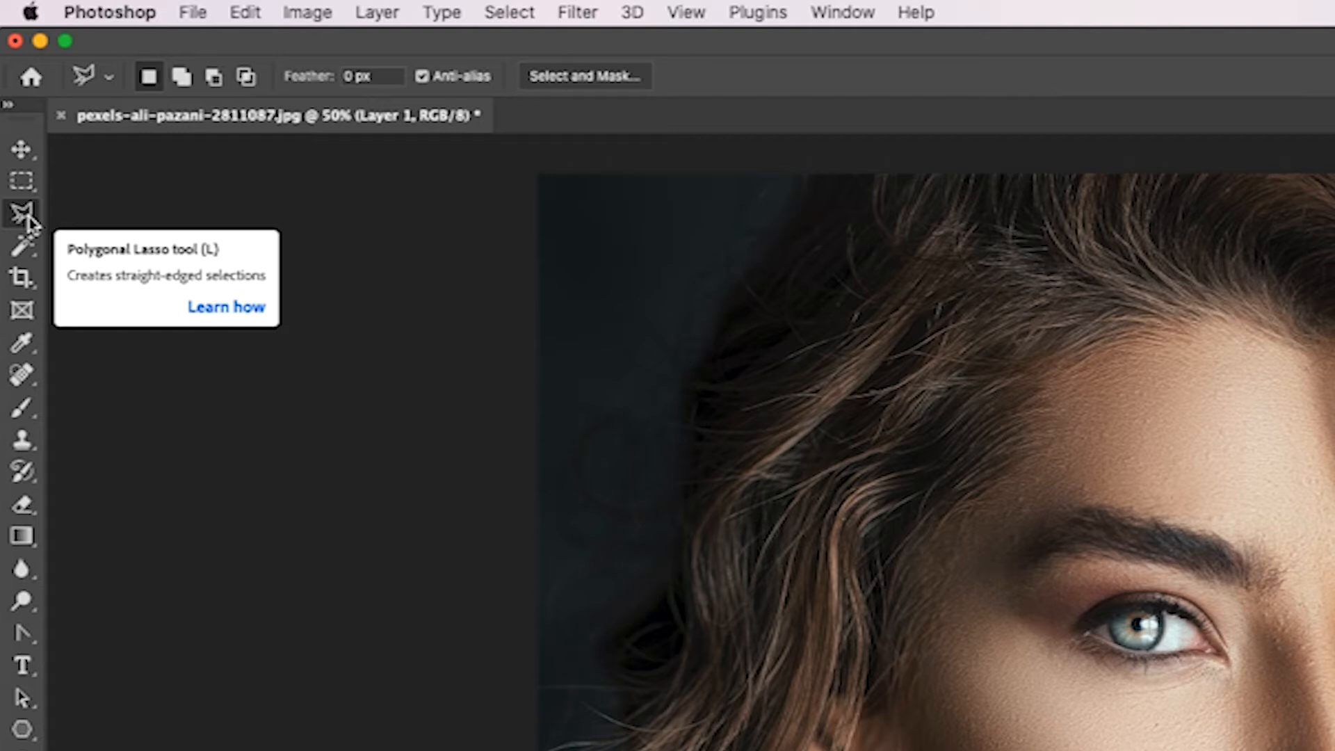
key(shift+l)
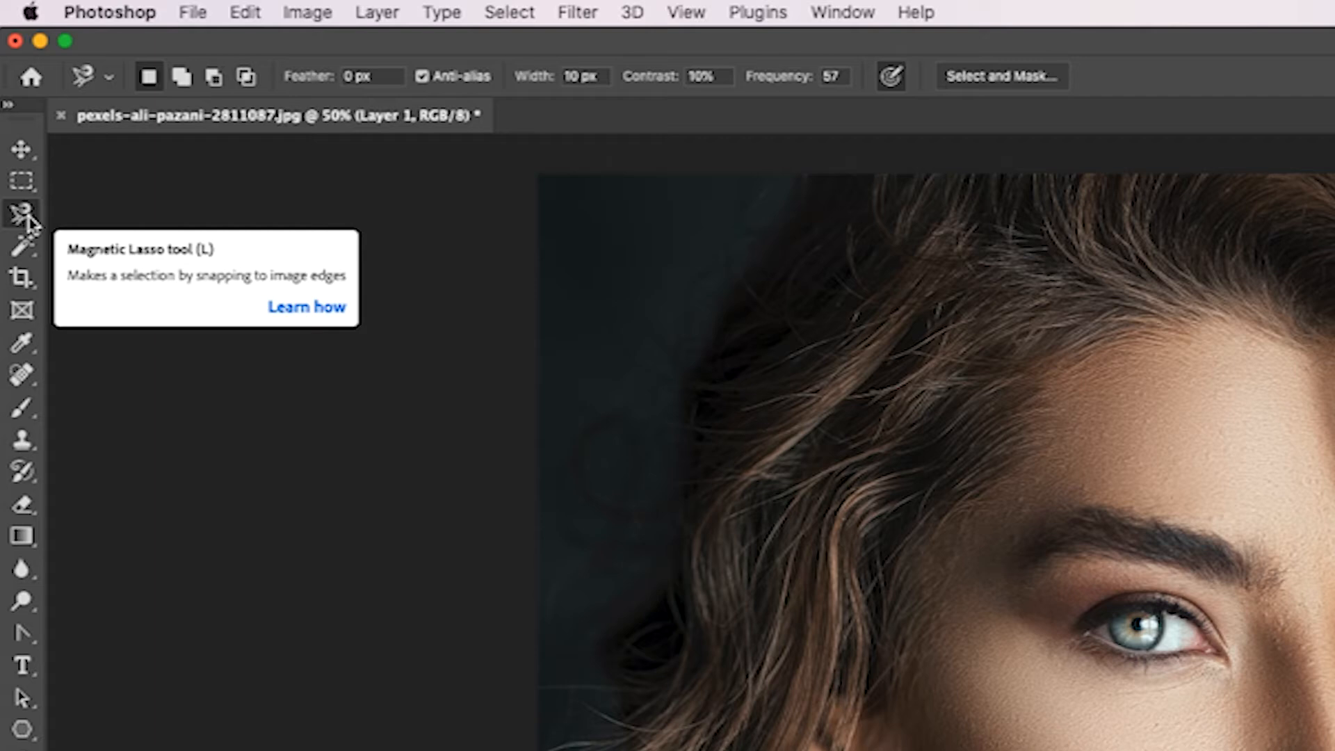
alt+click(29, 219)
Activate the Quick Selection tool and frame the brightly lit eye of the portrait closely for selecting.
alt+click(25, 246)
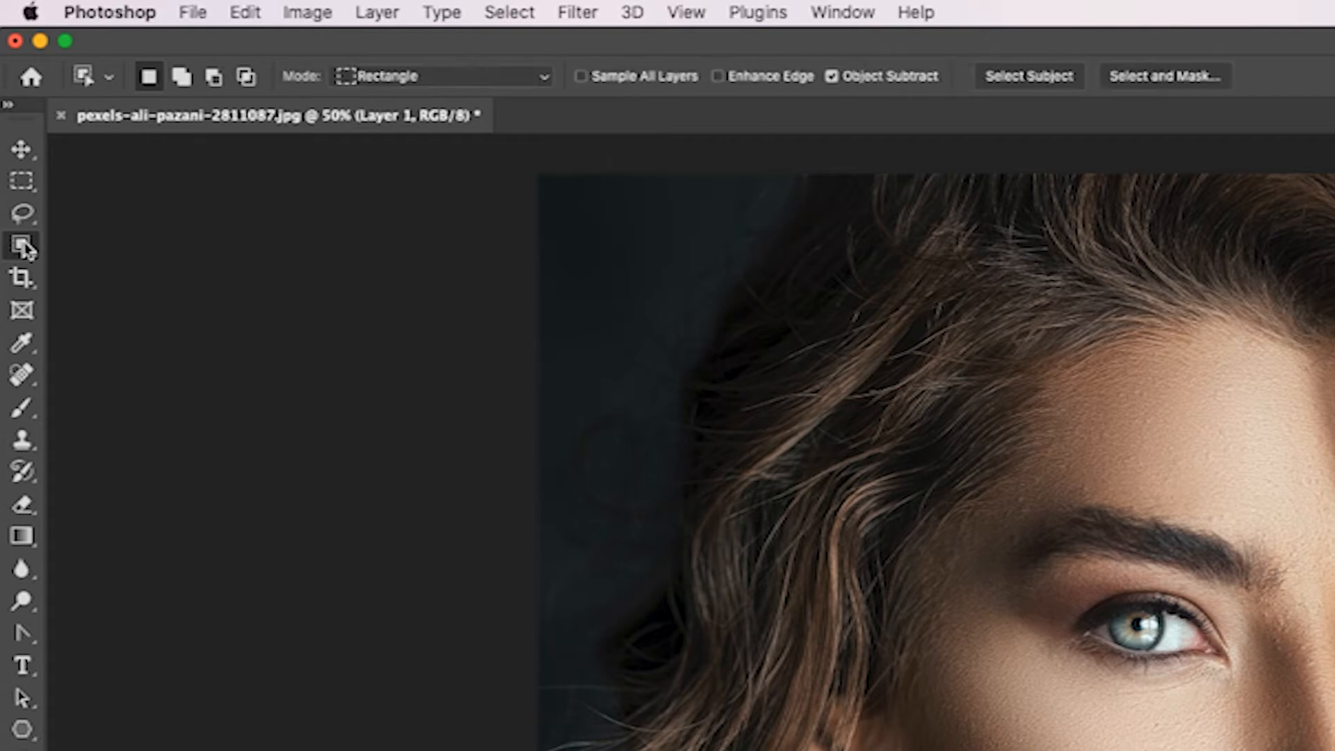
alt+click(26, 248)
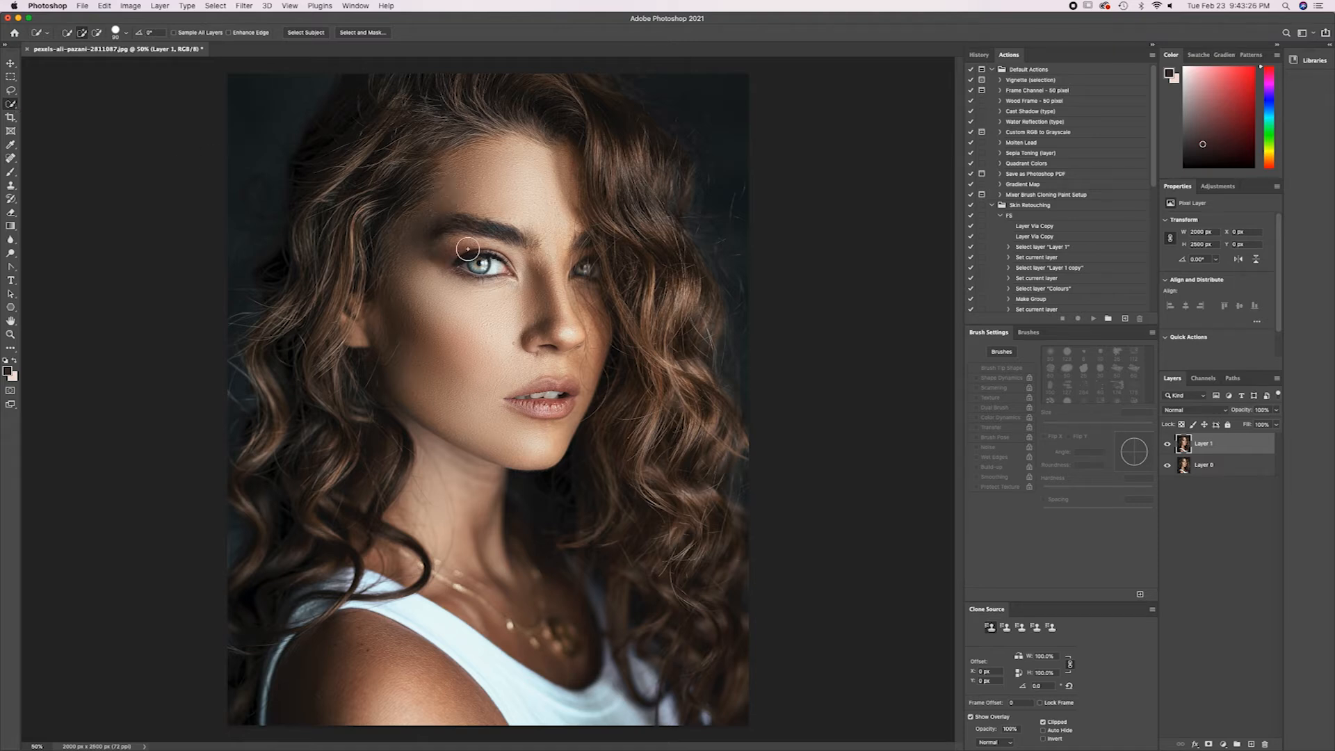
key(z)
drag(478, 264, 518, 215)
key(w)
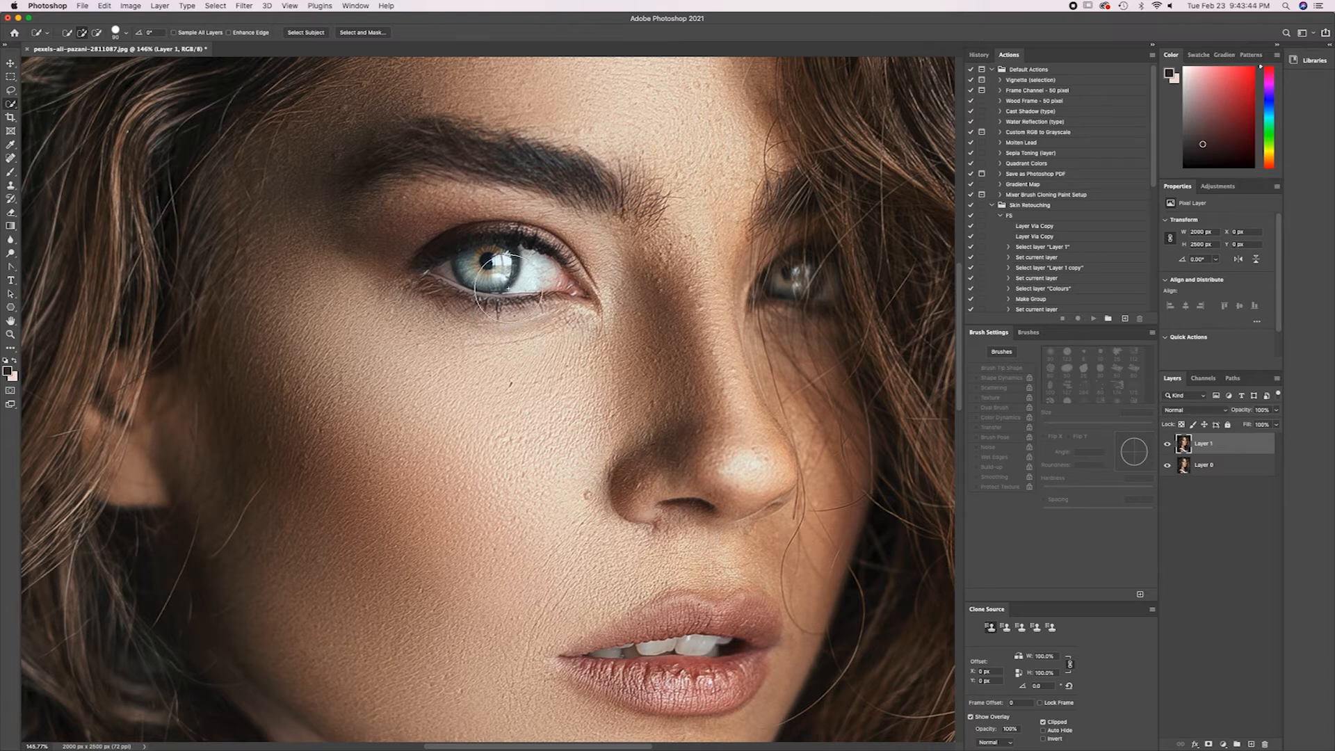
key(z)
drag(495, 276, 542, 210)
key(h)
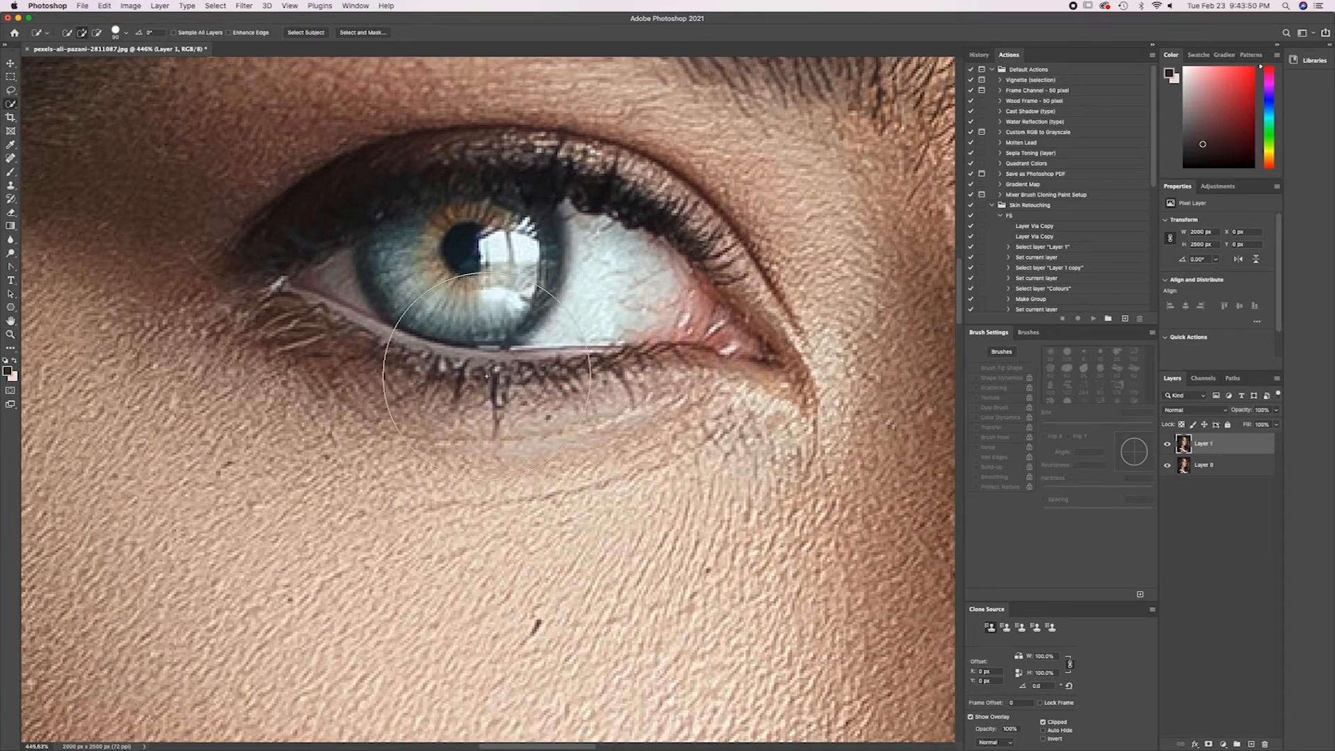
drag(431, 381, 465, 476)
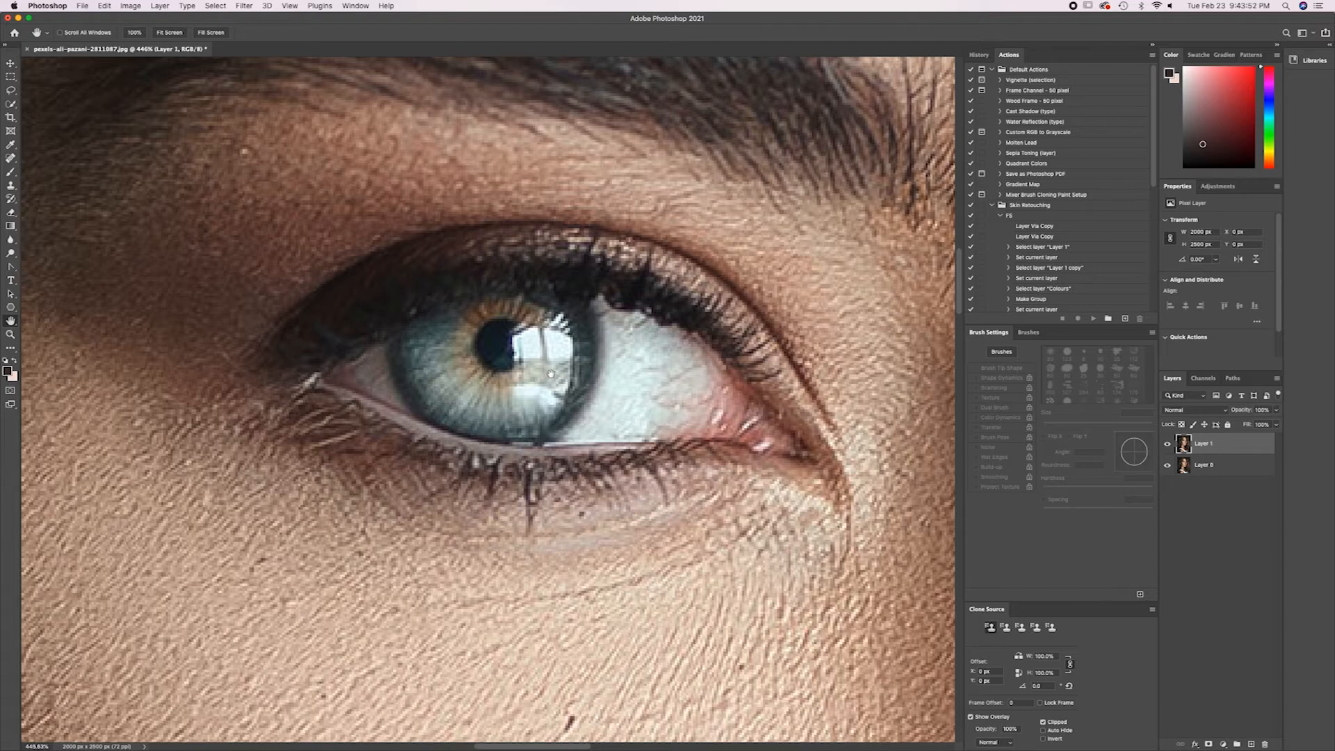
key(w)
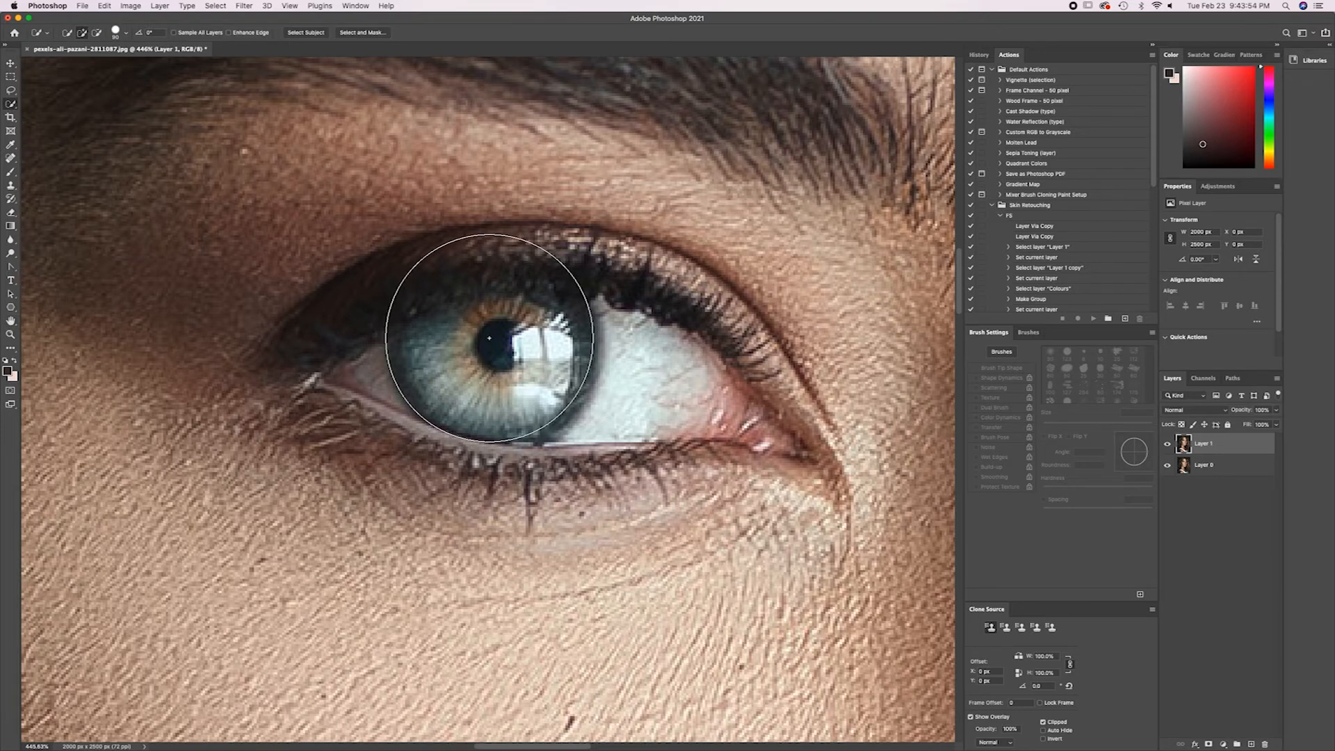
Try to select the iris and pupil of the eye using a reduced Quick Selection brush.
key(bracketleft)
key(bracketleft)
key(bracketleft)
key(bracketleft)
key(bracketleft)
key(bracketleft)
key(bracketleft)
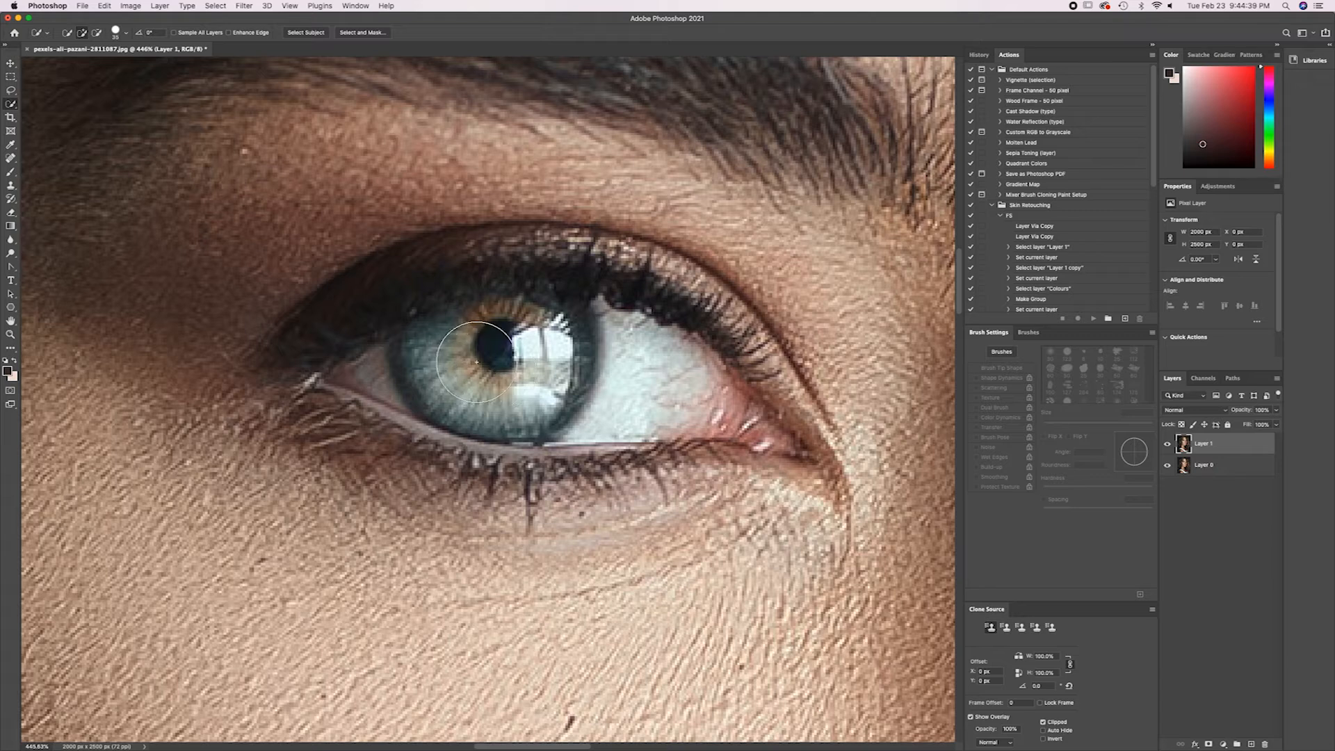
key(bracketleft)
key(bracketleft)
key(bracketleft)
mouse_move(428, 345)
mouse_down()
mouse_move(487, 382)
mouse_move(500, 368)
mouse_move(473, 370)
mouse_up()
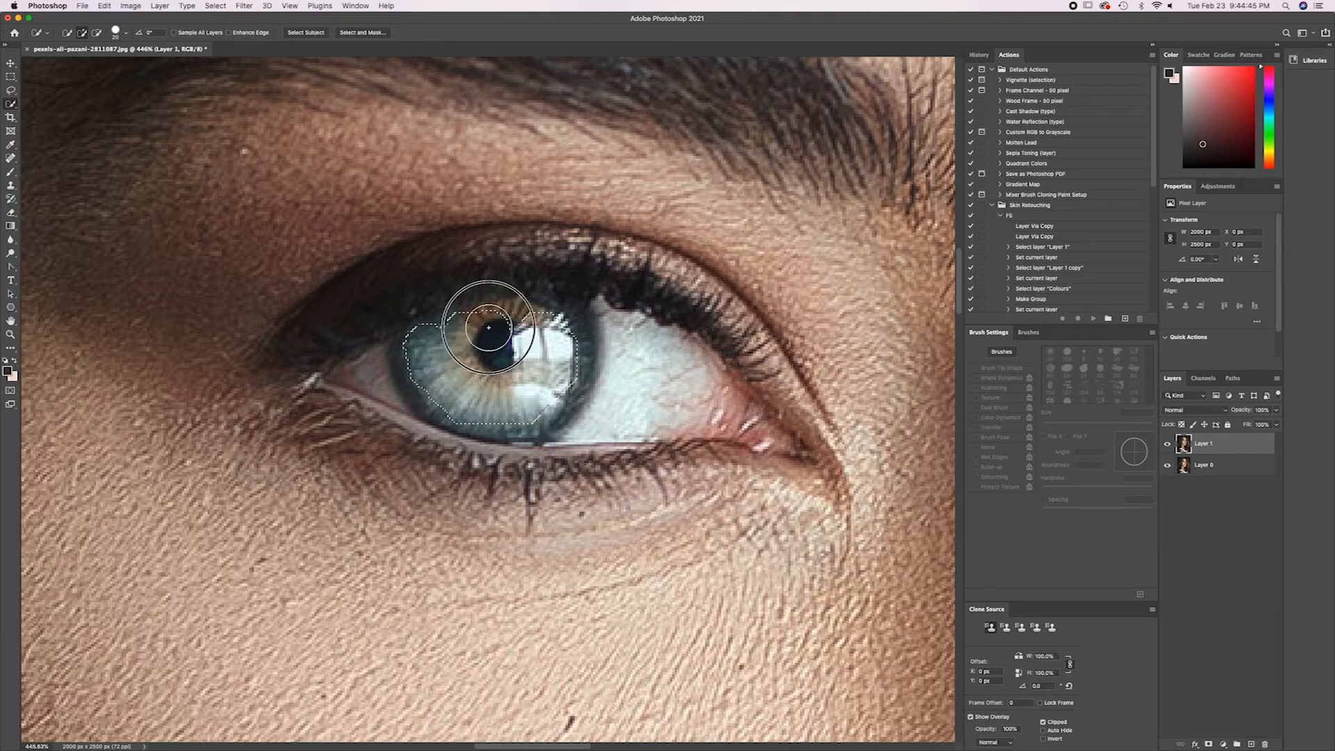
drag(490, 327, 490, 328)
key(bracketleft)
key(bracketleft)
key(bracketleft)
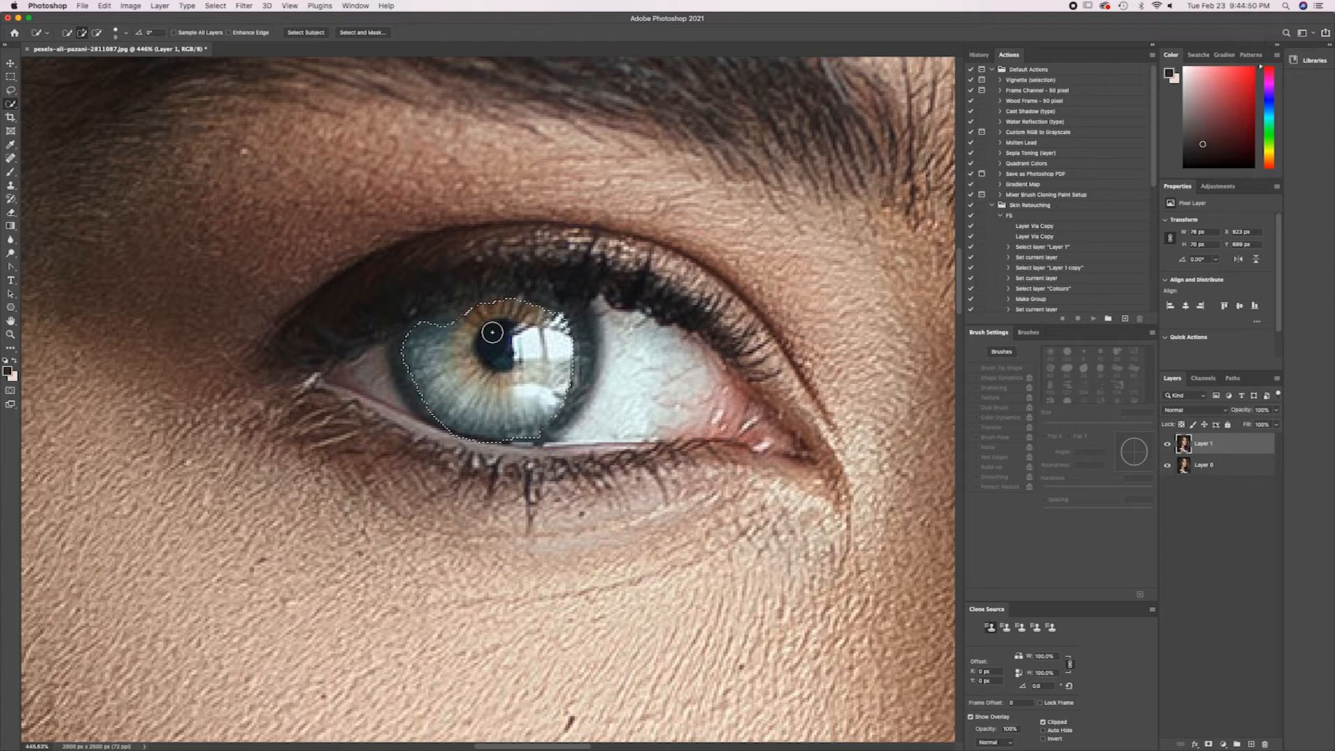
Clear the selection, try selecting the iris with a much larger Quick Selection brush, and deselect.
key(bracketright)
key(bracketright)
key(bracketright)
key(bracketright)
key(super+d)
key(bracketright)
key(bracketright)
click(503, 355)
key(bracketright)
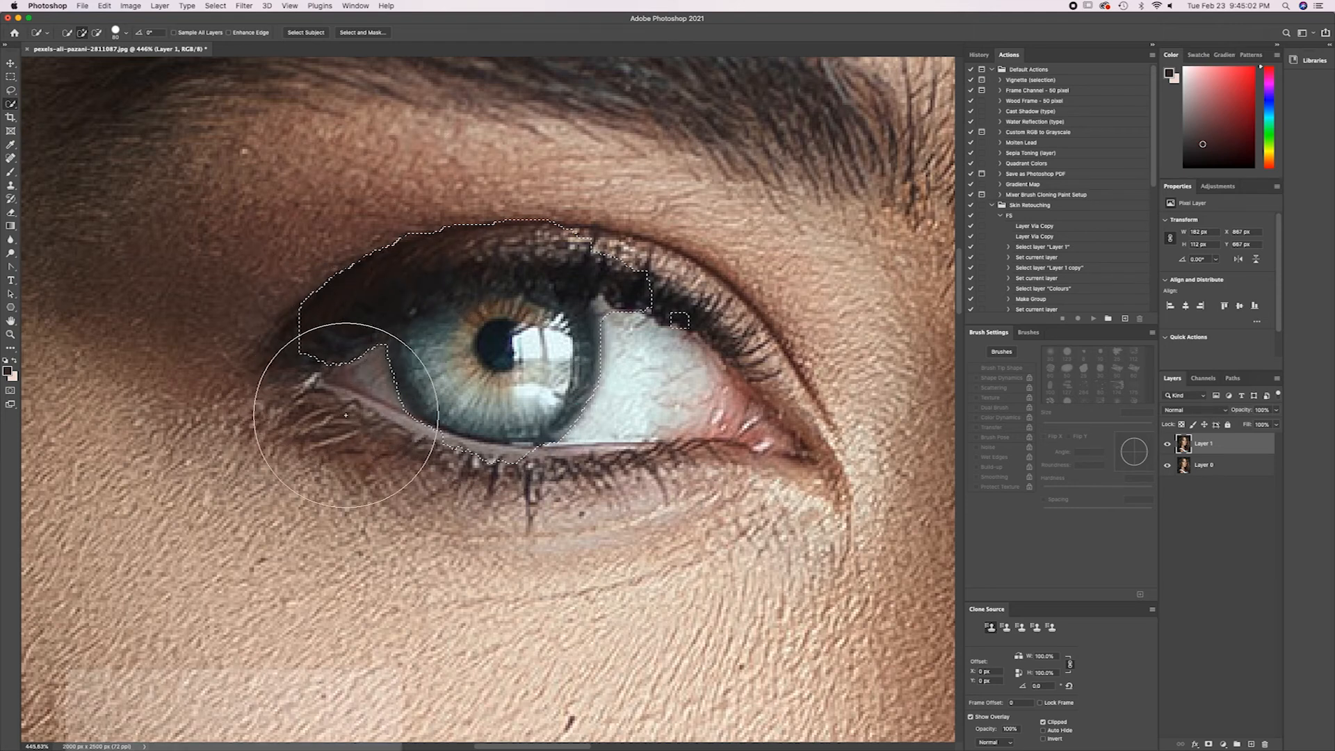
key(bracketleft)
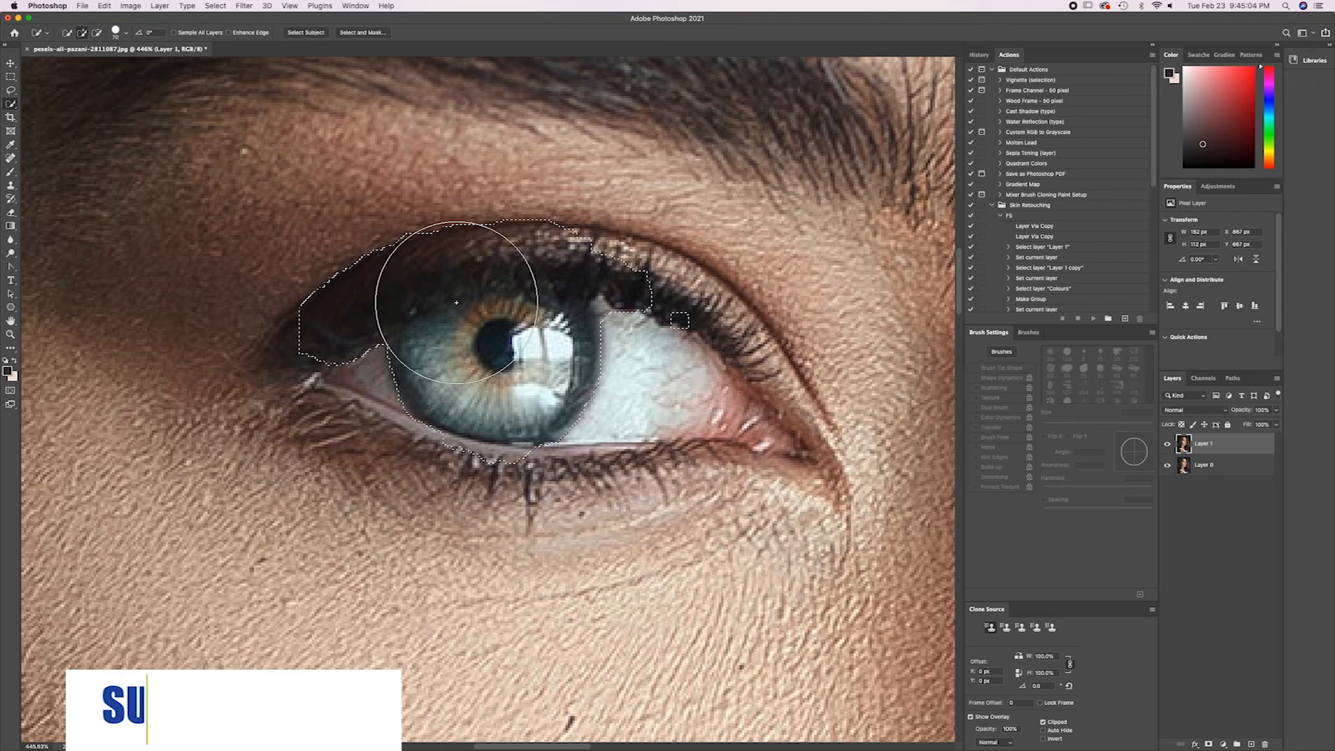
key(super+d)
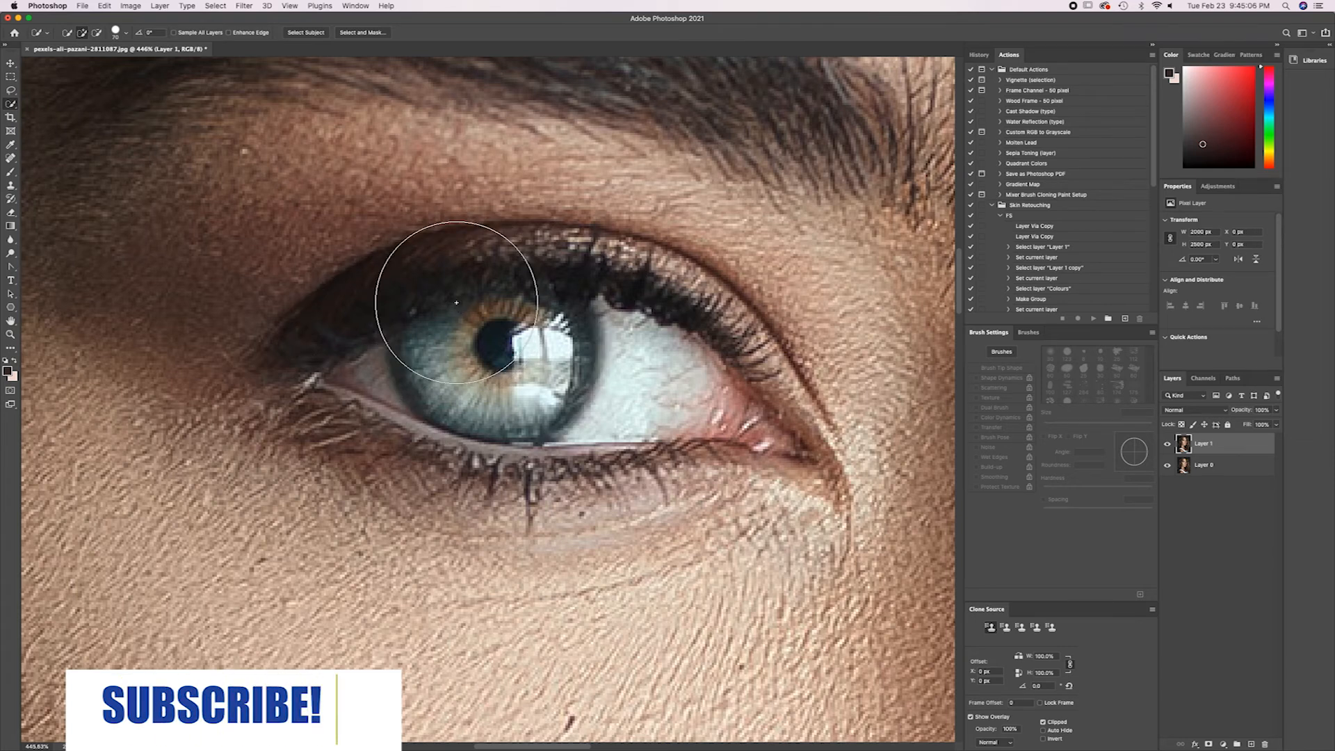
Try adding the iris's upper edge with a smaller Quick Selection brush and undo the stroke.
key(bracketleft)
key(bracketleft)
key(bracketleft)
key(bracketleft)
key(bracketleft)
key(bracketleft)
key(bracketleft)
key(bracketleft)
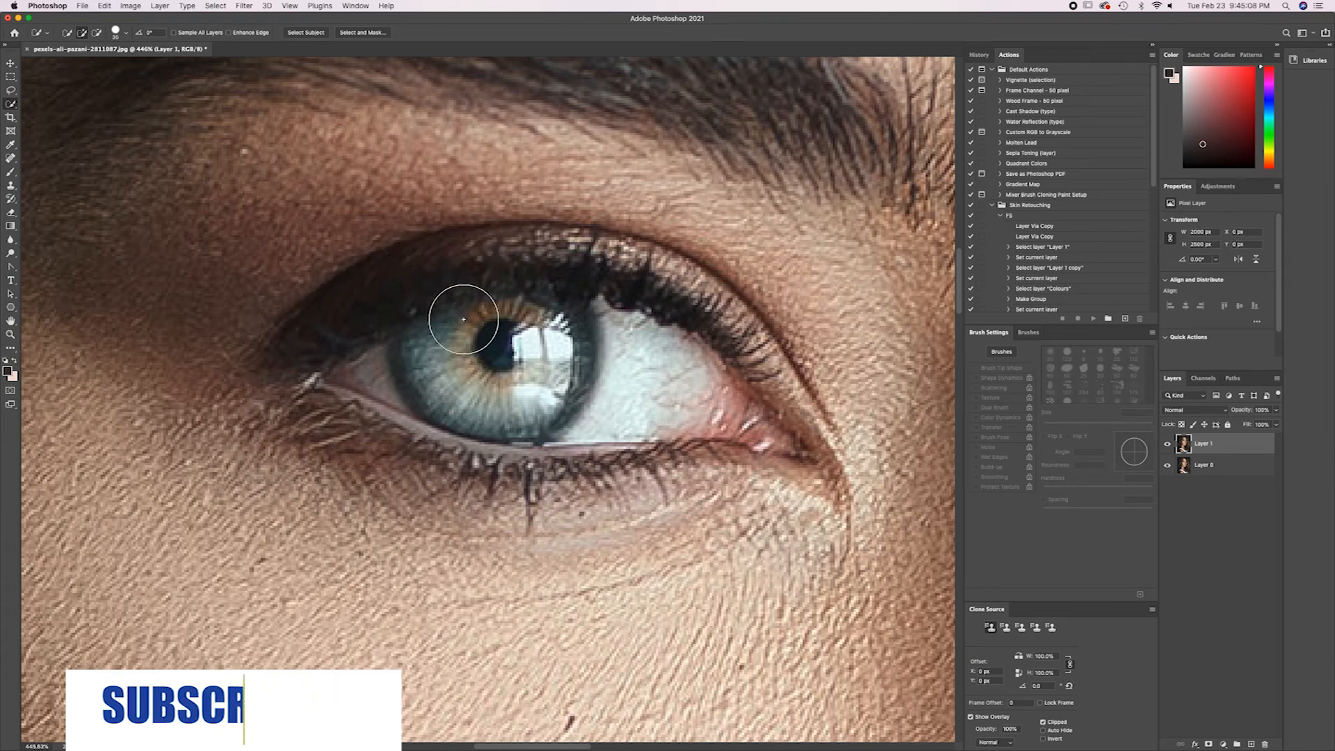
key(bracketleft)
mouse_move(423, 326)
mouse_down()
mouse_move(419, 365)
mouse_move(549, 401)
mouse_move(520, 423)
mouse_move(574, 415)
mouse_move(501, 425)
mouse_move(563, 393)
mouse_move(576, 336)
mouse_move(551, 307)
mouse_move(467, 301)
mouse_move(450, 313)
mouse_up()
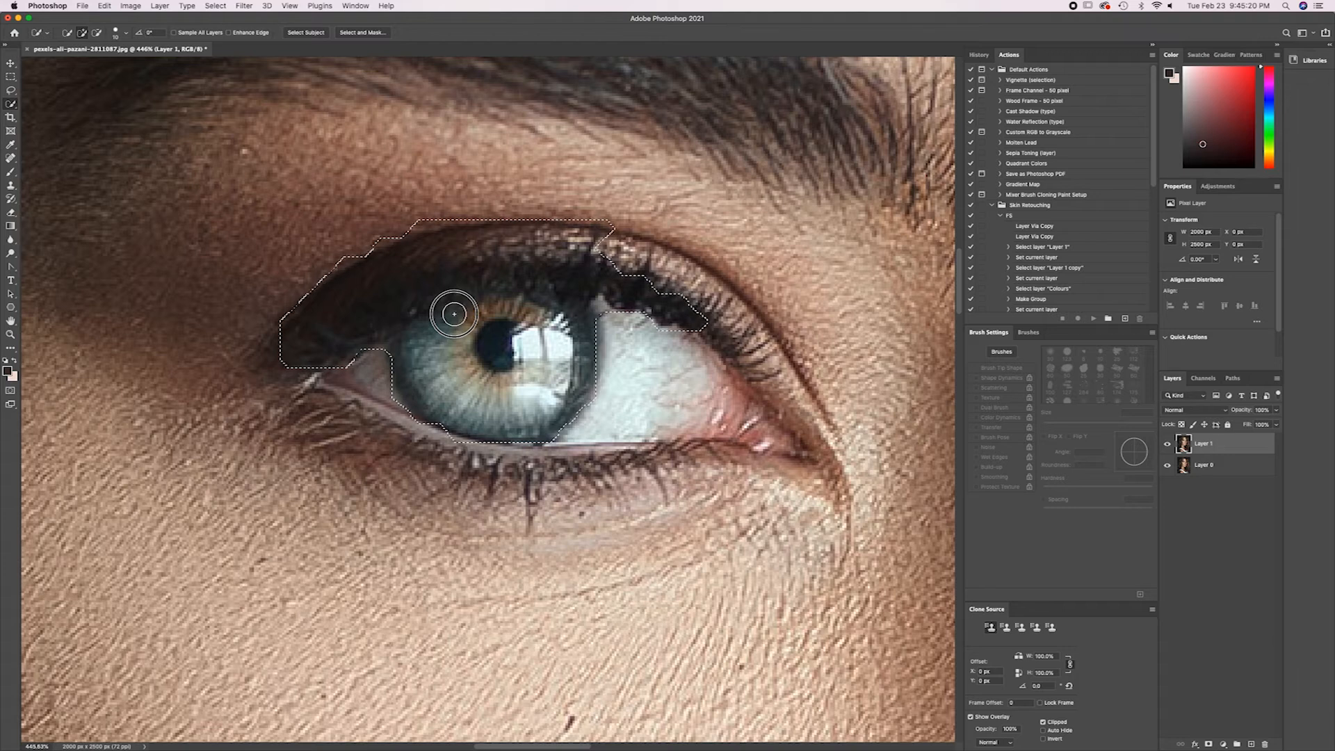
key(super+z)
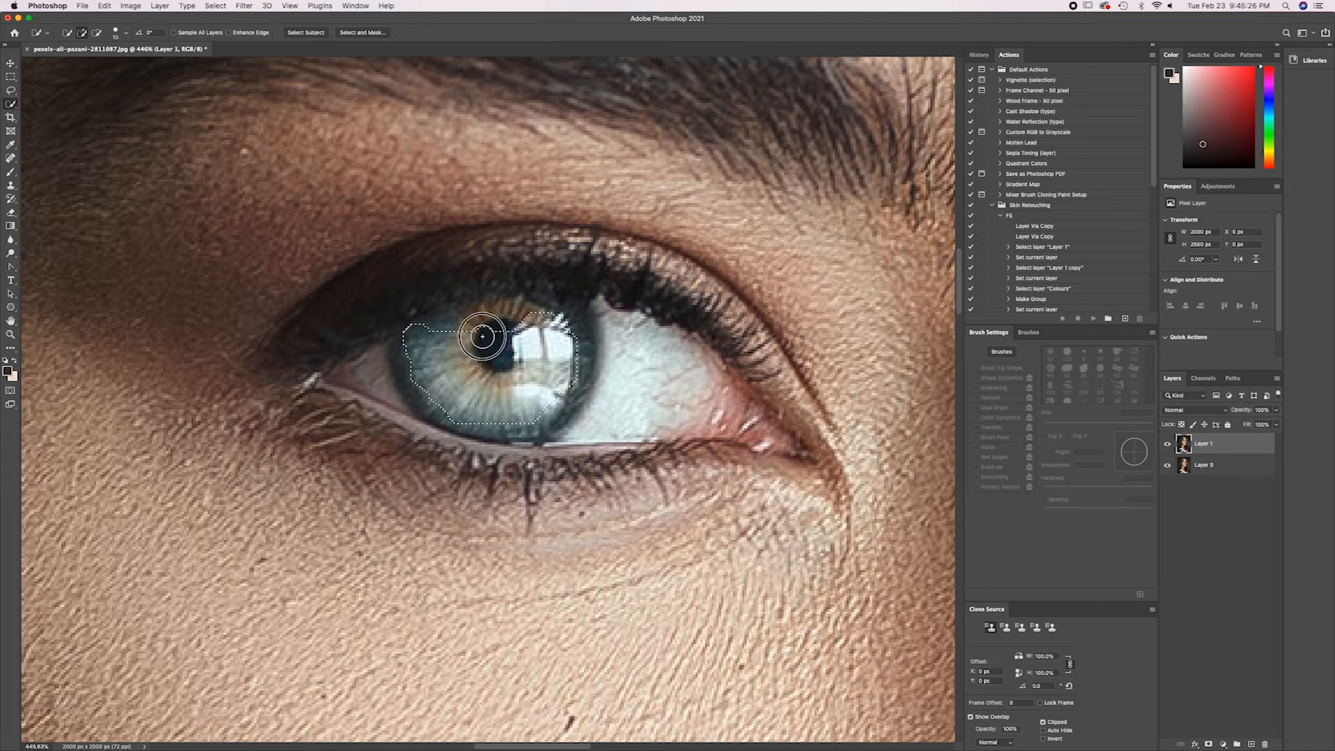
Try strokes above the pupil and across the top of the iris, clearing the selection after each attempt.
drag(494, 320, 495, 320)
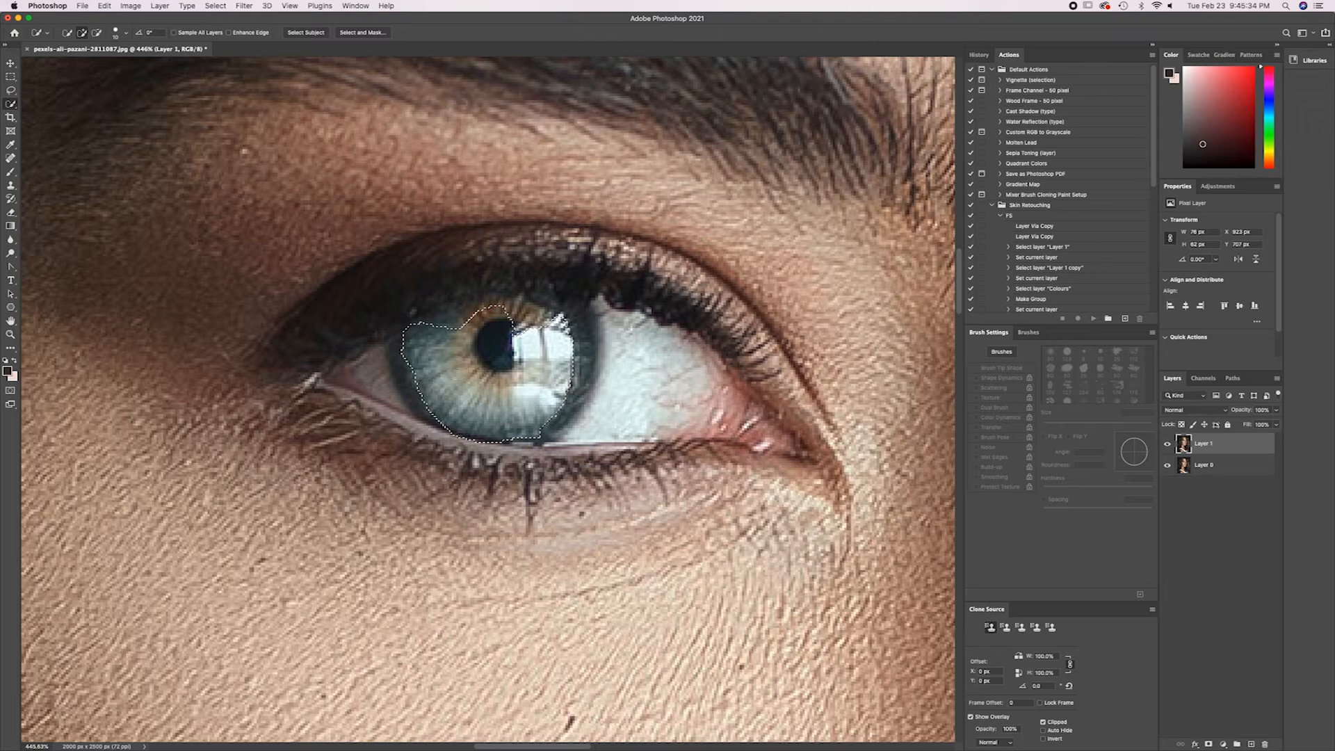
key(super+d)
mouse_move(447, 323)
mouse_down()
mouse_move(496, 389)
mouse_move(639, 368)
mouse_move(501, 308)
mouse_up()
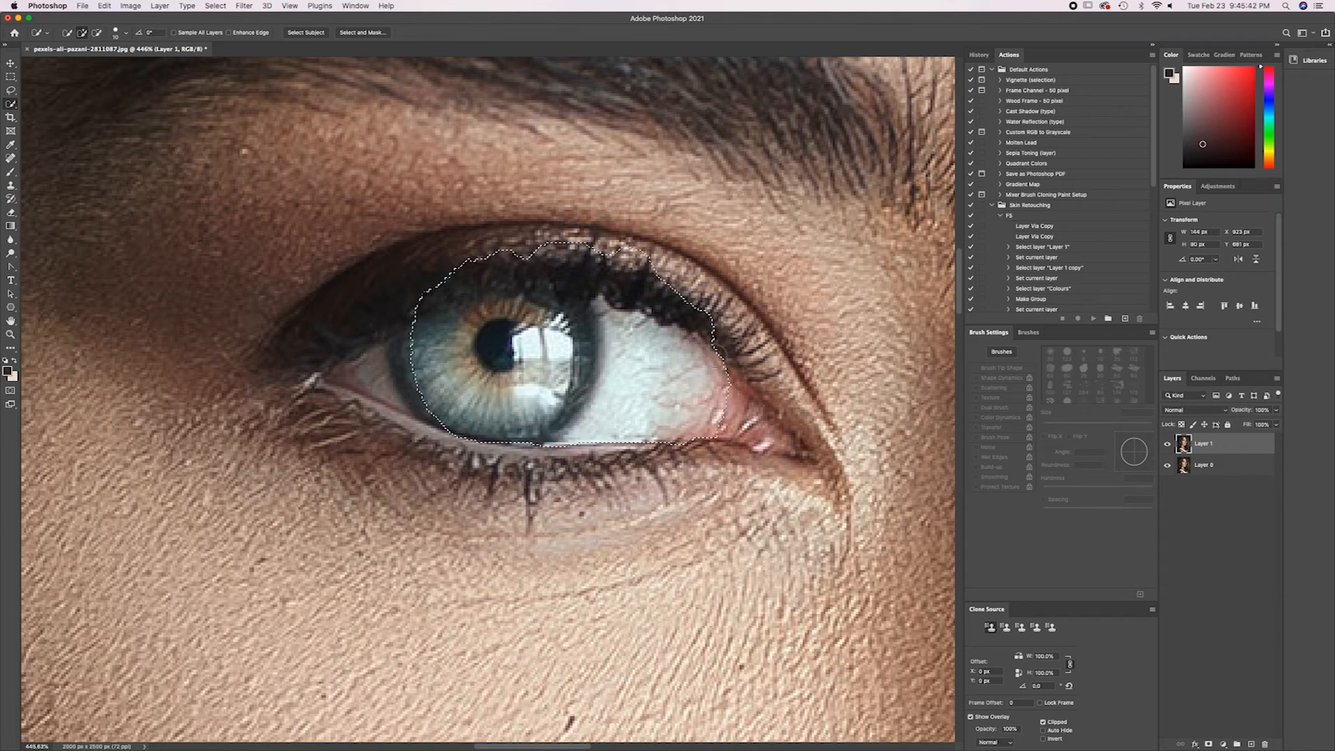
key(super+d)
Select the whole iris, from the pupil out to its outer edges, with small Quick Selection strokes.
drag(465, 307, 488, 340)
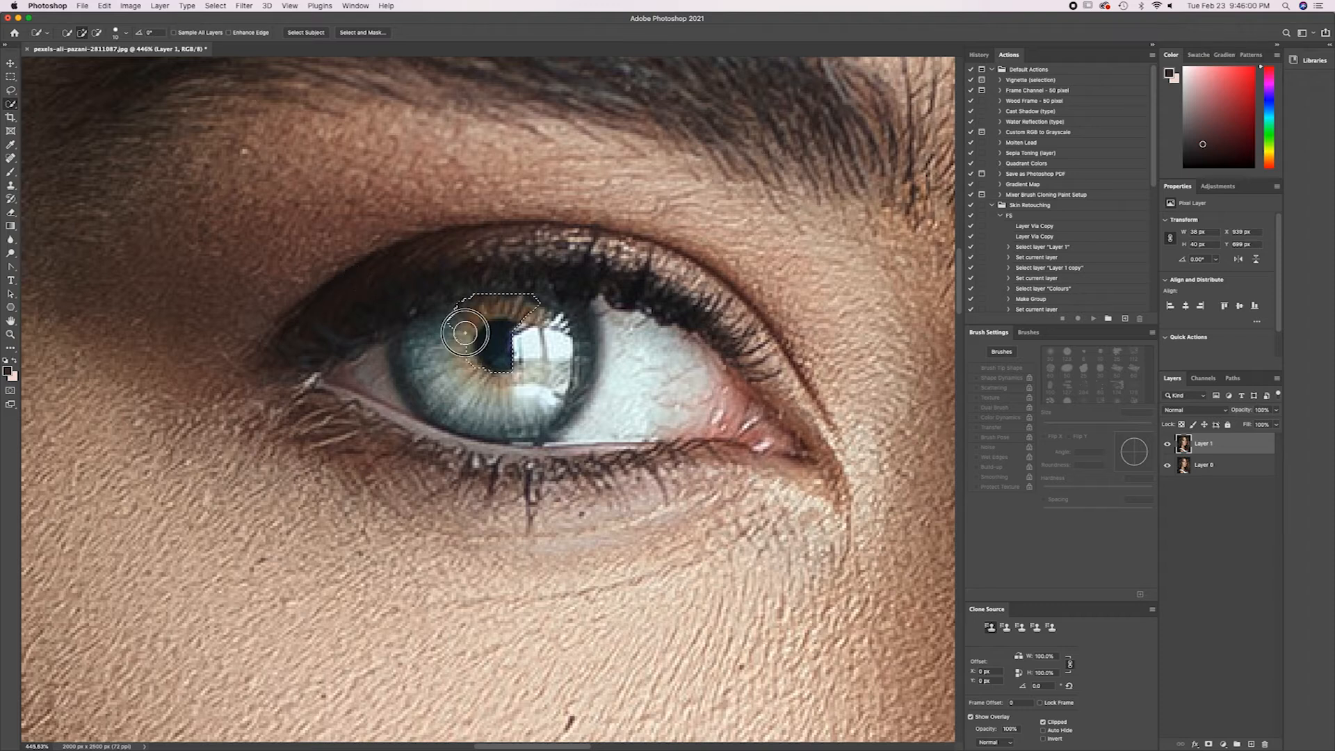
mouse_move(449, 324)
mouse_down()
mouse_move(420, 319)
mouse_move(428, 406)
mouse_move(417, 362)
mouse_move(477, 298)
mouse_move(545, 307)
mouse_move(570, 327)
mouse_move(572, 358)
mouse_move(563, 310)
mouse_up()
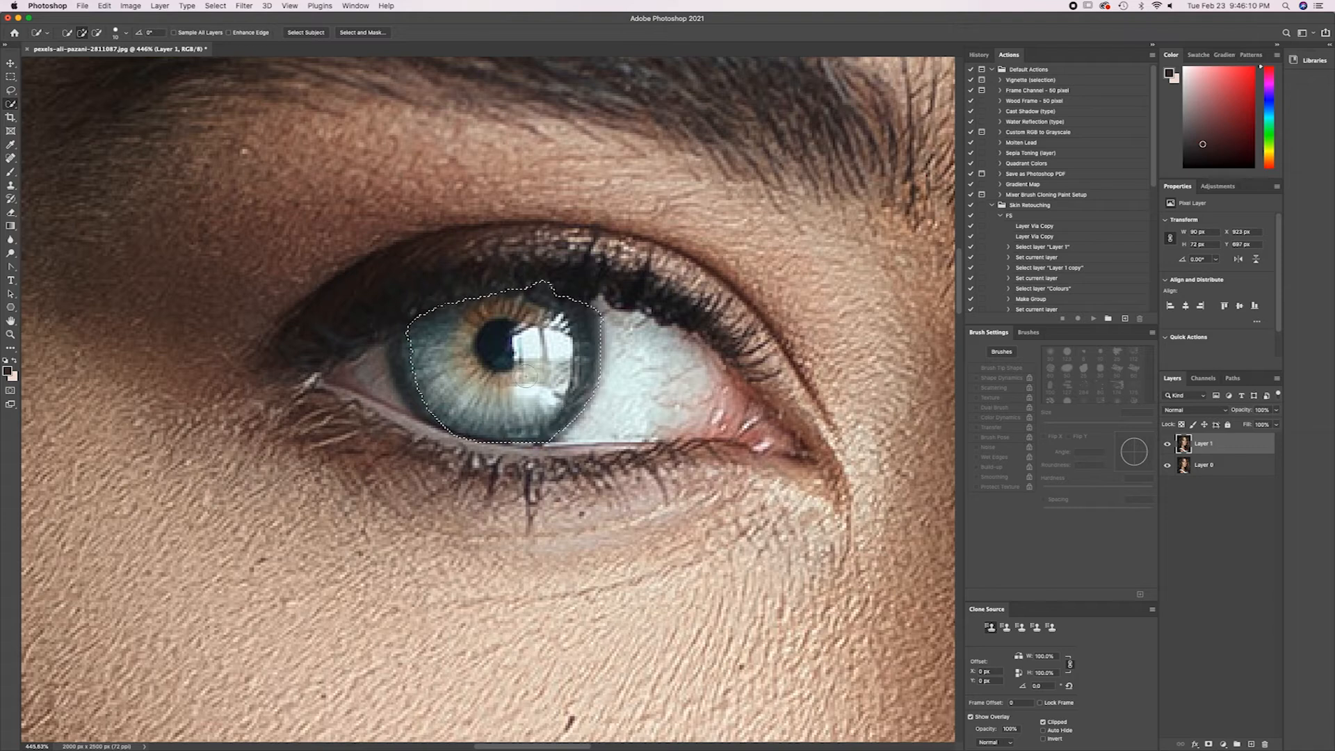
click(403, 349)
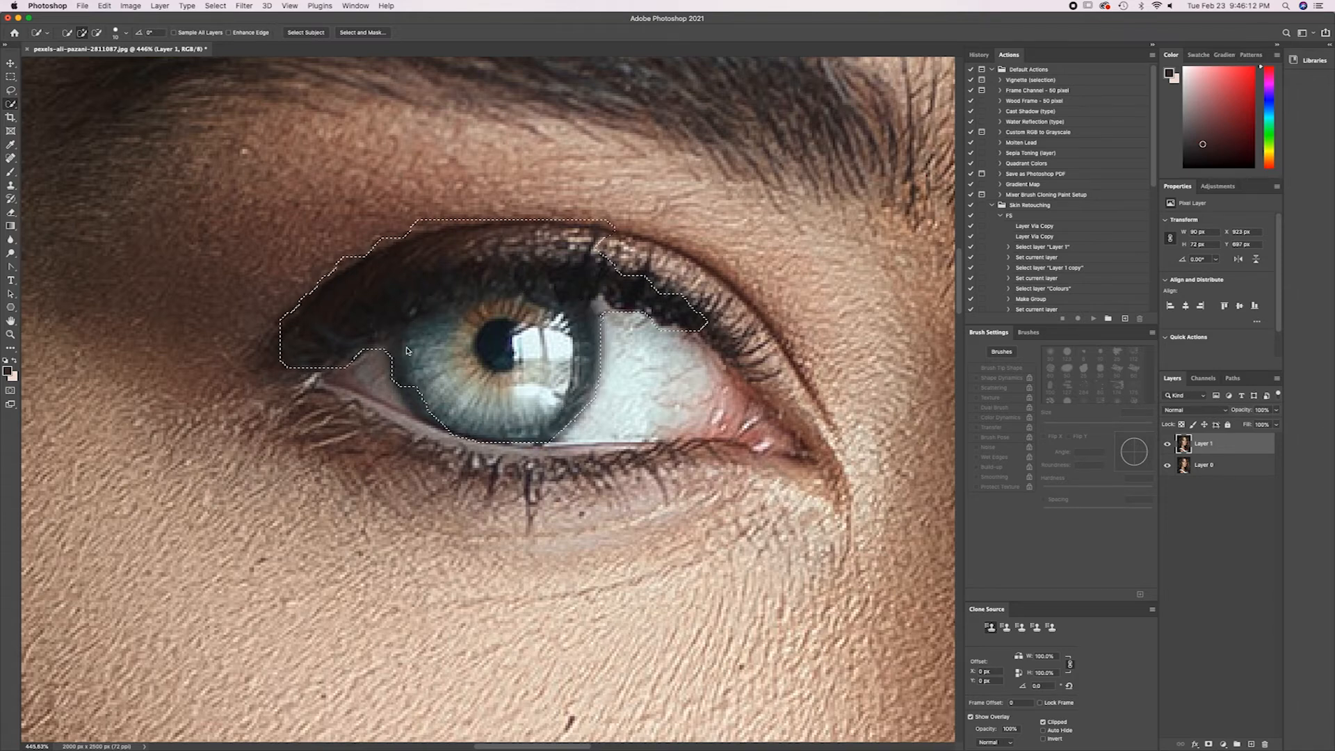
key(super+z)
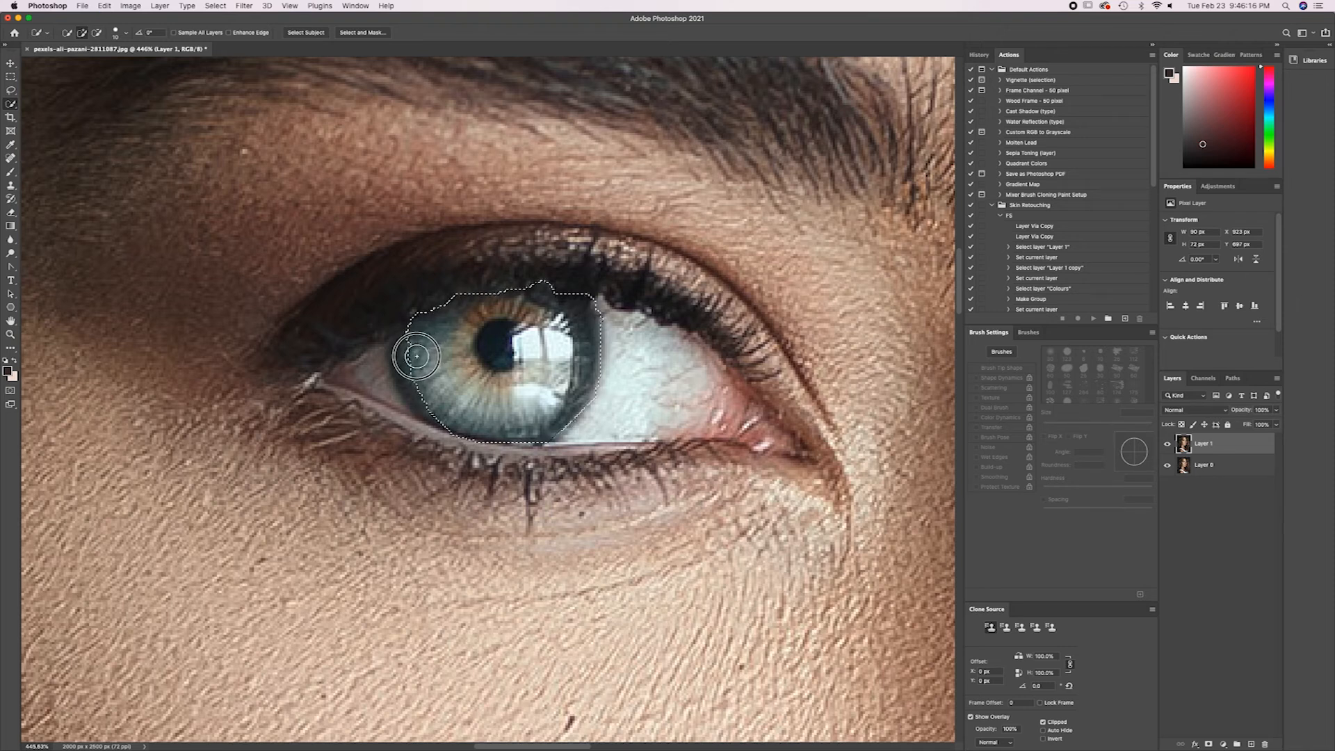
drag(411, 366, 408, 377)
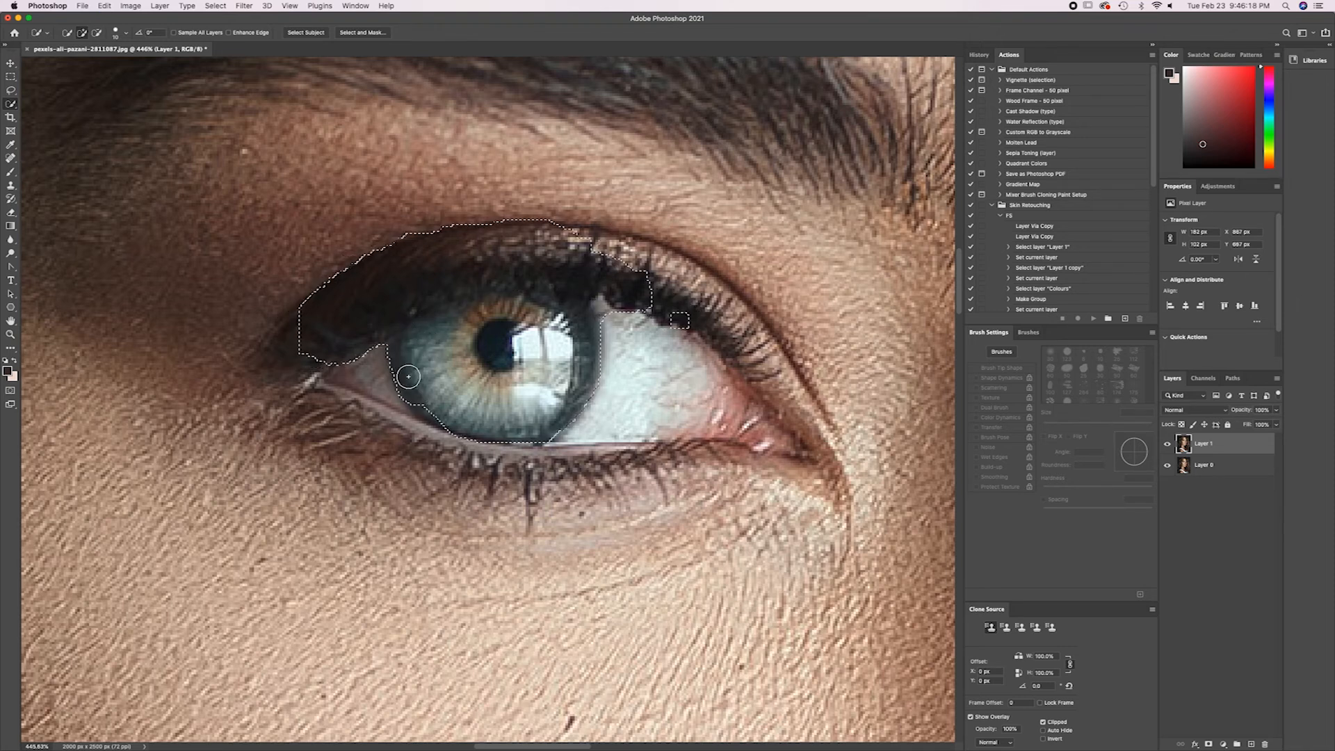
key(super+z)
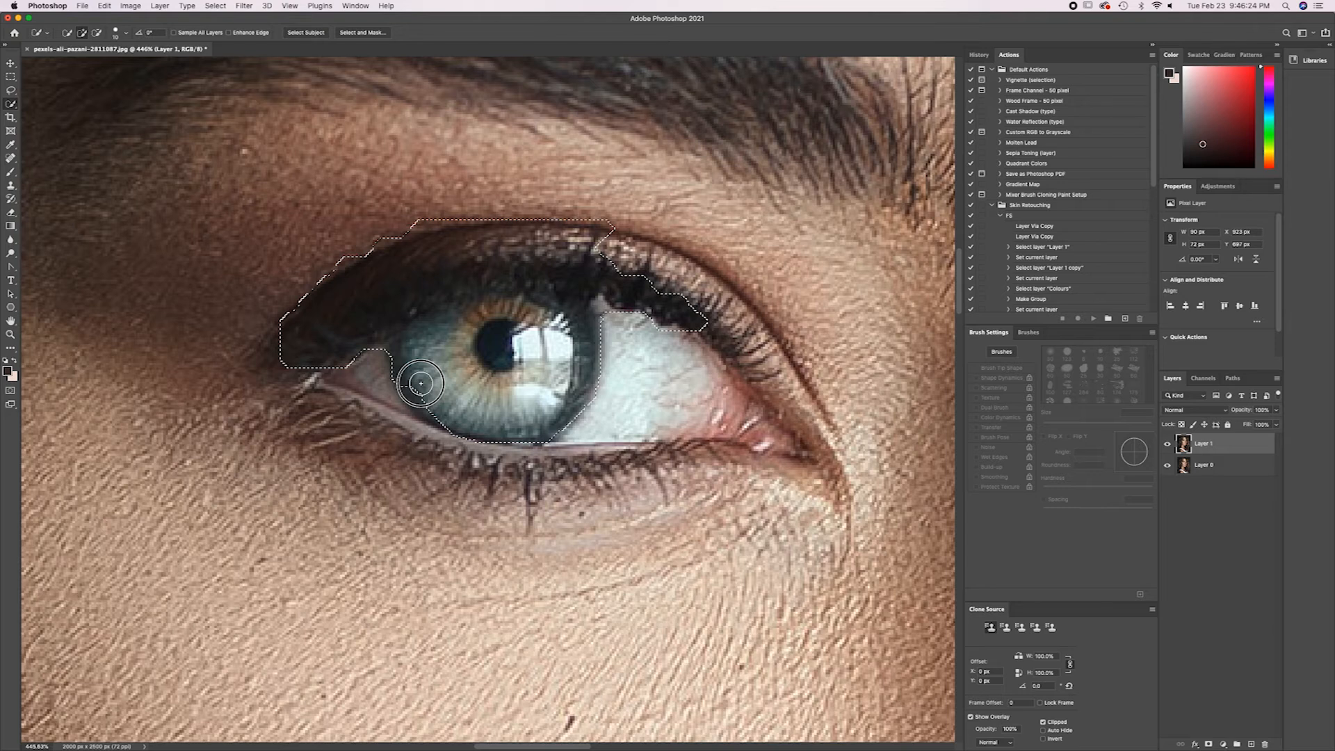
drag(415, 394, 418, 395)
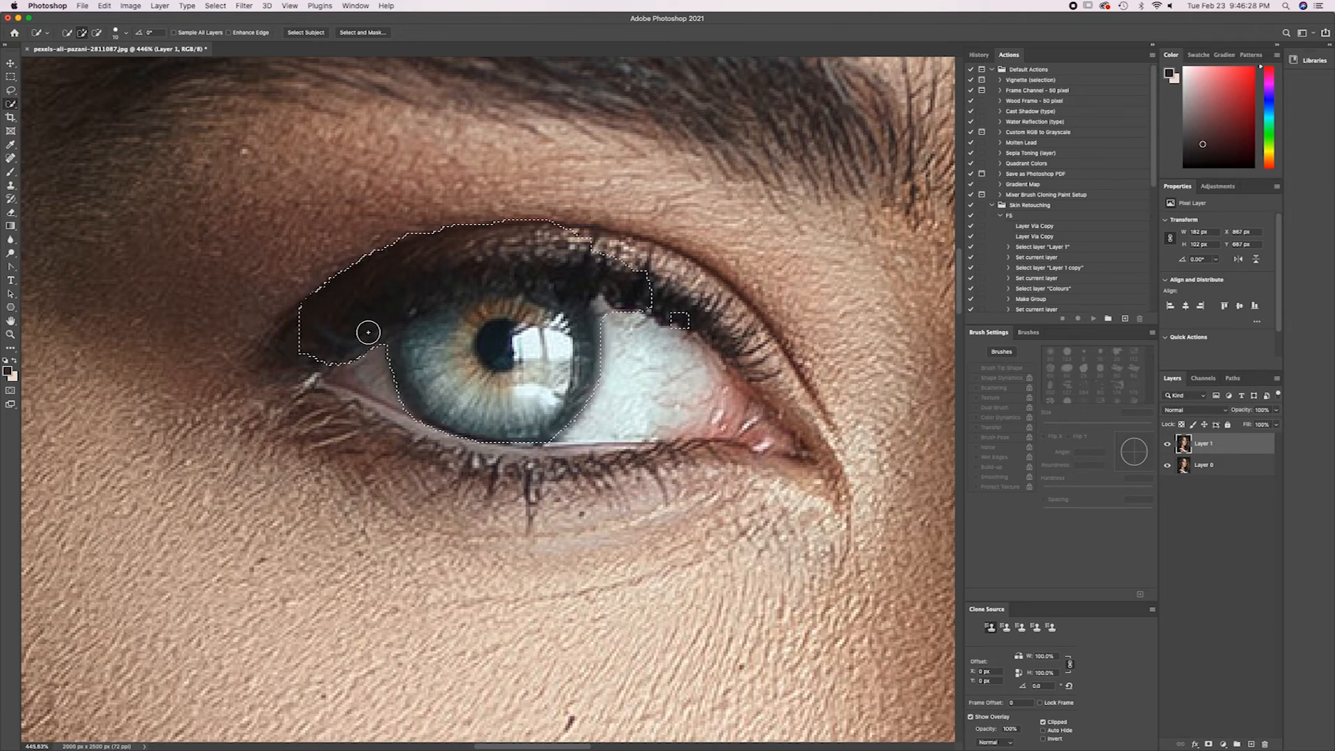
Subtract the eyelid and eyelash areas above the iris from the selection with Quick Selection strokes.
key(alt)
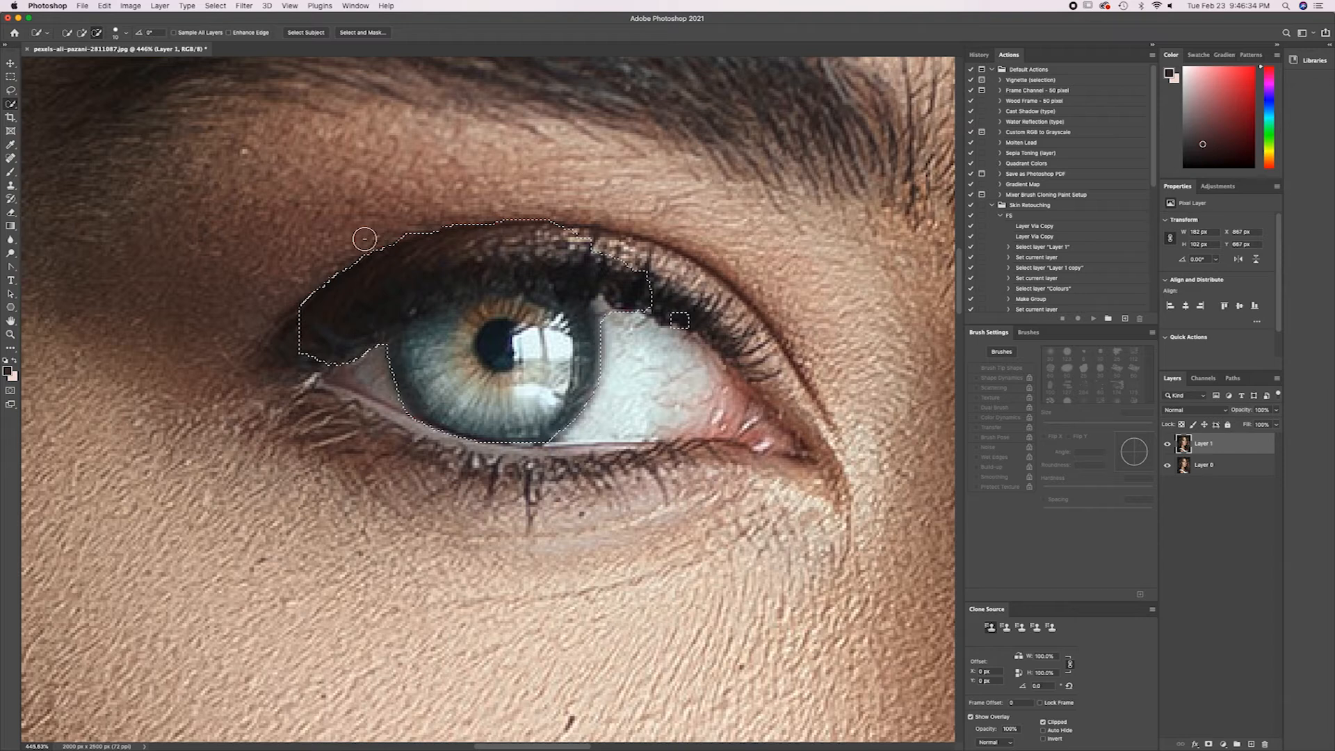
drag(341, 354, 285, 392)
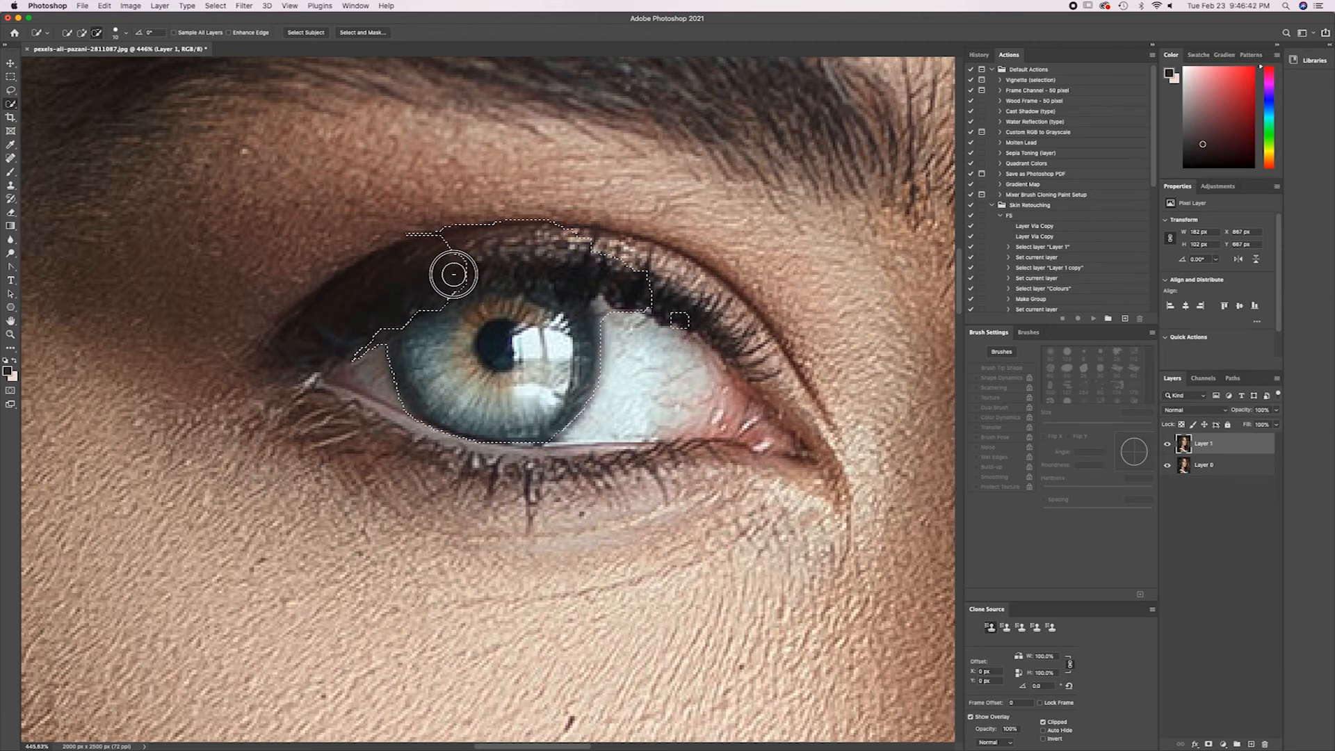
mouse_move(505, 263)
mouse_down()
mouse_move(575, 262)
mouse_move(596, 284)
mouse_up()
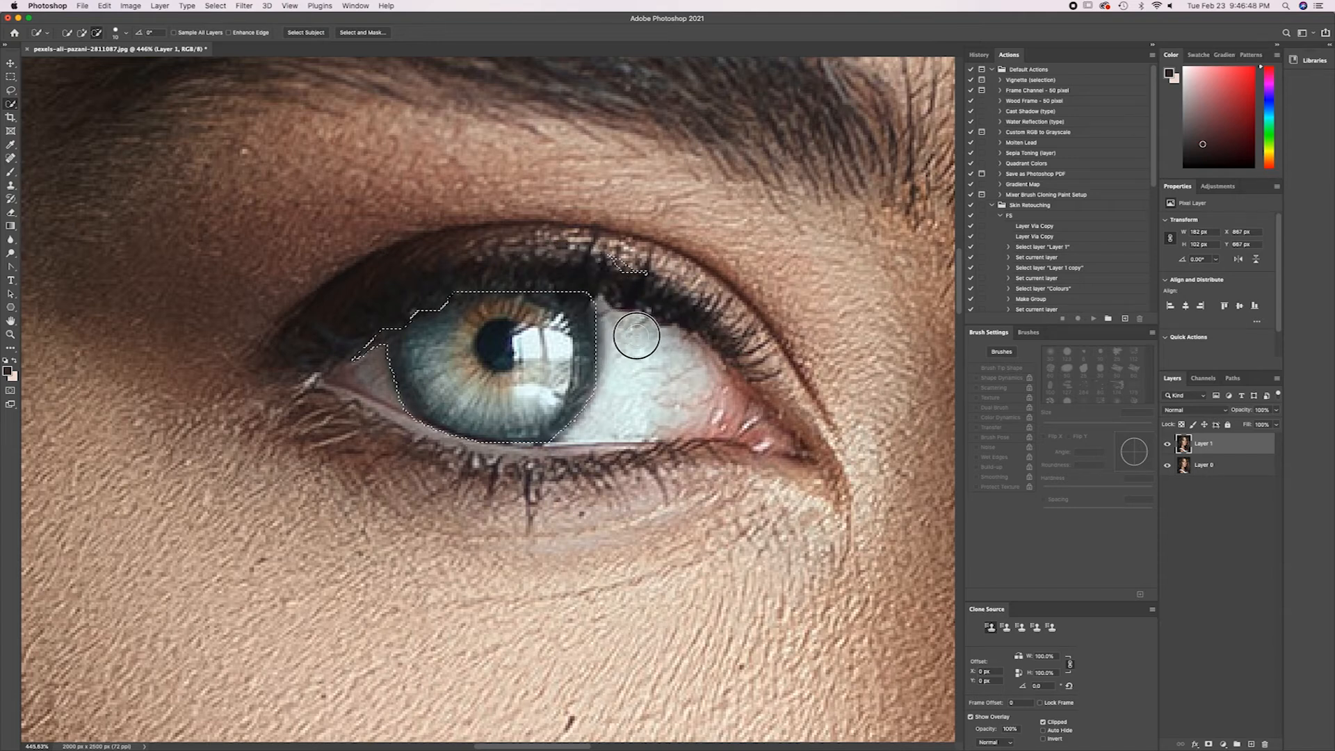
drag(634, 323, 651, 289)
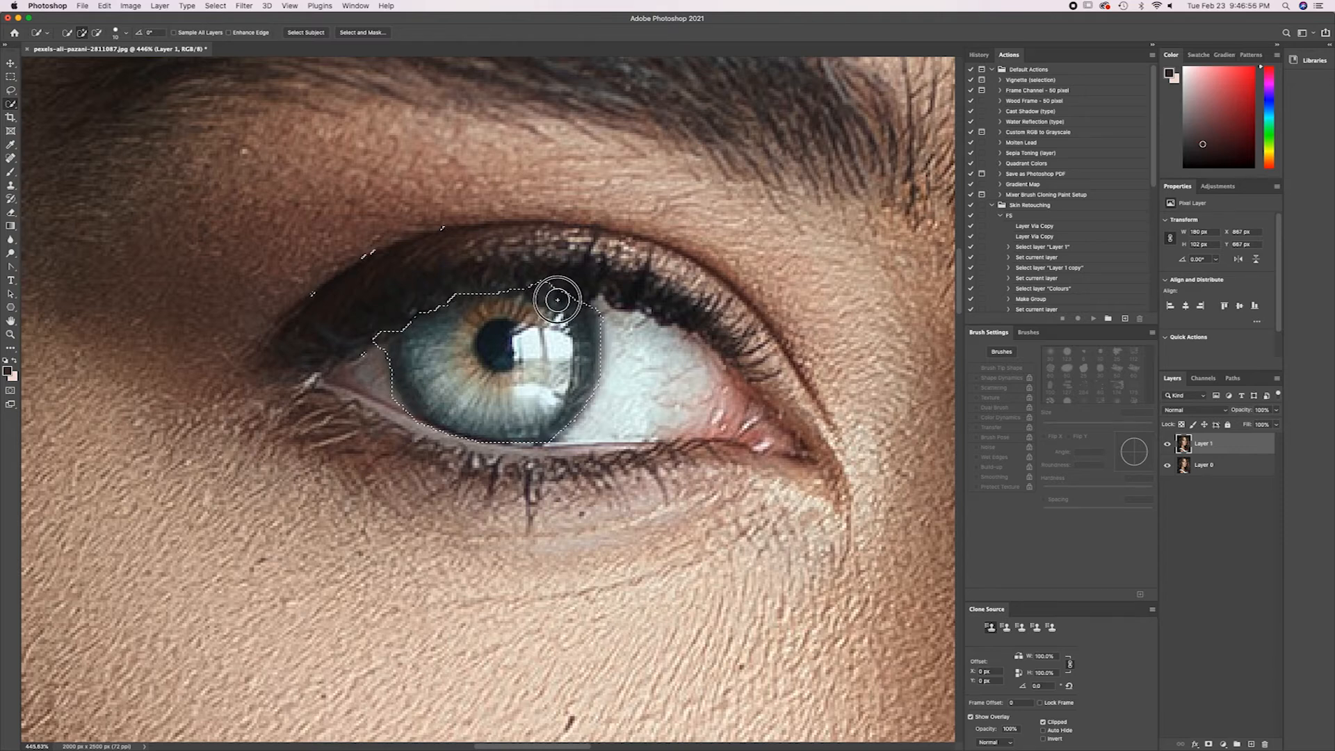
Clean up the iris selection by adding its missing edge areas and subtracting the remnants along the upper eyelid.
drag(479, 366, 386, 368)
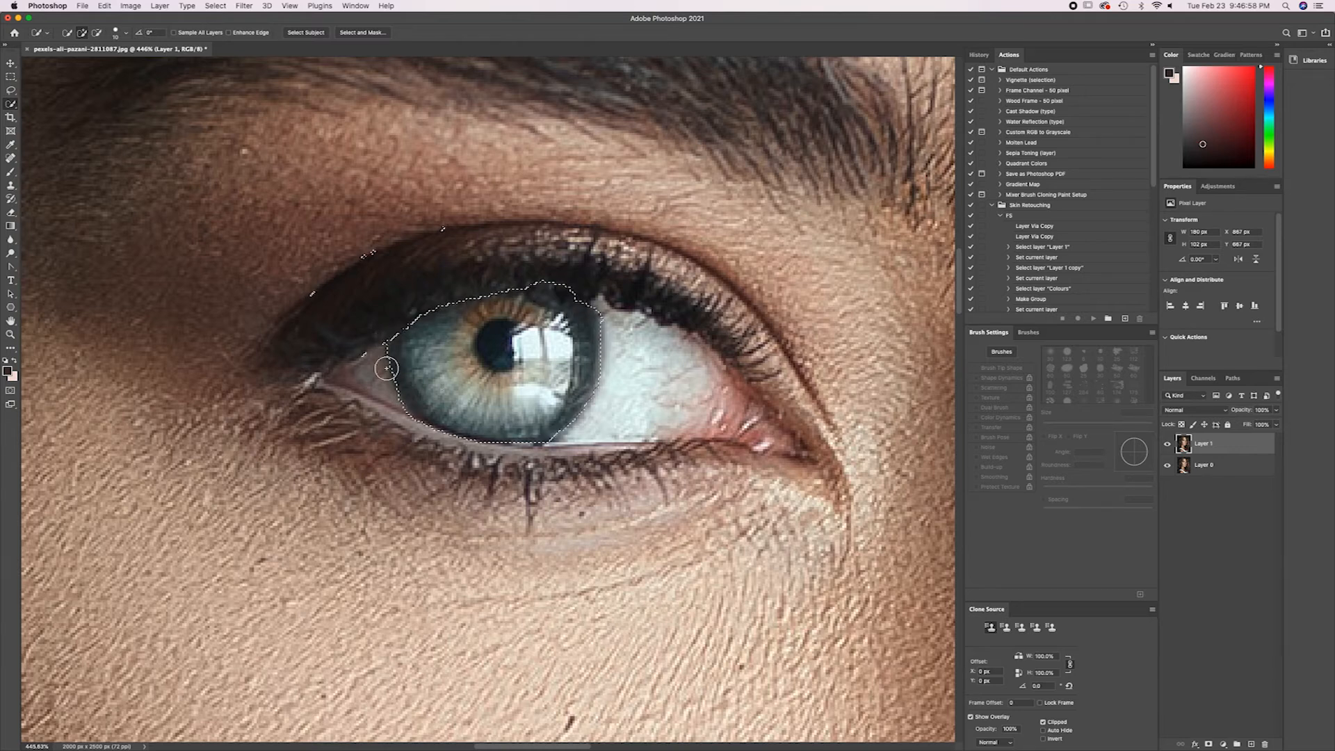
key(alt)
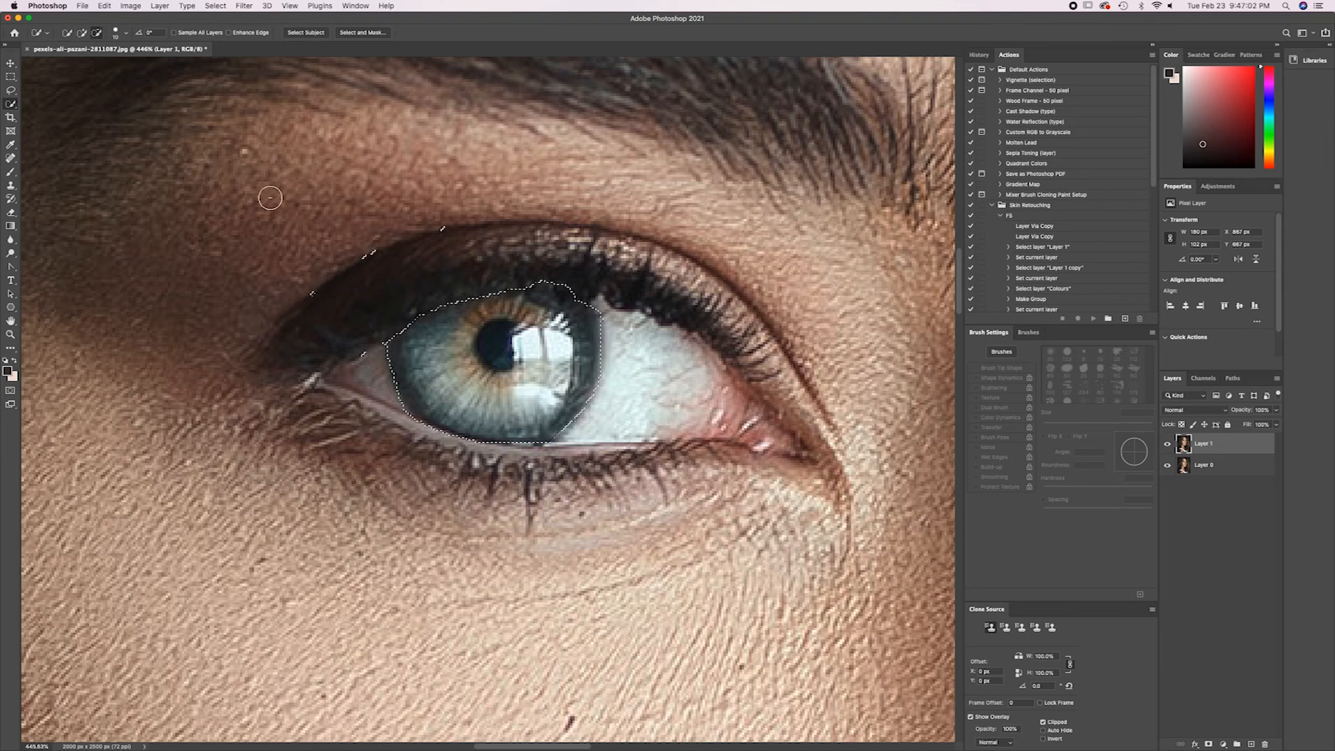
mouse_move(454, 234)
mouse_down()
mouse_move(447, 218)
mouse_move(387, 244)
mouse_move(315, 298)
mouse_move(354, 351)
mouse_up()
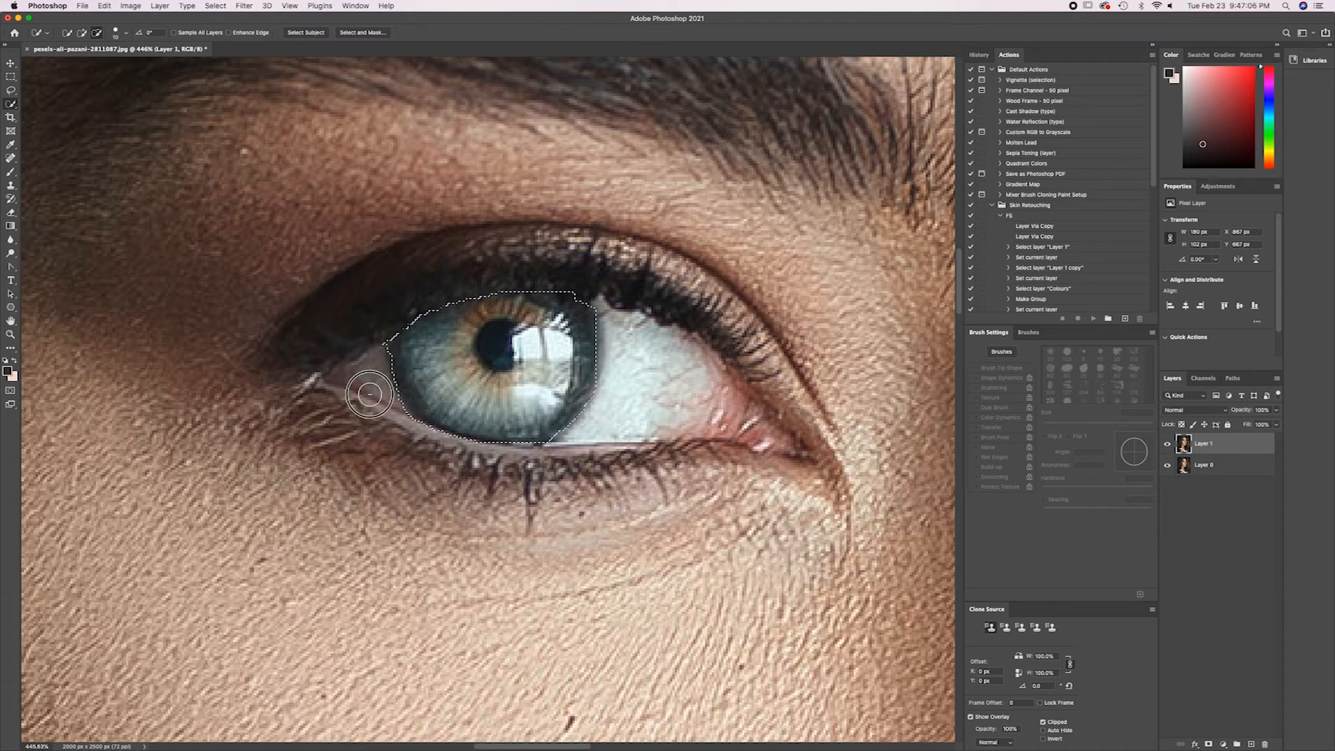
click(576, 306)
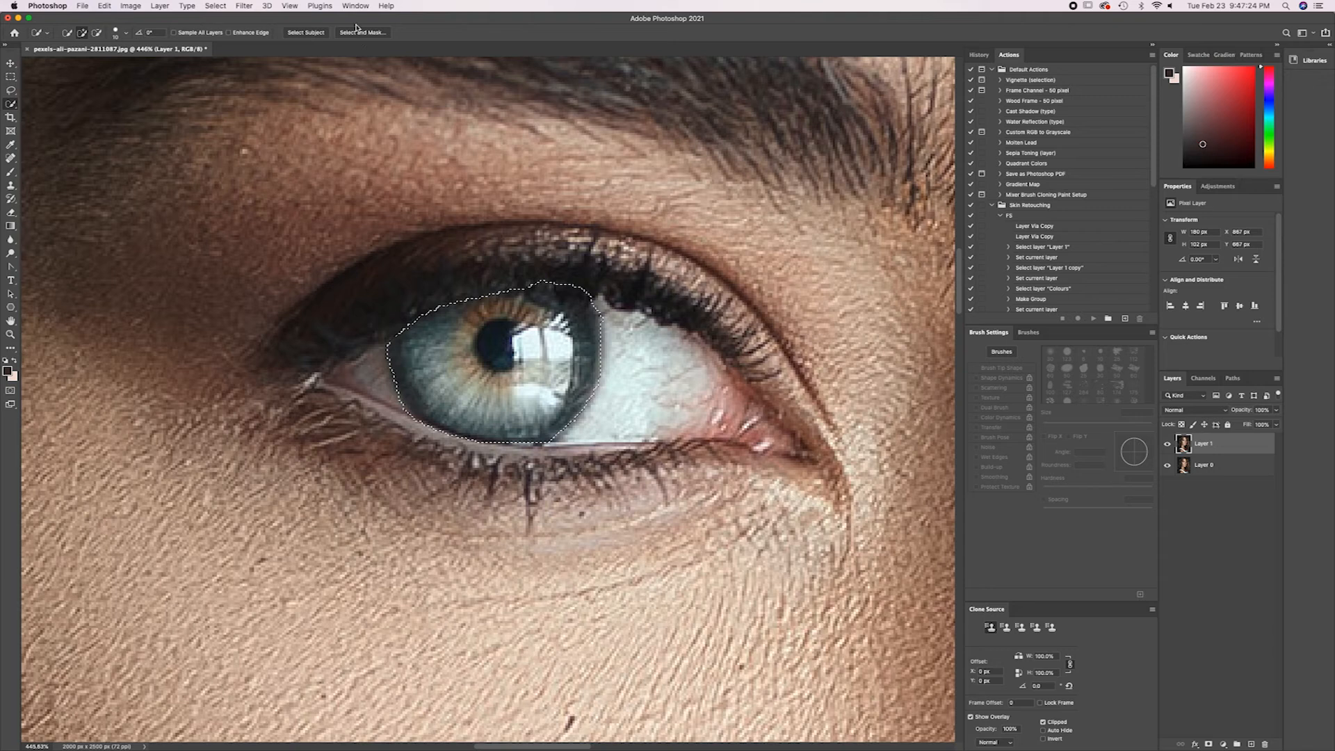
Open Select and Mask and preview the selection in the Marching Ants, Overlay, On Black, On White, Black & White and On Layers views.
click(359, 32)
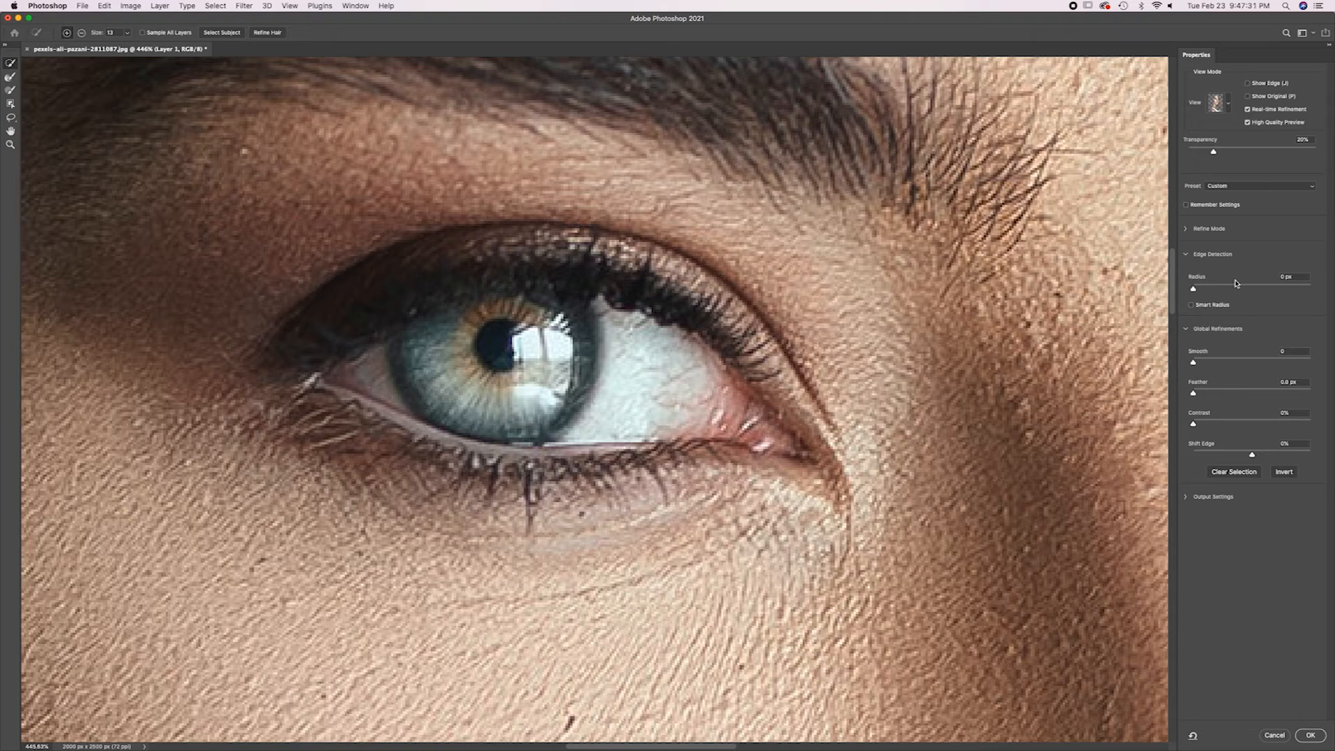
click(1217, 103)
click(1228, 111)
click(1226, 103)
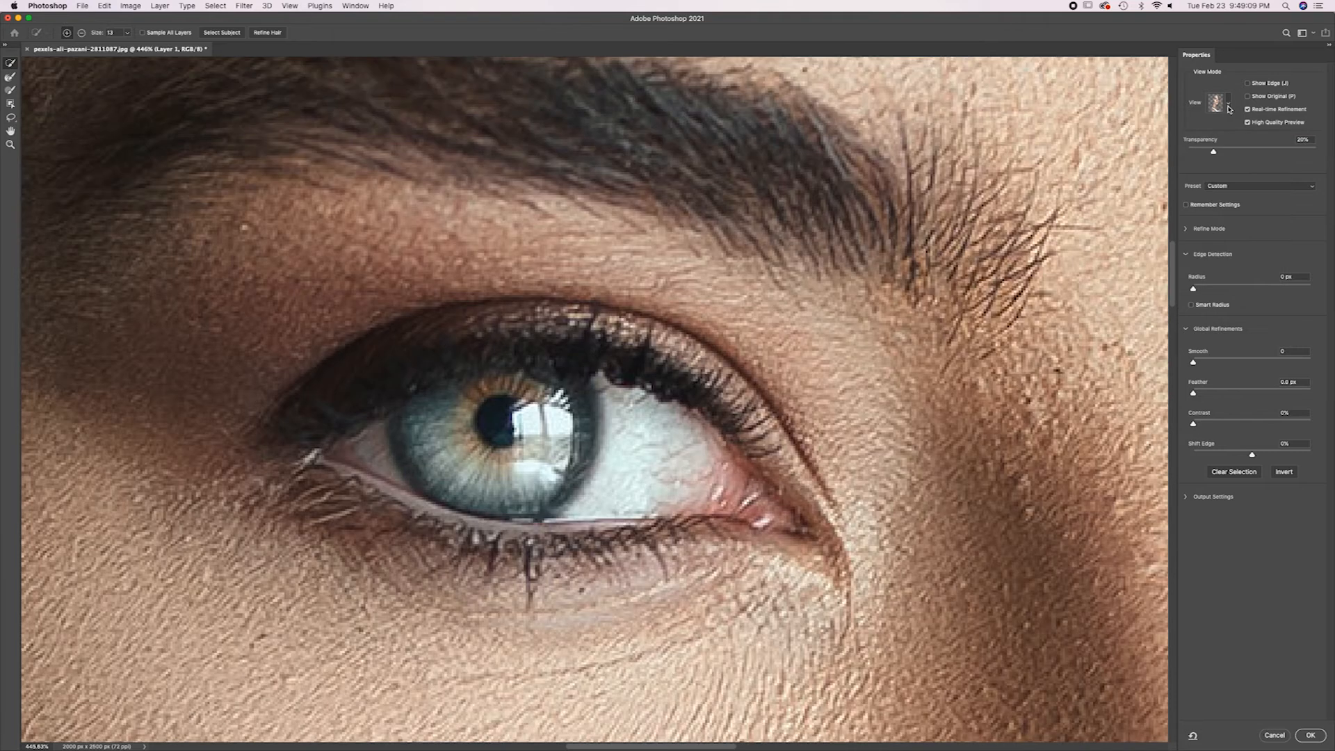
click(1228, 104)
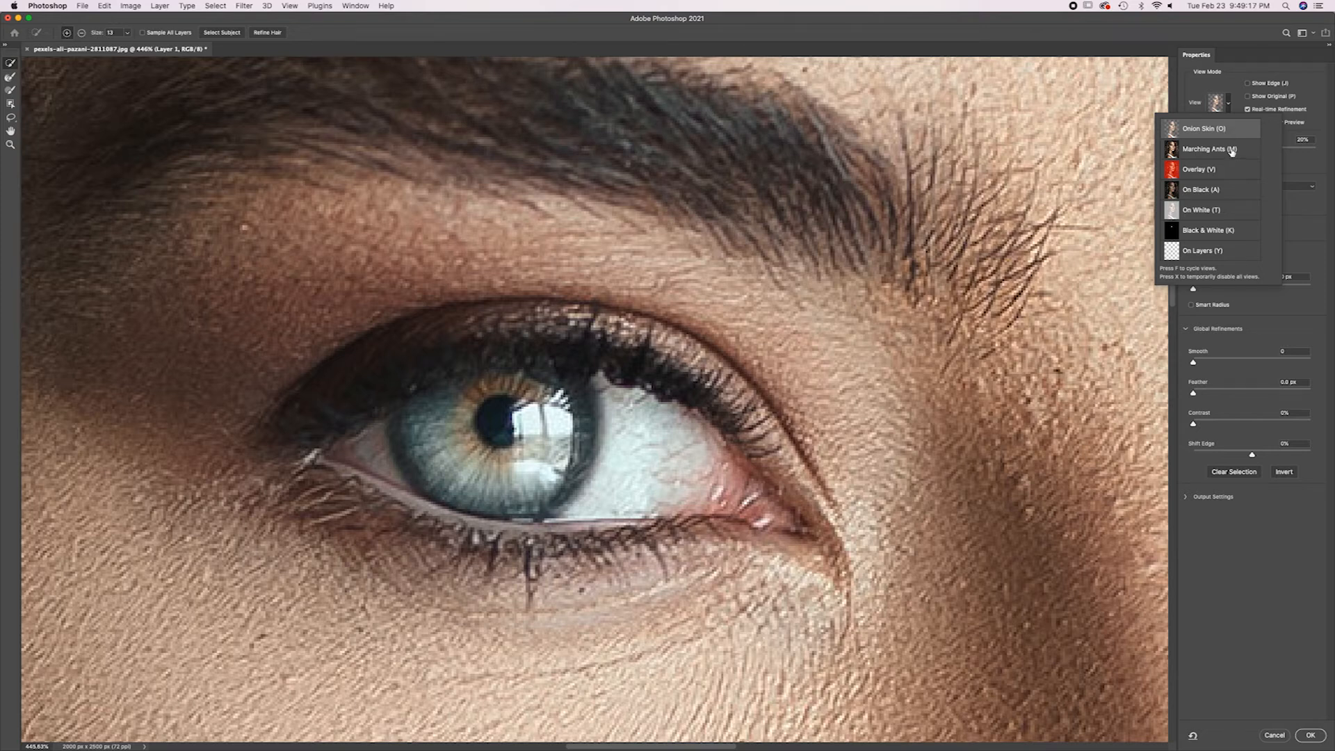
click(1231, 150)
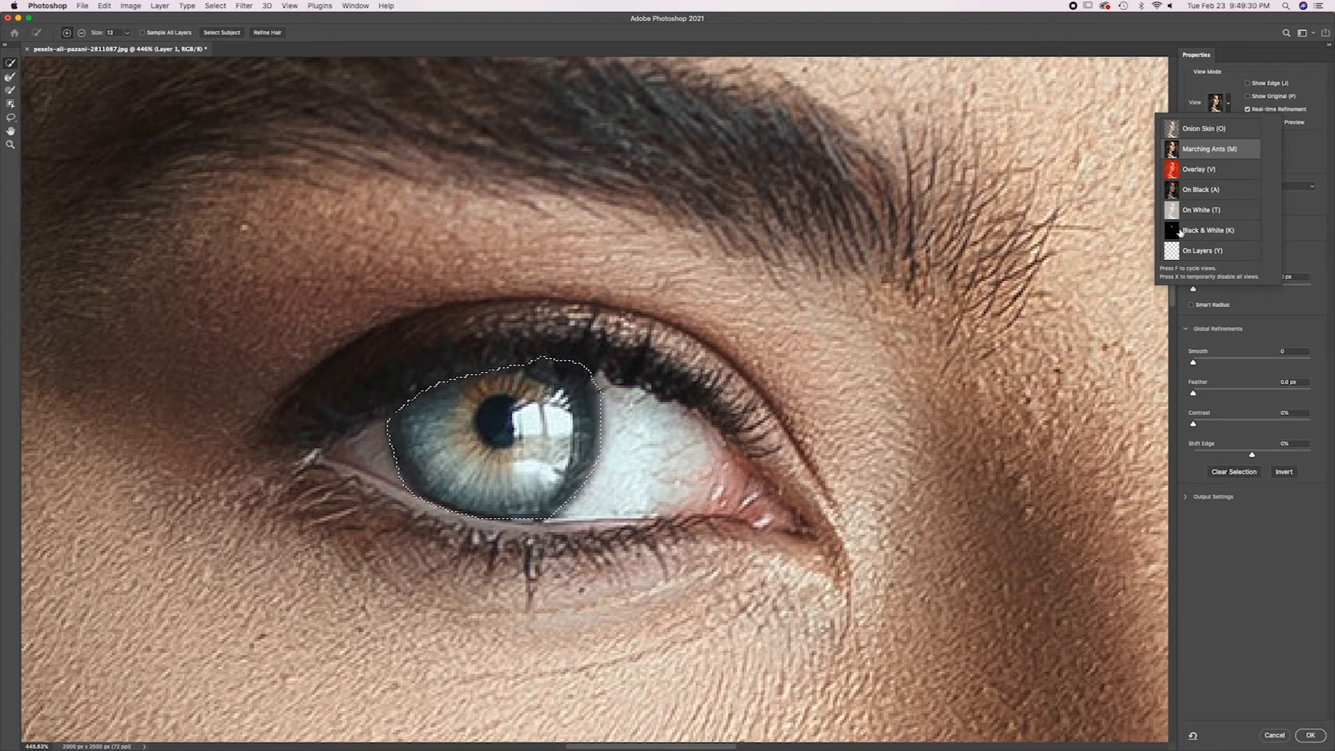
click(1193, 176)
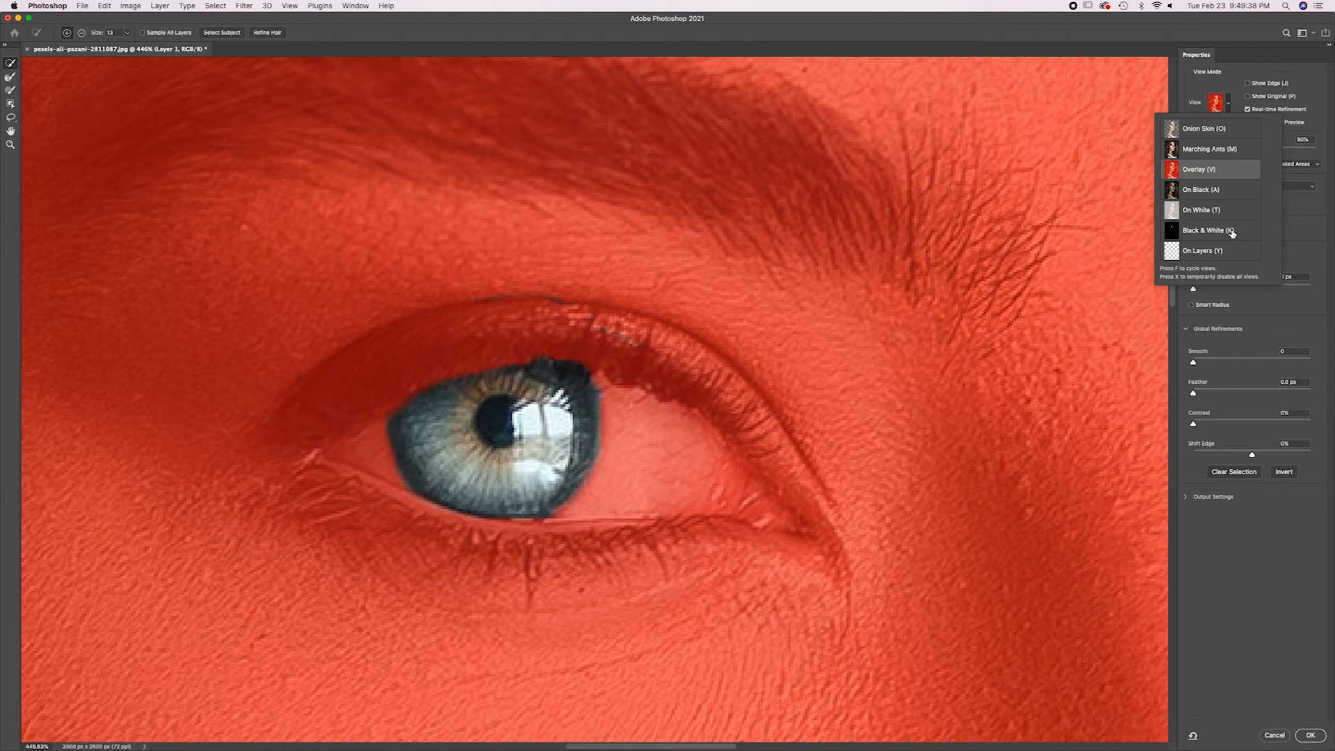
click(1201, 190)
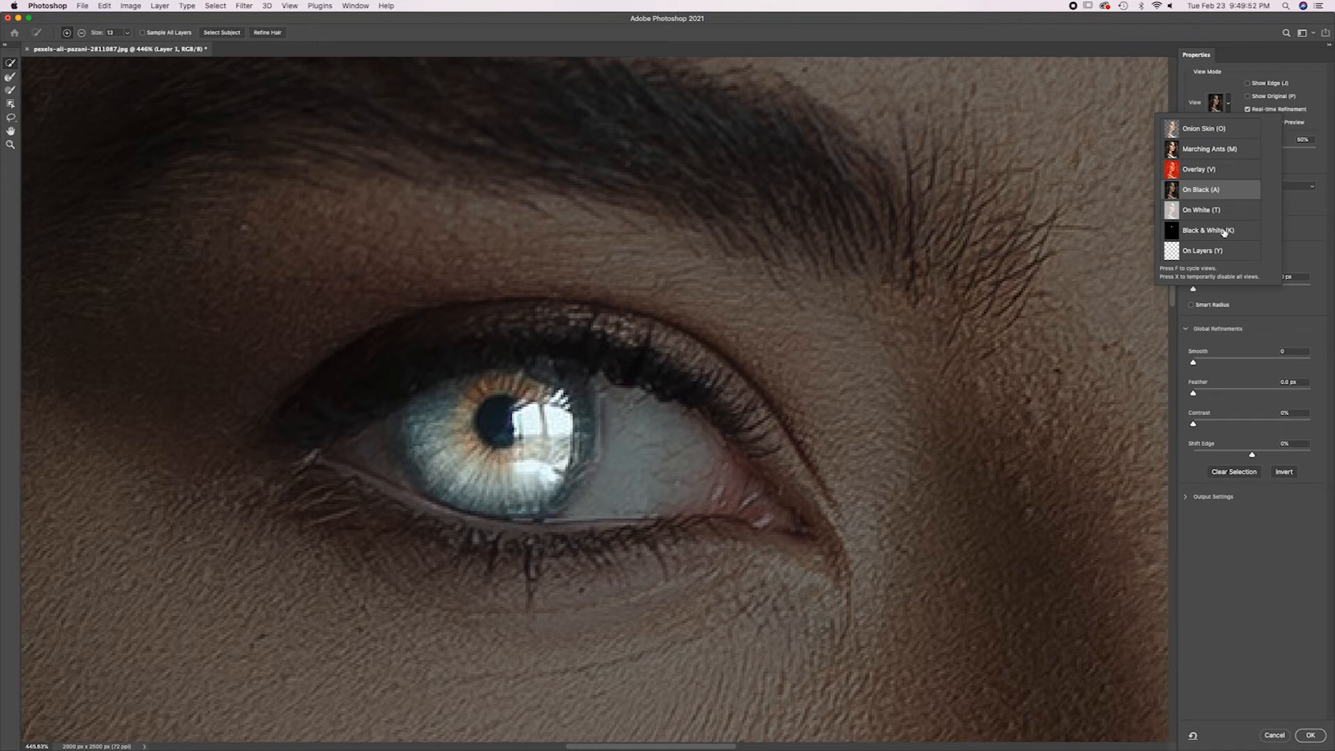
click(1203, 211)
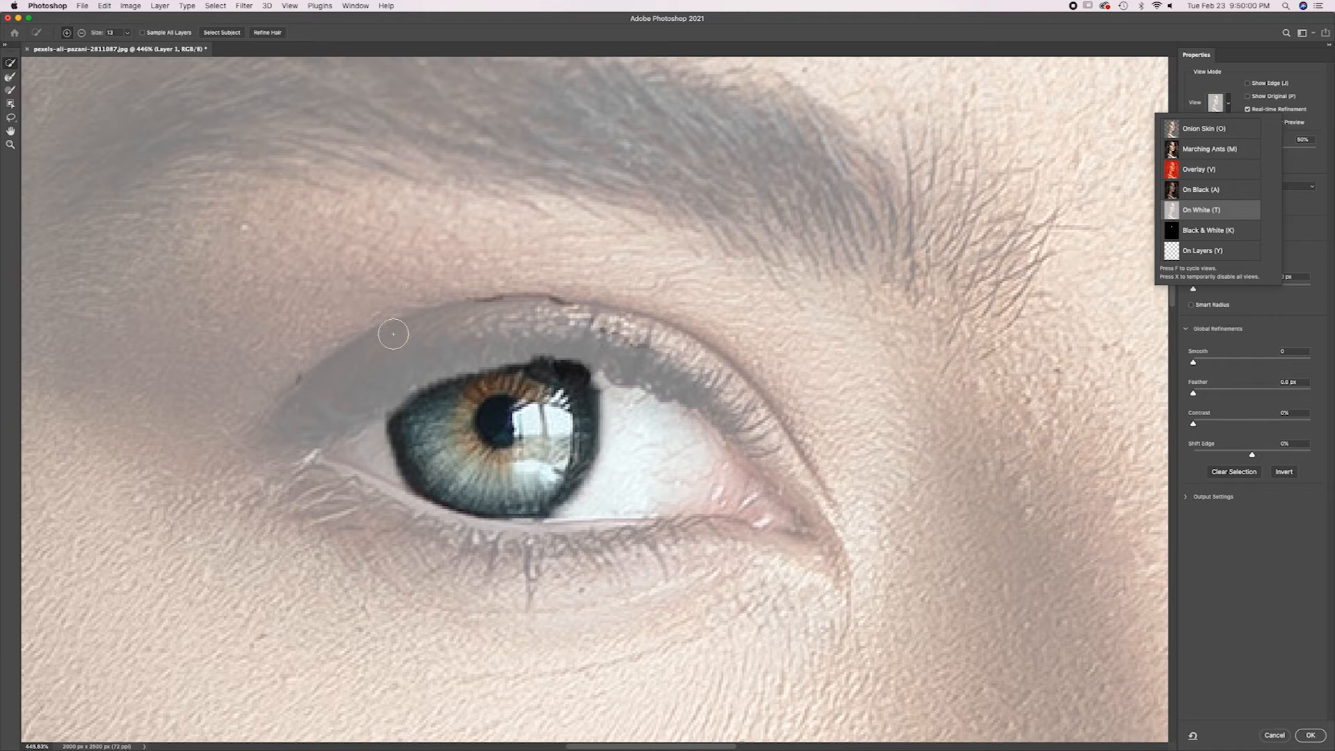
click(1207, 235)
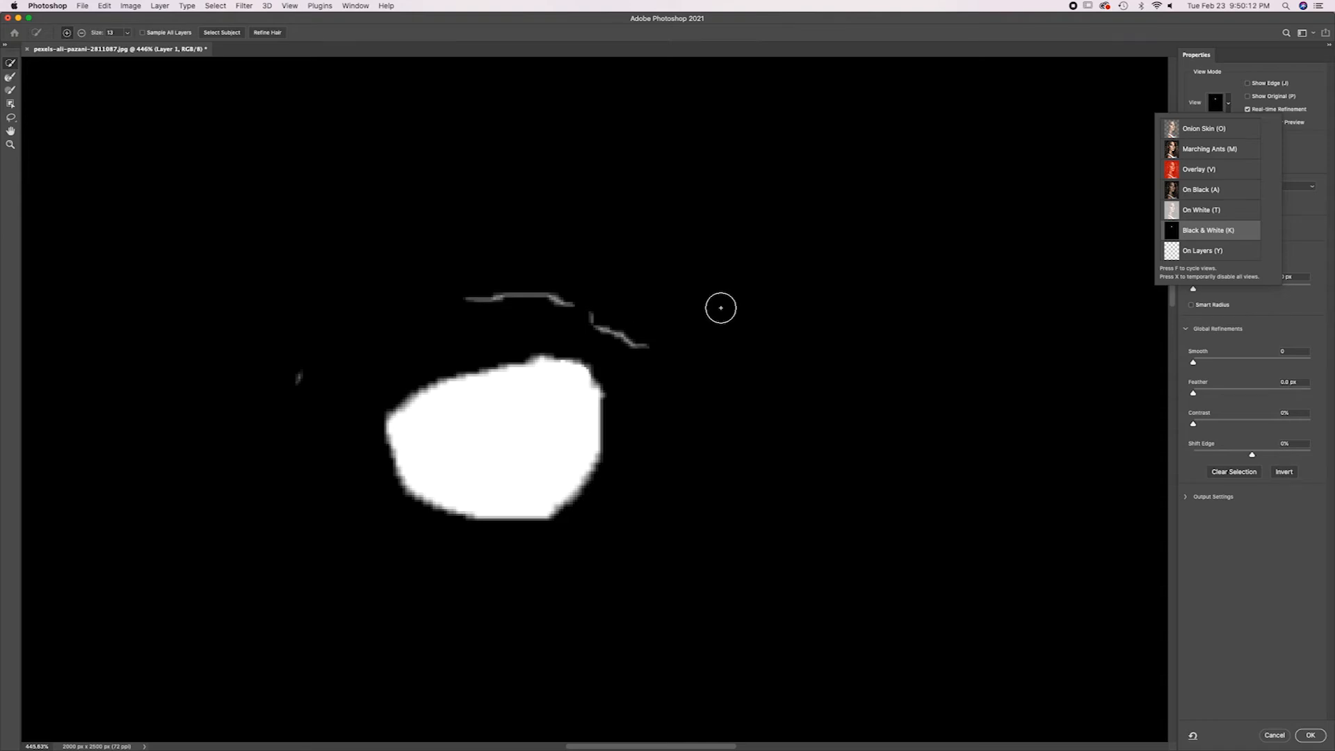
click(1221, 249)
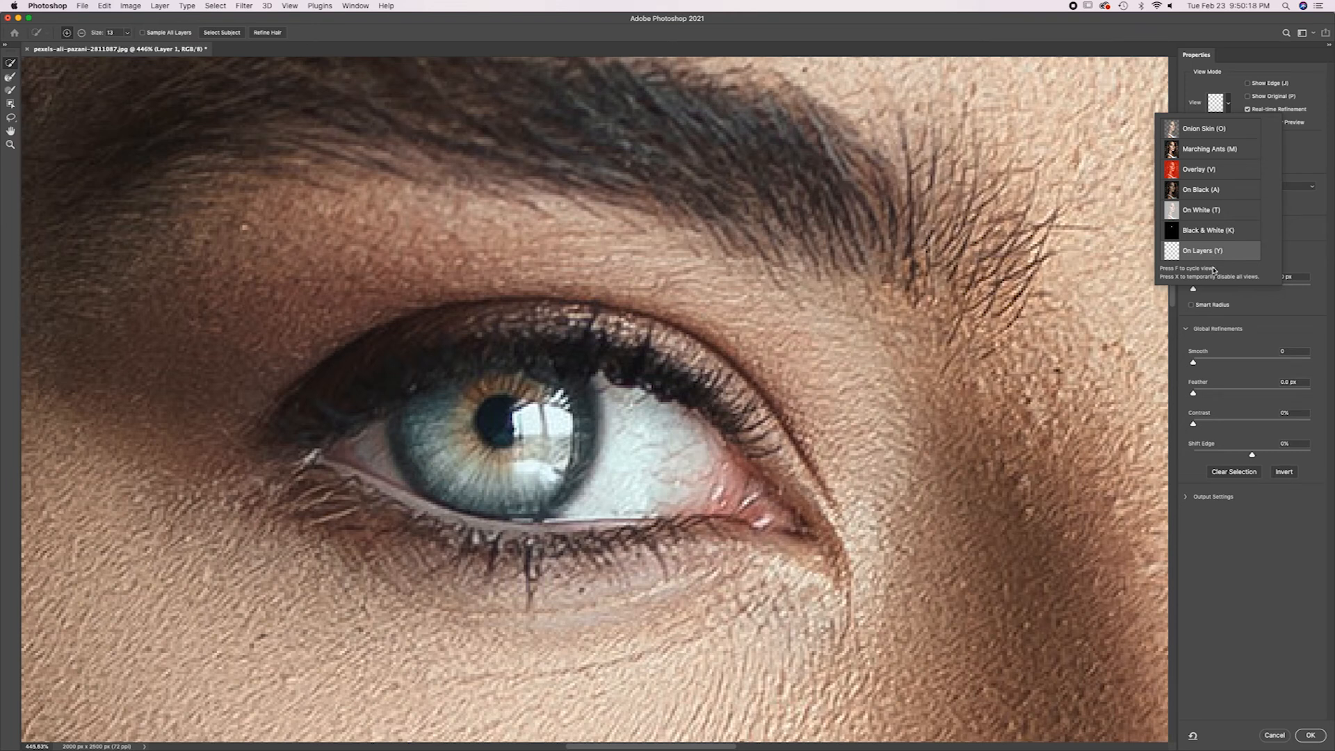
scroll(1208, 251, down, 1)
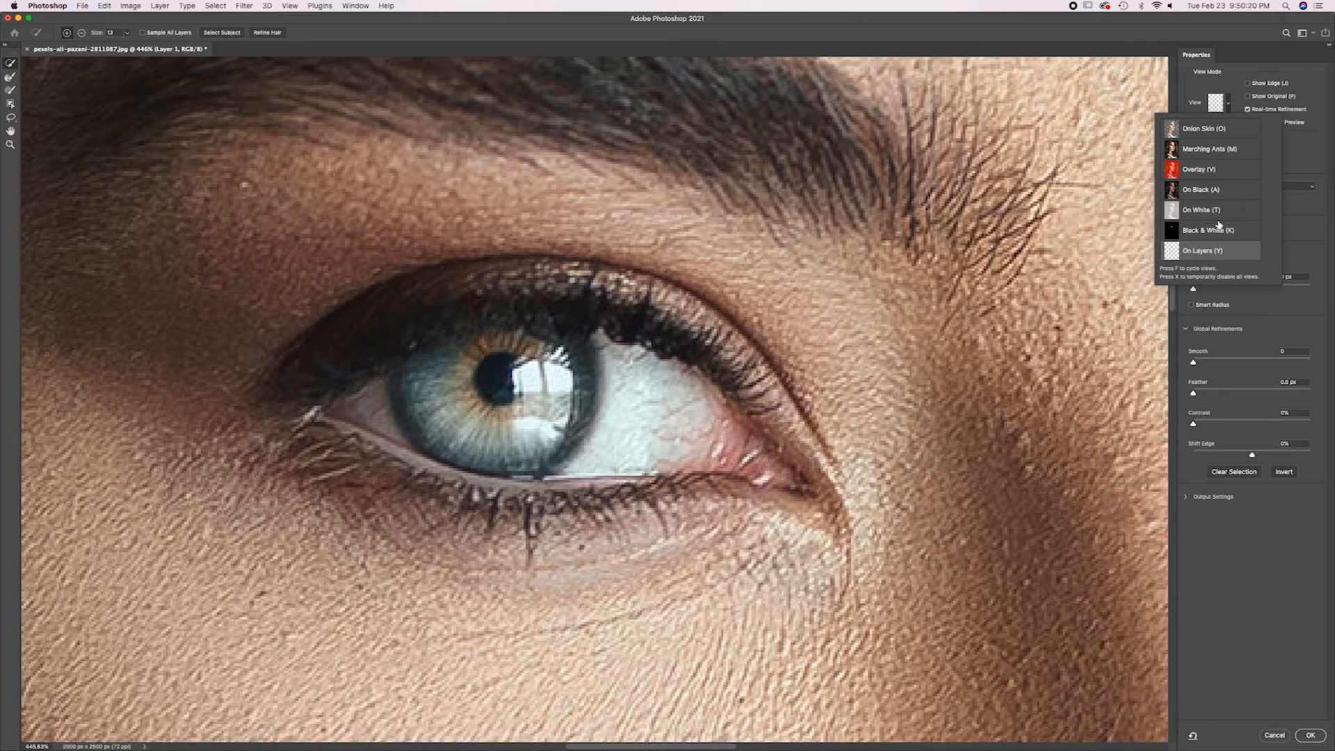
Check the selection for stray areas in the Black & White view and exit Select and Mask with OK.
click(1231, 149)
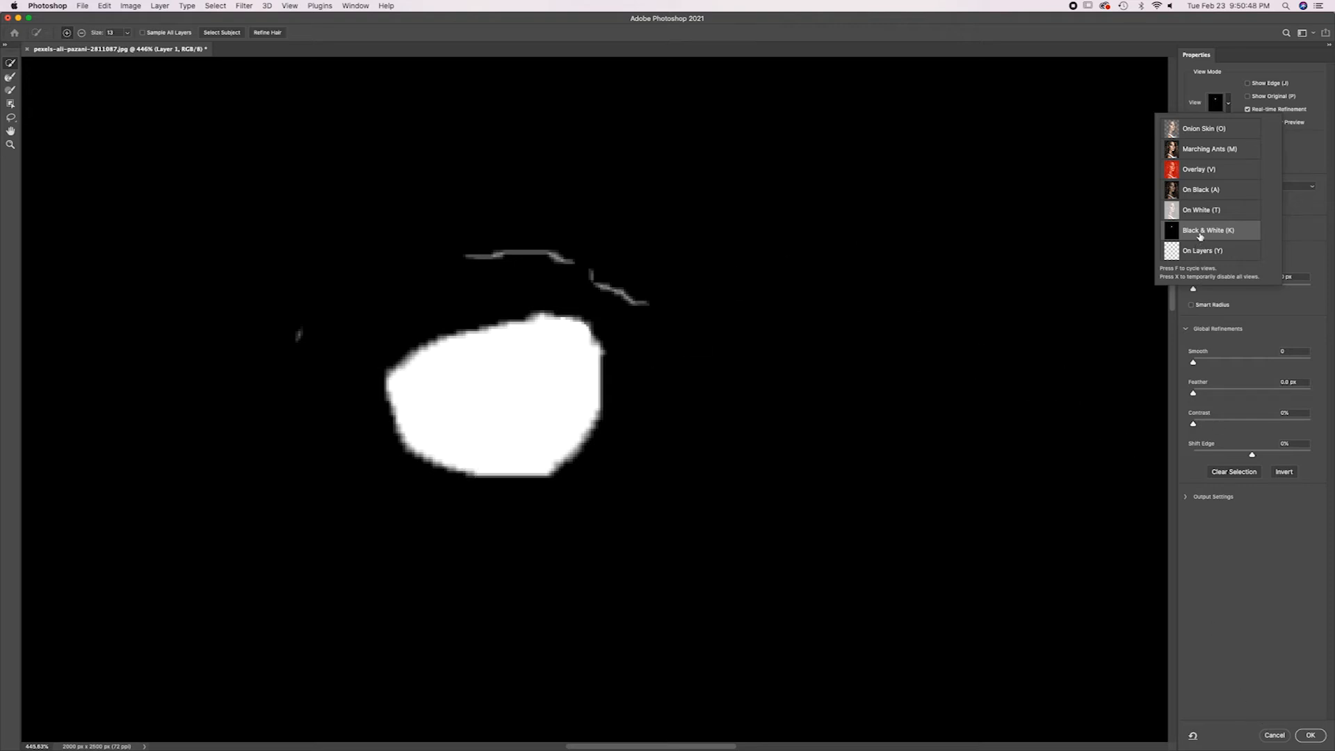
click(1203, 132)
click(1213, 236)
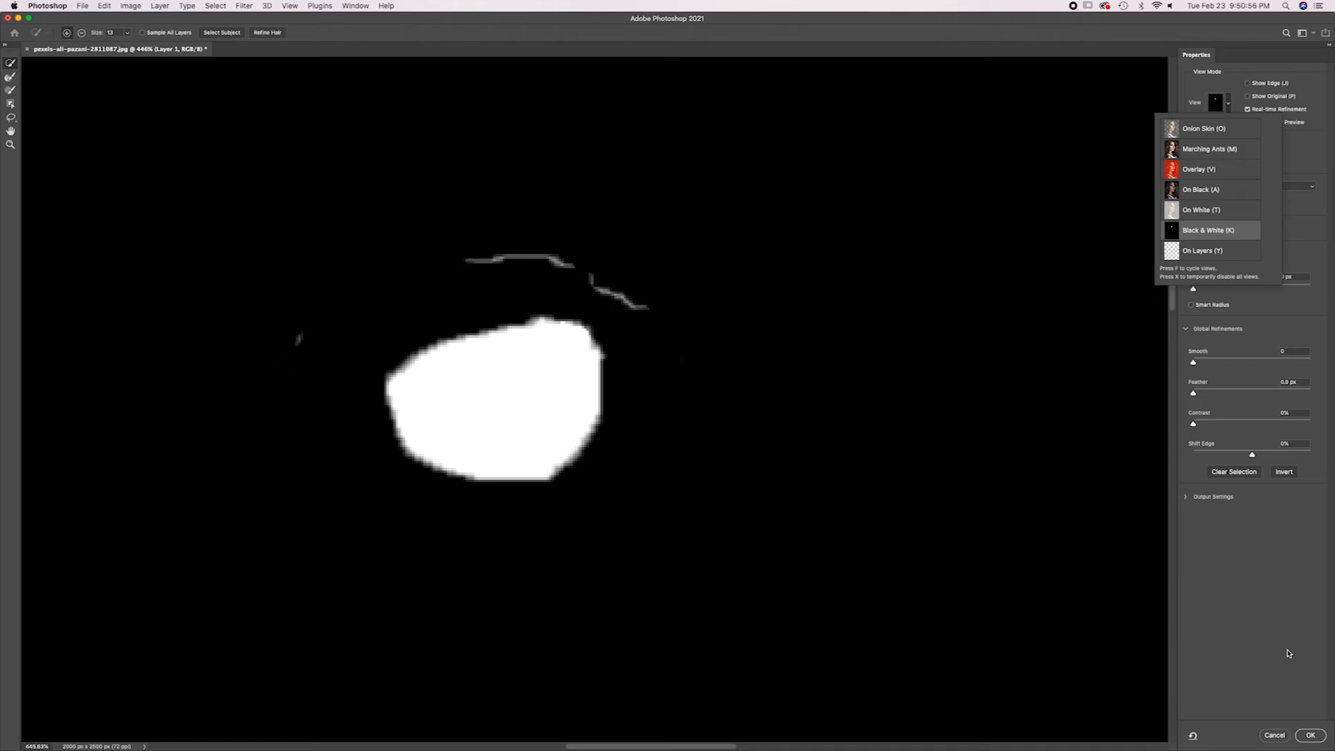
click(1308, 735)
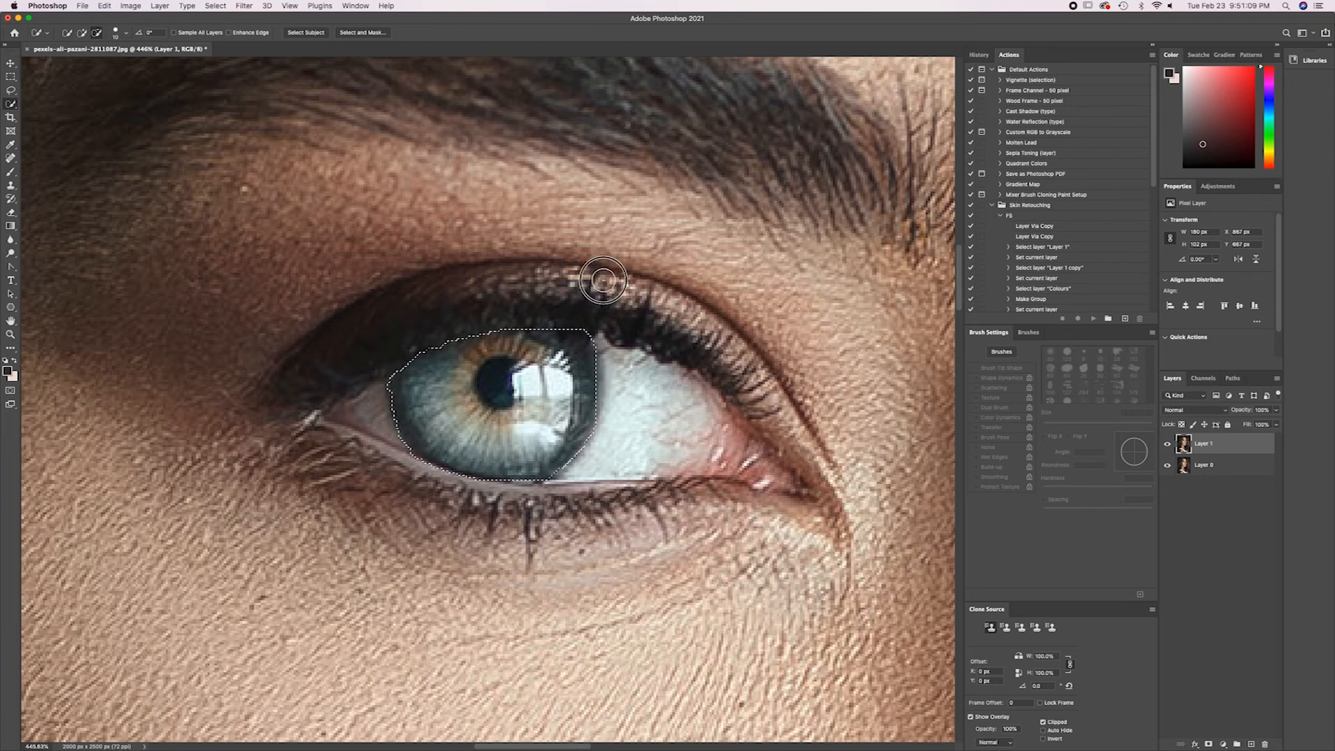
Subtract the stray strip in the lashes above the iris's inner side and reopen Select and Mask in Black & White view.
drag(604, 283, 645, 317)
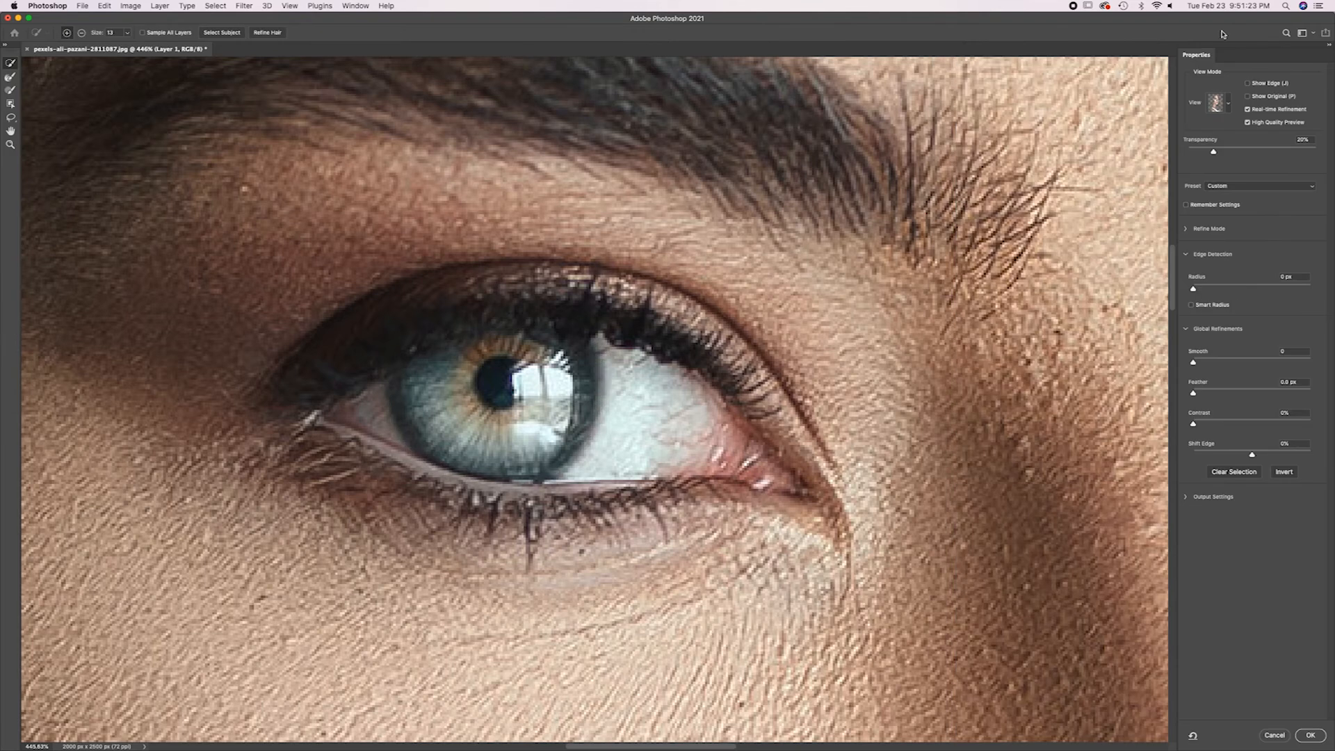
click(1217, 102)
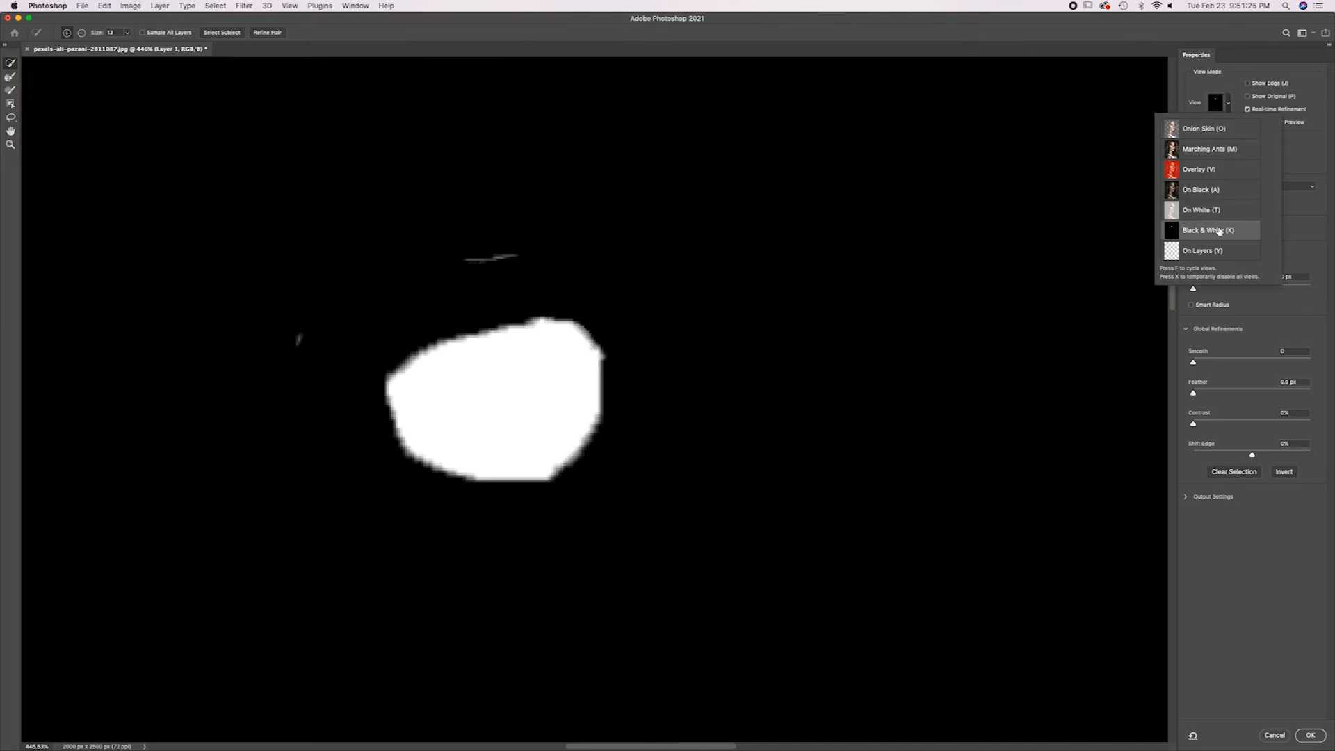
click(1229, 105)
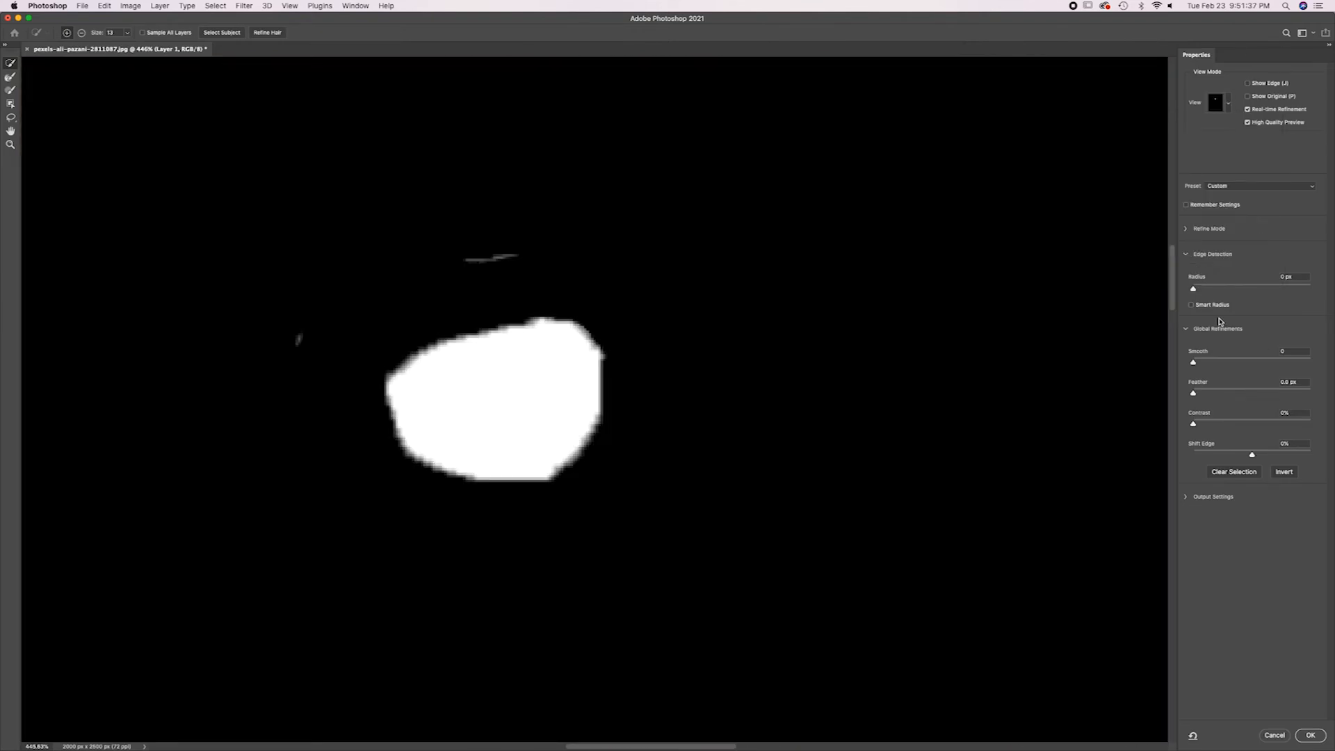
Try edge detection radius values of 2 px, 250 px and 0 px on the iris selection.
click(1195, 291)
drag(1195, 290, 1206, 289)
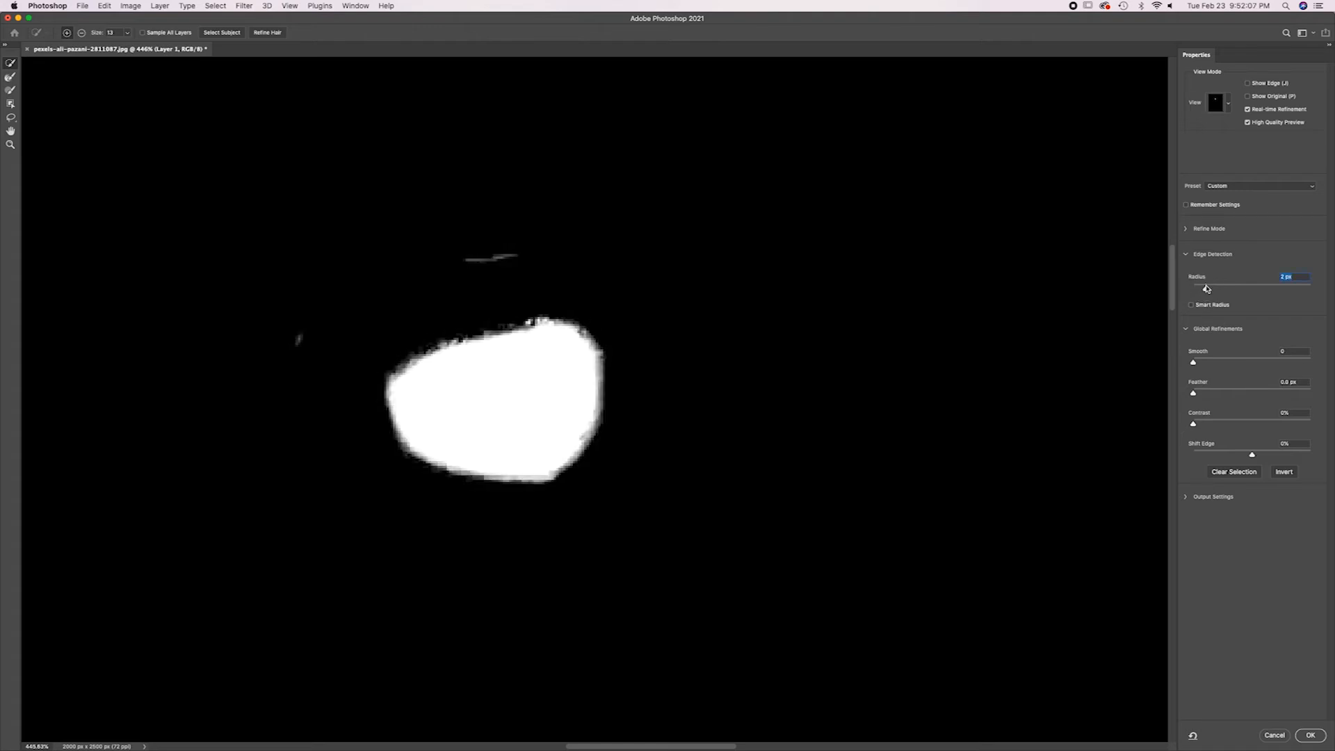
click(1209, 288)
drag(1209, 288, 1320, 289)
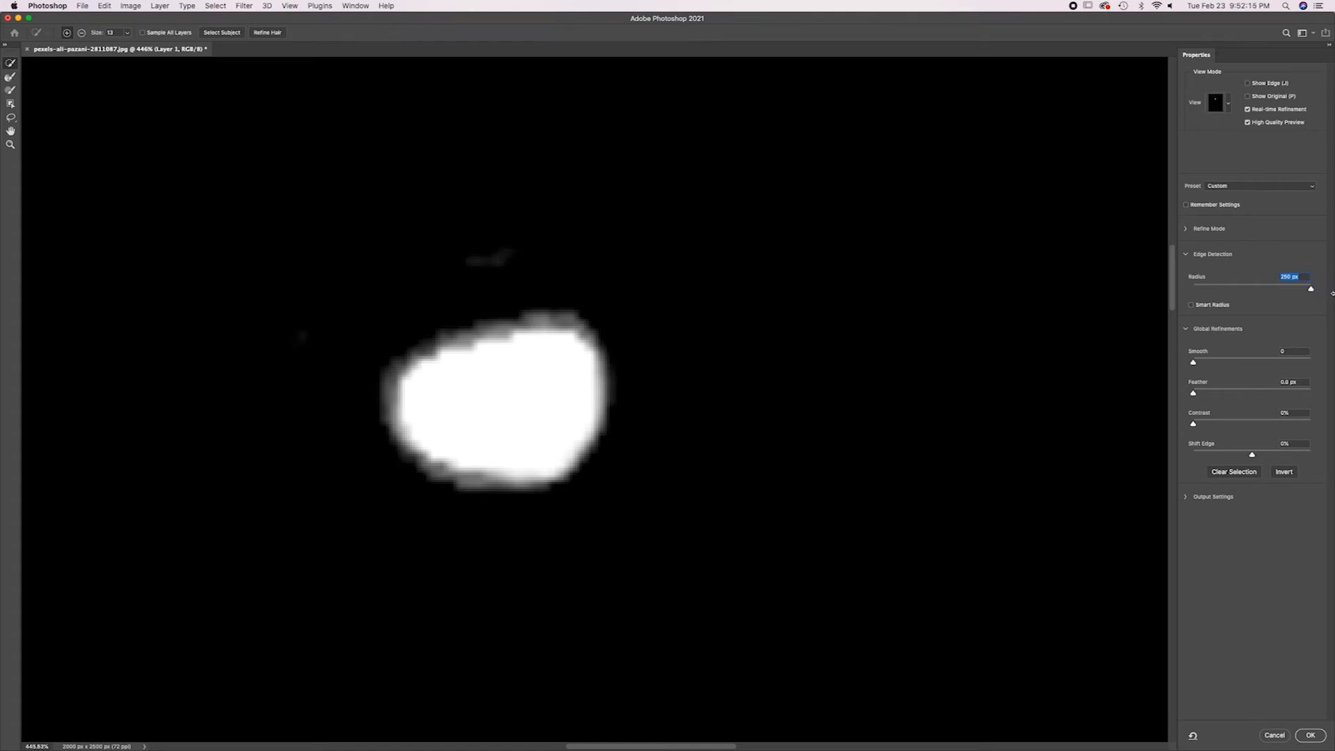
drag(1307, 289, 1178, 286)
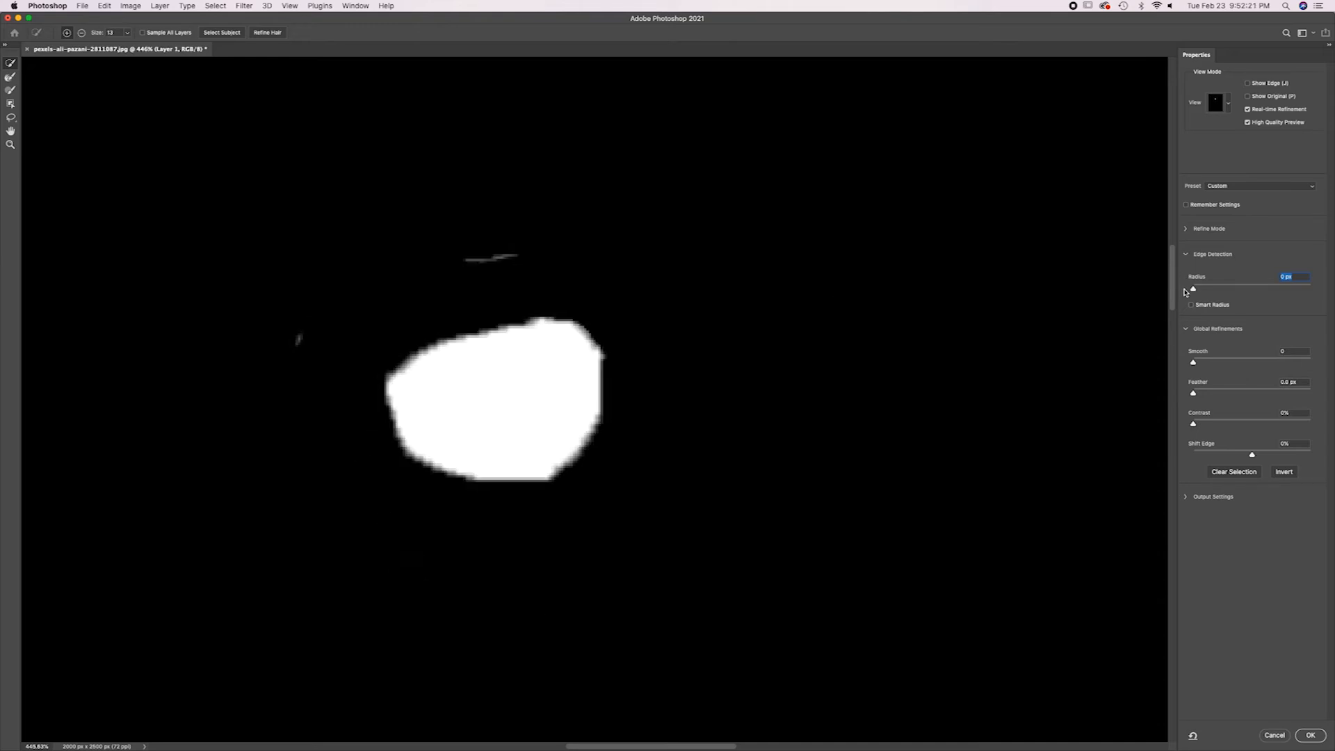
Set the edge detection Radius to 3 px and toggle Smart Radius on and back off.
drag(1193, 291, 1210, 295)
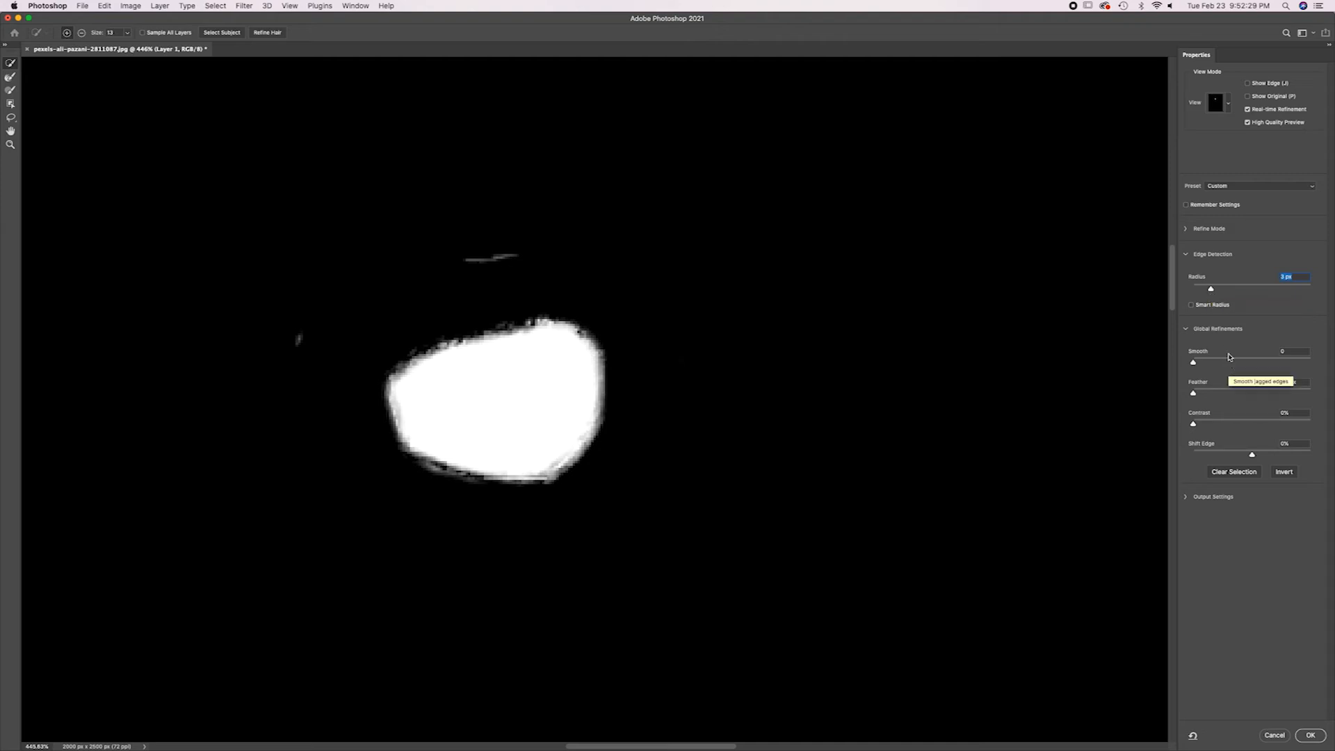
click(1219, 306)
click(1191, 304)
Refine the selection with Smooth 13, Feather 0.8 px and Contrast 20%, and apply Select and Mask.
drag(1195, 363, 1209, 362)
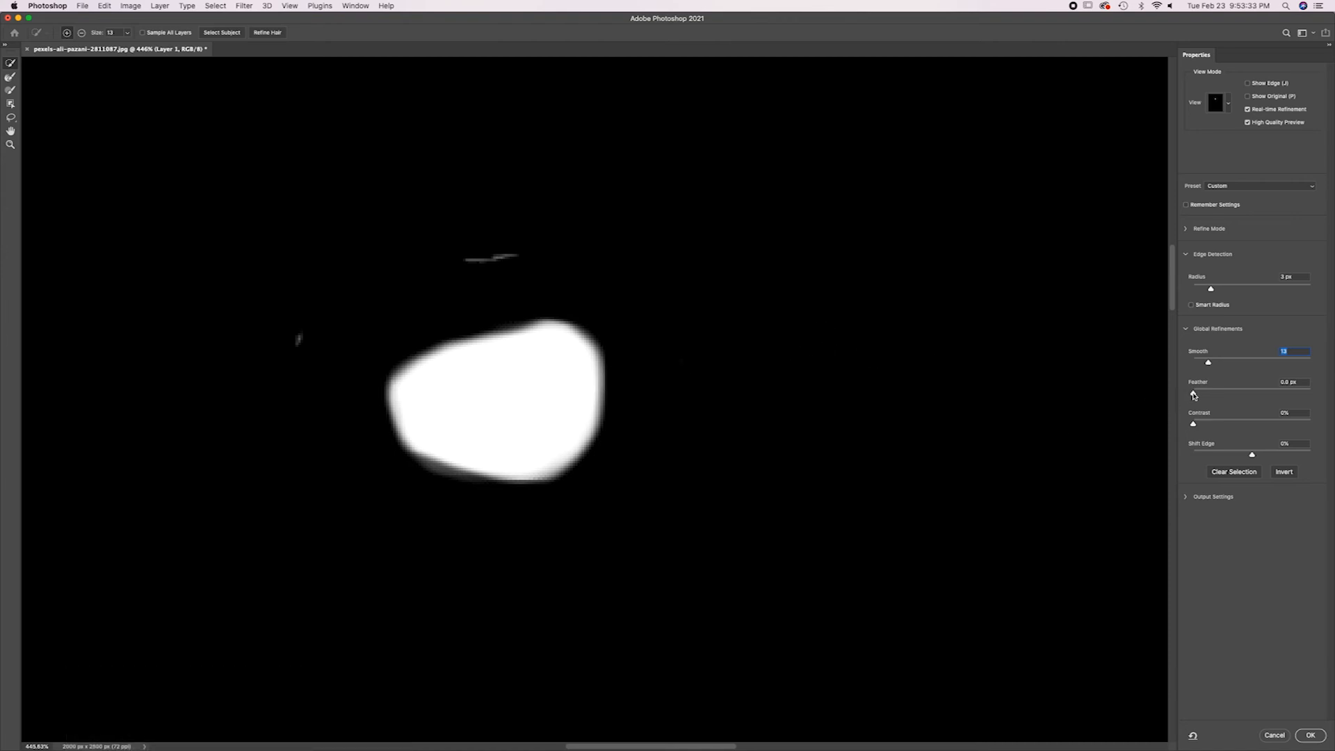
drag(1193, 395, 1194, 424)
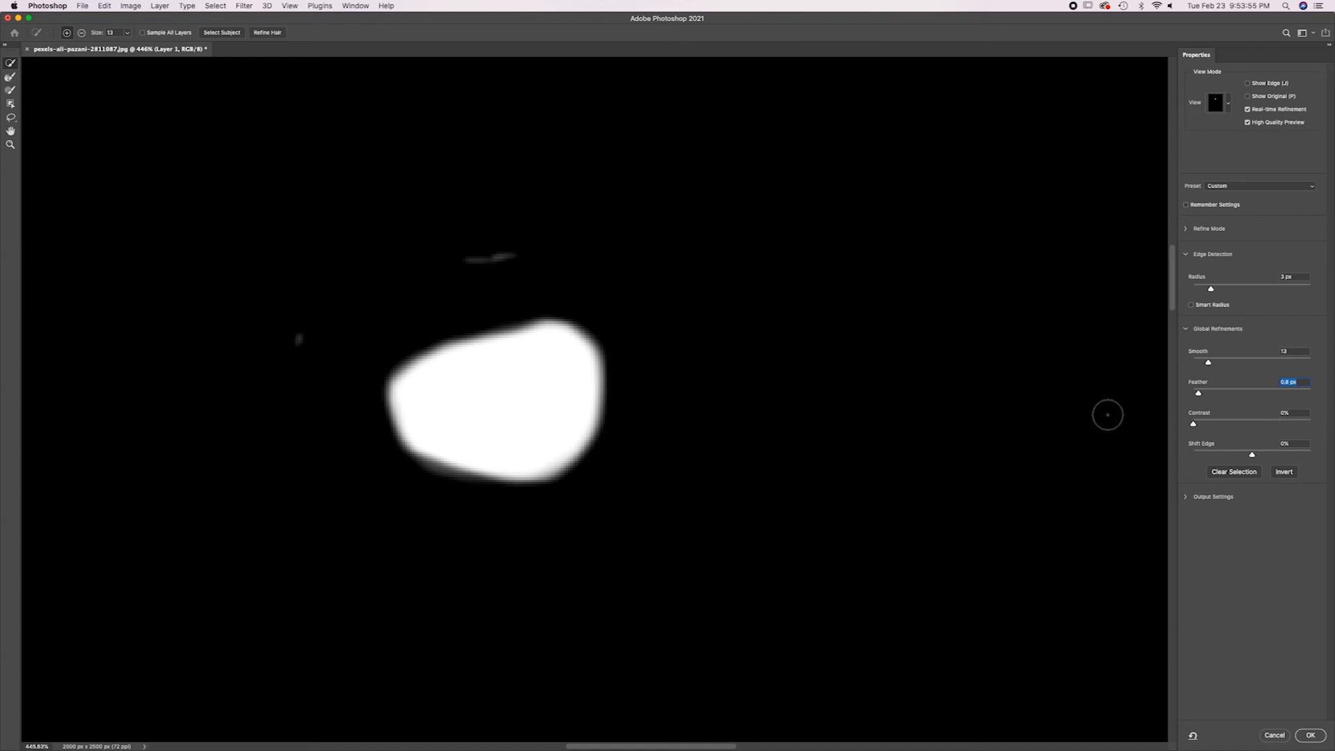
drag(1194, 426, 1216, 426)
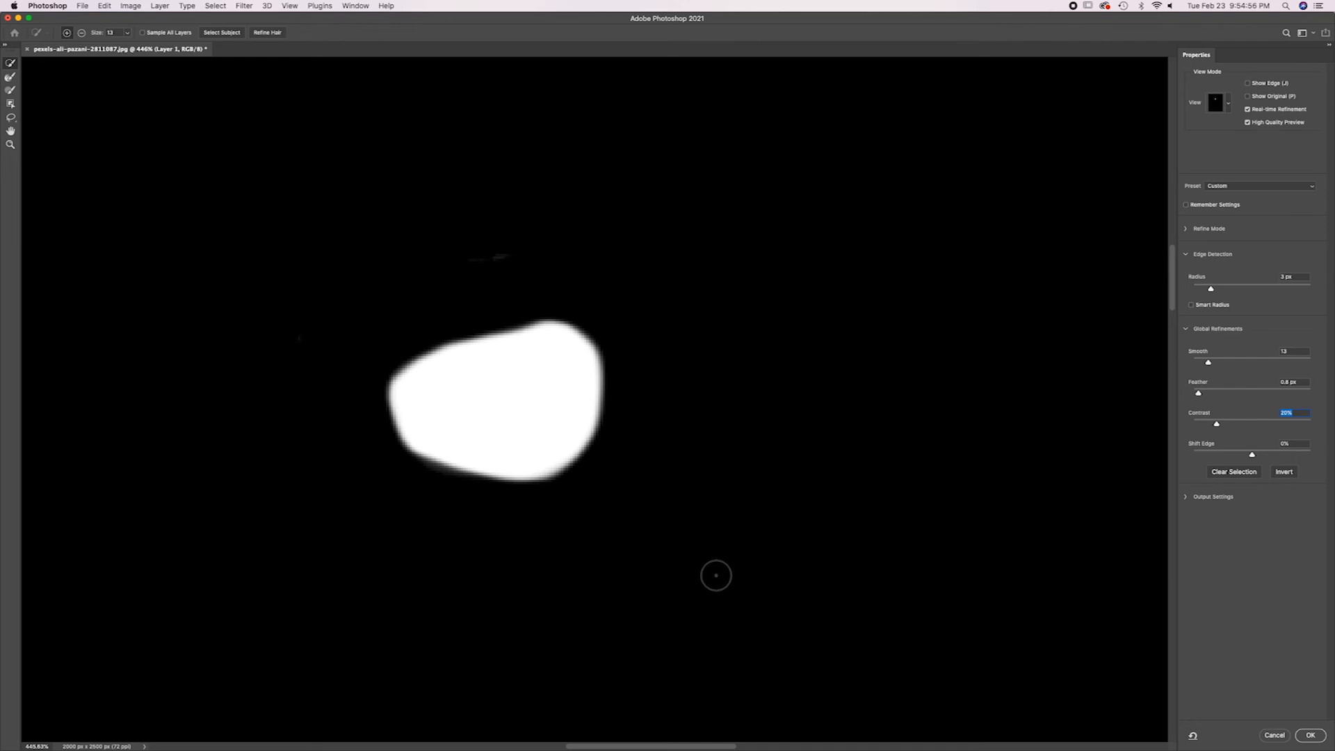
click(1311, 735)
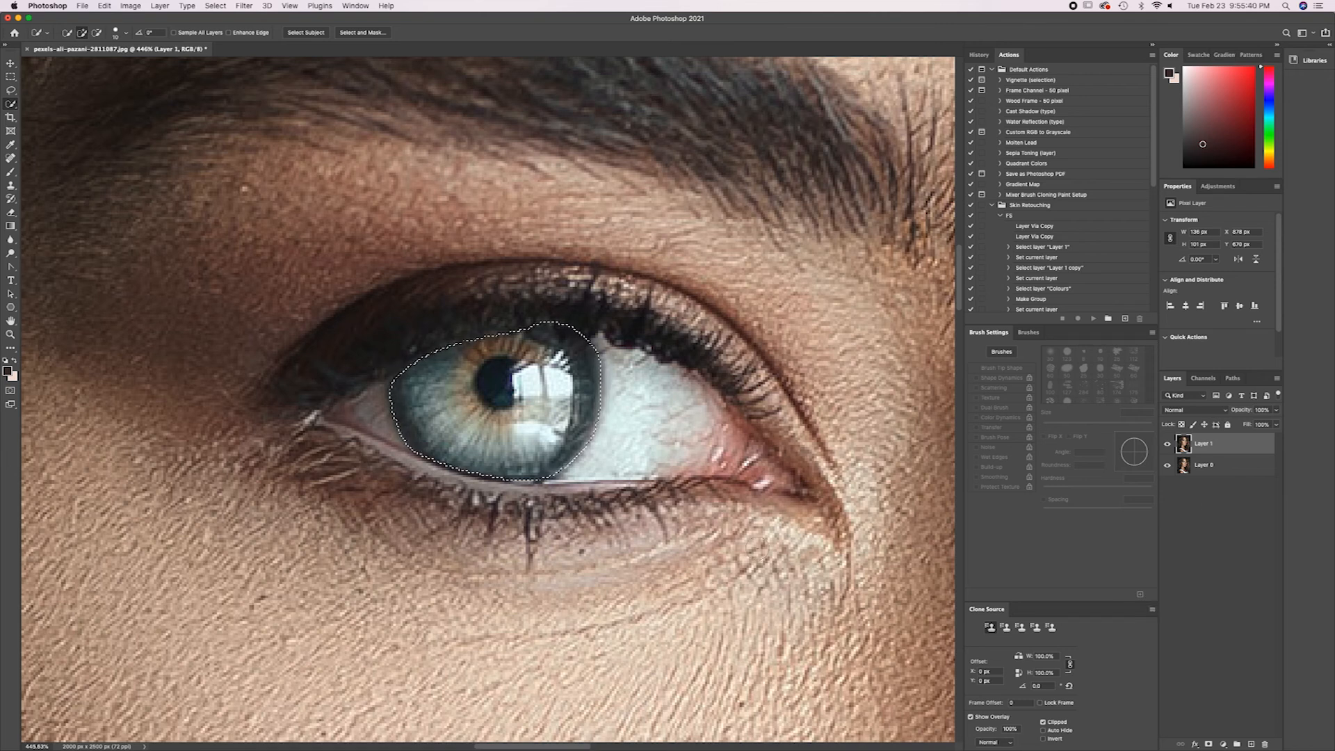
Add a Hue/Saturation adjustment layer masked to the selected iris.
key(super+d)
key(super+minus)
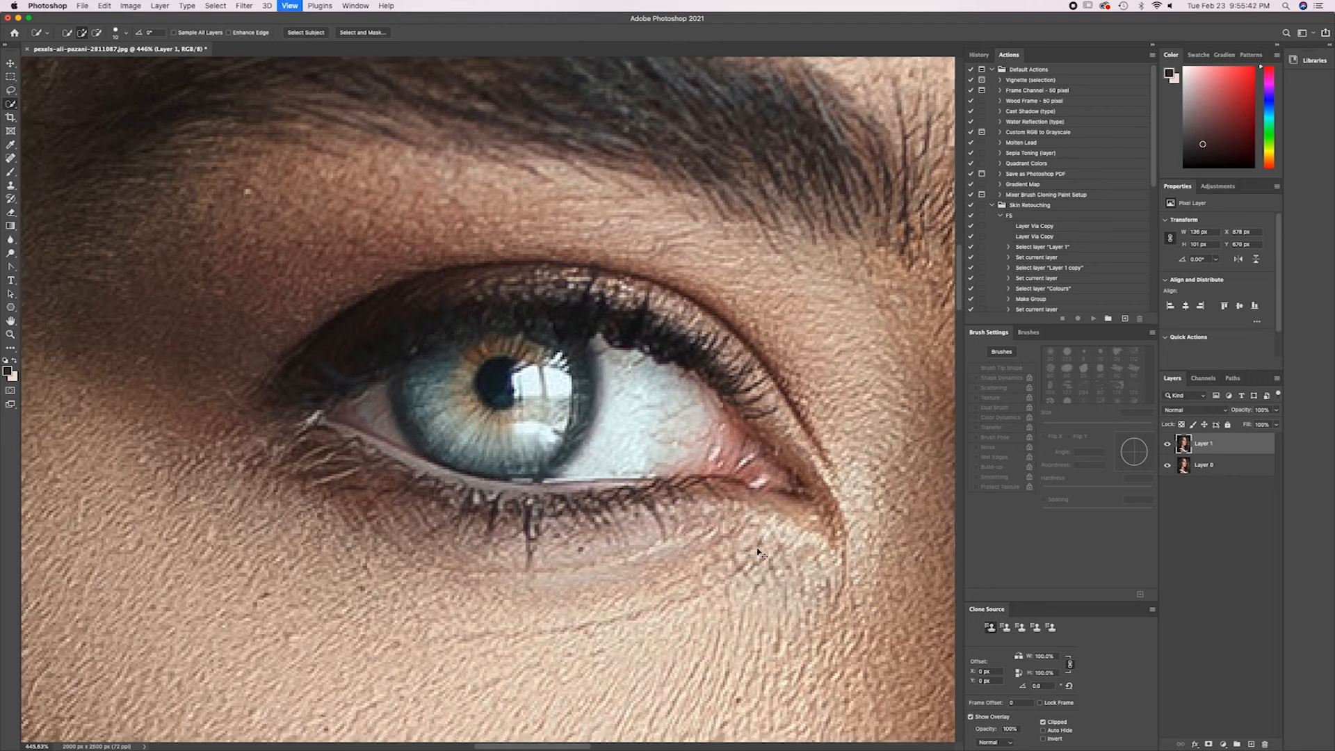
key(super+minus)
key(super+minus)
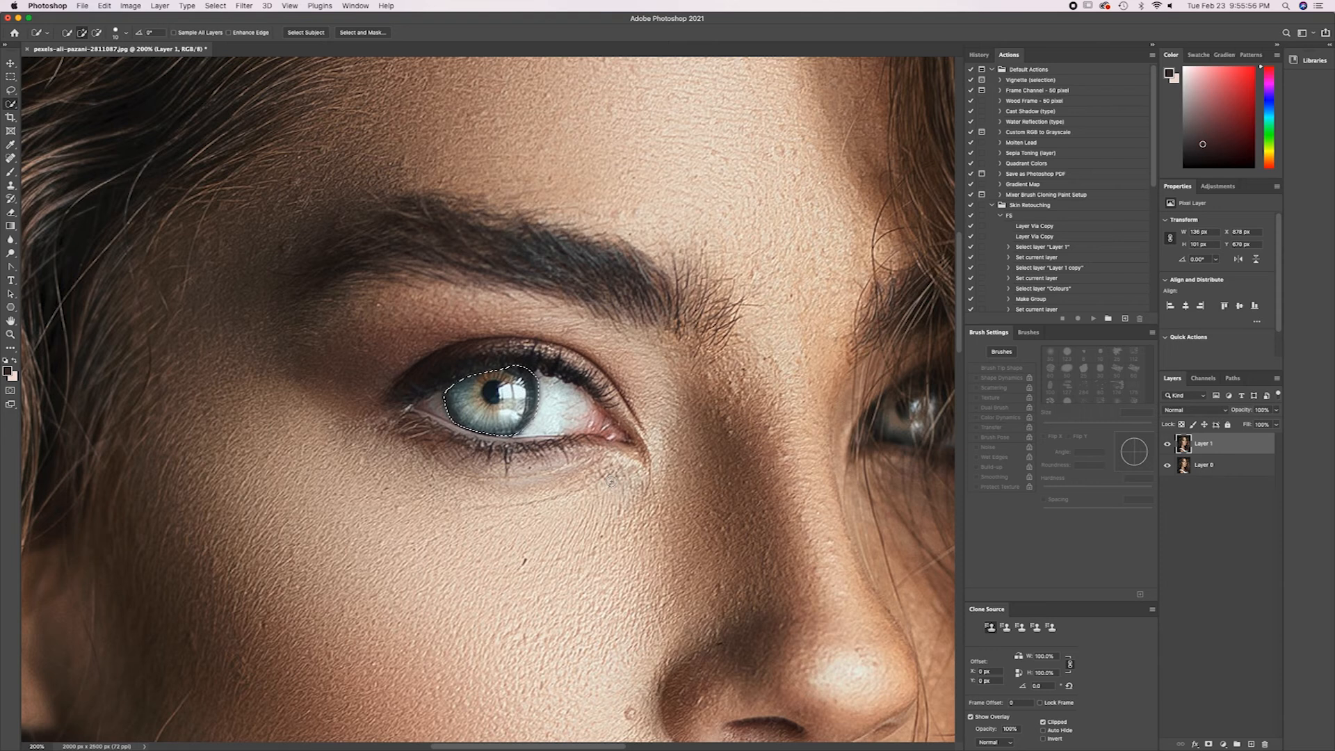
click(1223, 744)
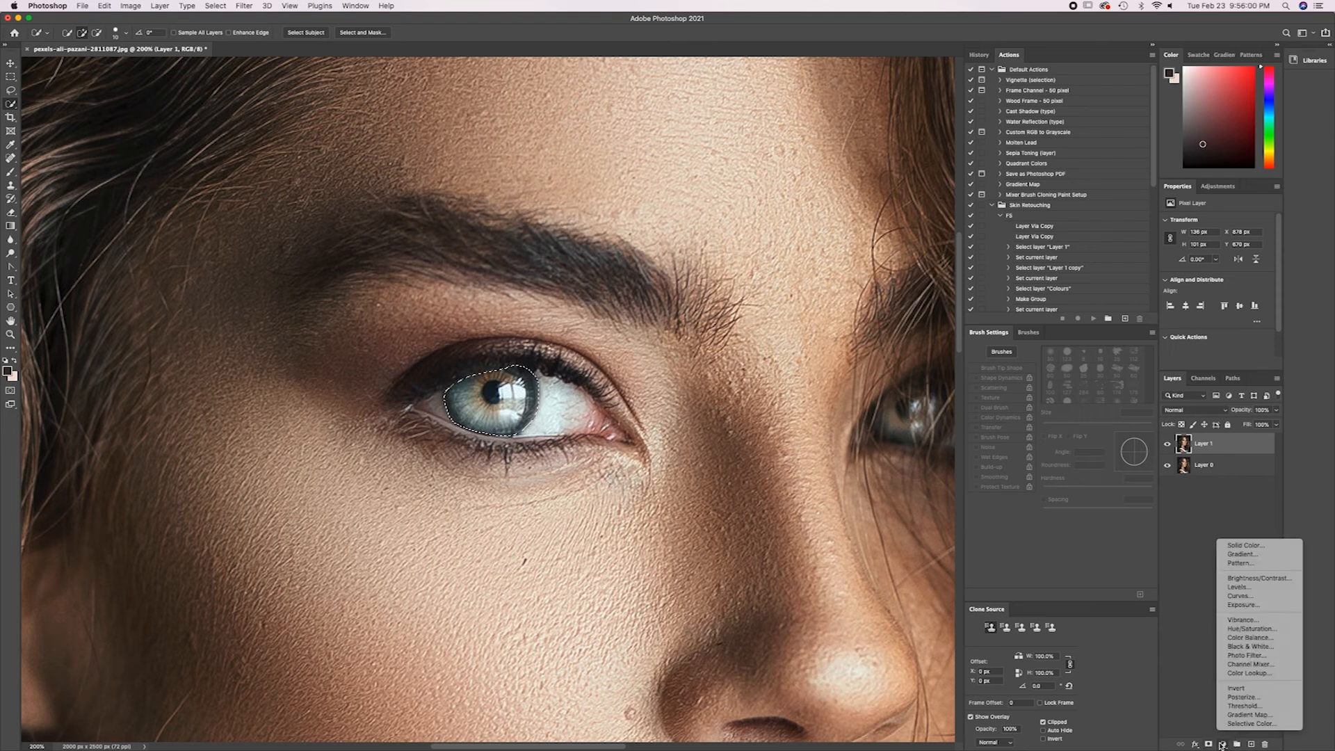
click(1250, 629)
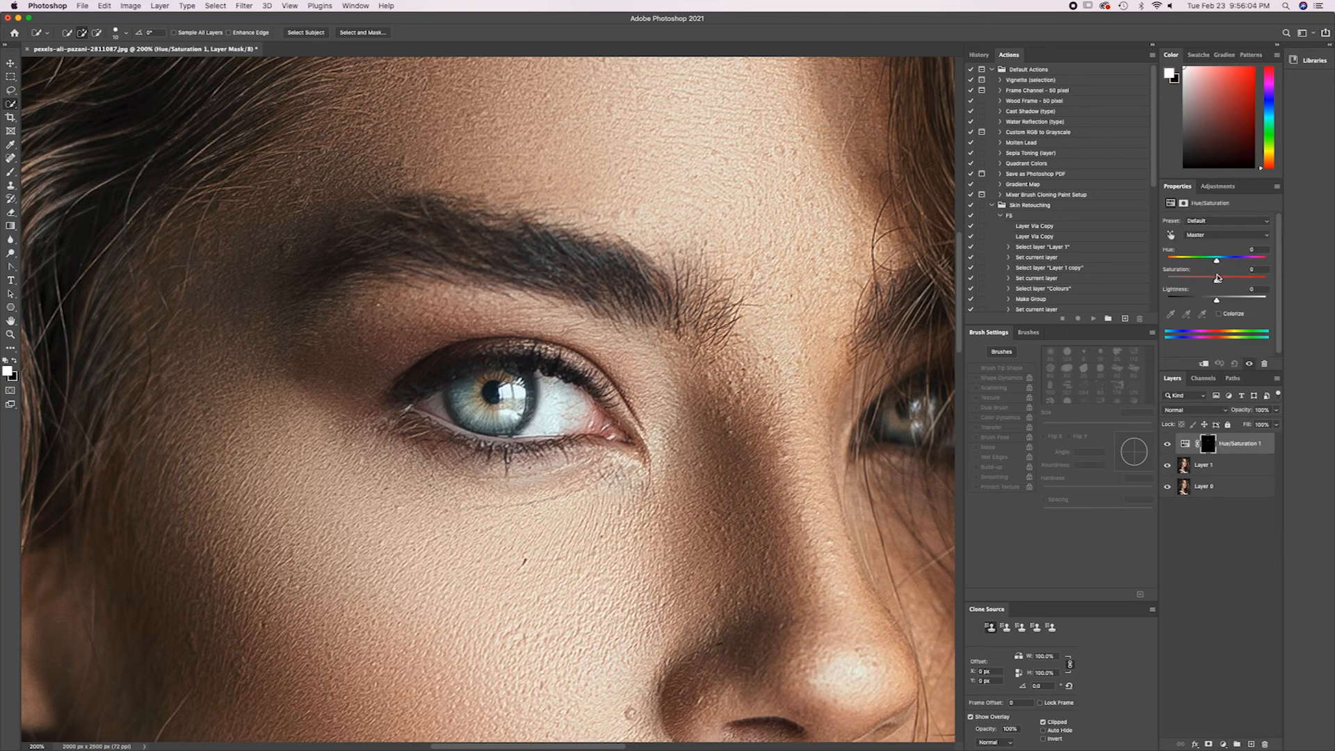
Set the Hue of the iris adjustment to -180 and view the result on the whole portrait.
drag(1213, 259, 1137, 260)
drag(1167, 259, 1156, 299)
key(super+minus)
key(super+minus)
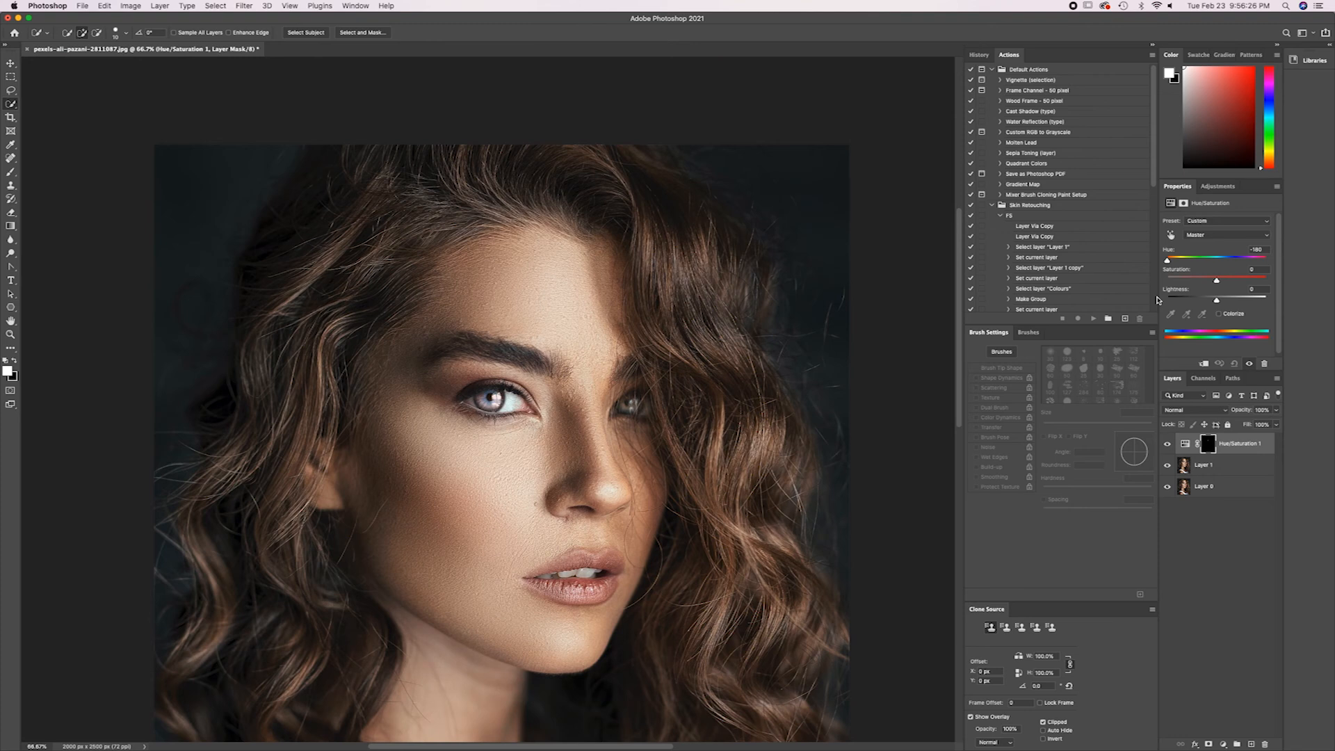
Try different Hue, Saturation and Lightness settings on the iris adjustment layer.
key(super+plus)
key(super+plus)
key(super+minus)
key(super+minus)
drag(1161, 260, 1278, 318)
mouse_move(1221, 284)
mouse_down()
mouse_move(1270, 303)
mouse_move(1212, 302)
mouse_up()
drag(1264, 260, 1199, 285)
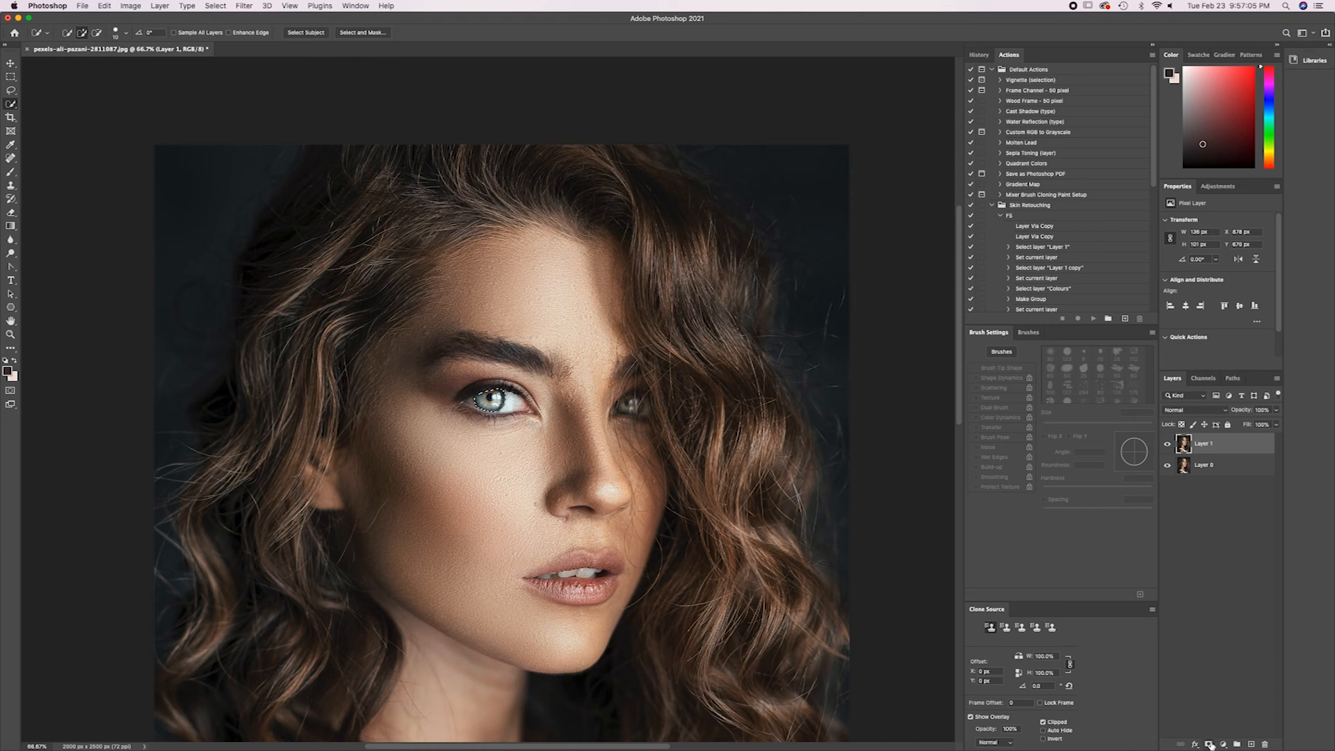
Try a Brightness/Contrast adjustment layer on the iris with Brightness 2 and Contrast 41, and undo it.
click(1222, 745)
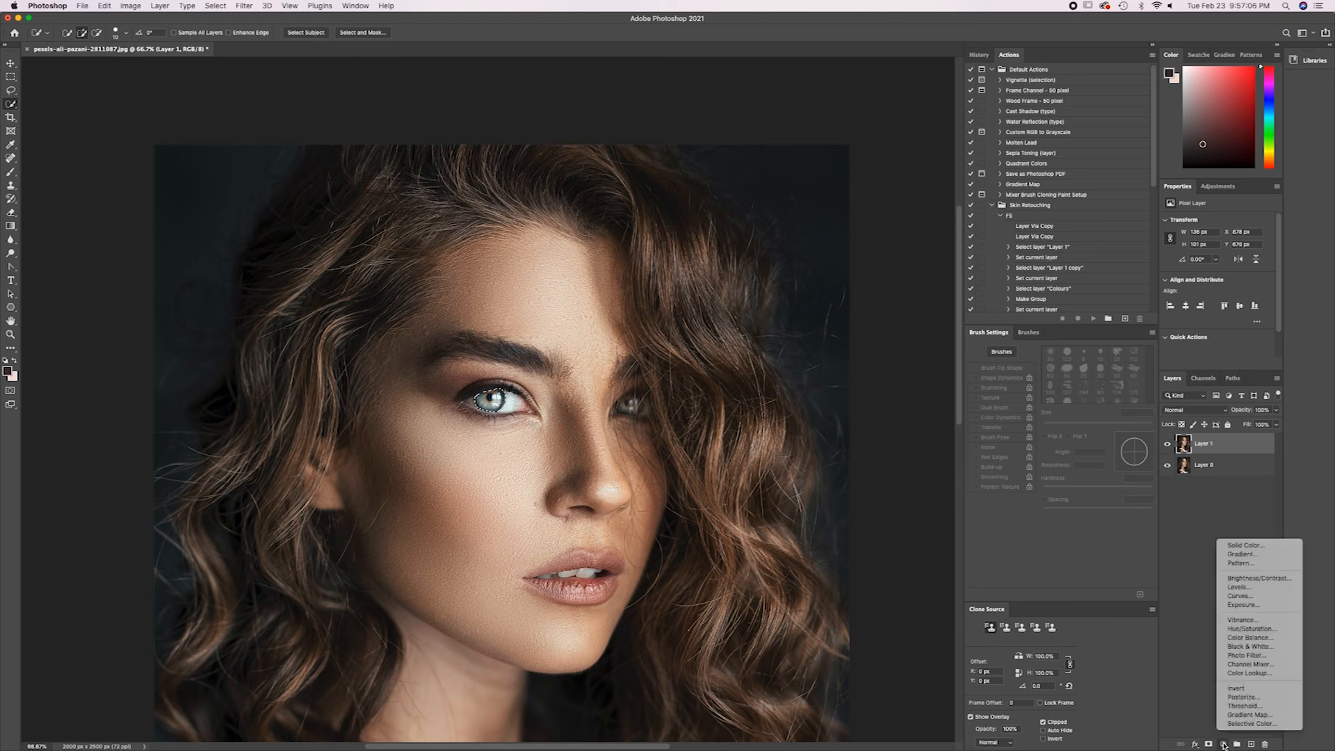
click(1239, 577)
mouse_move(1216, 249)
mouse_down()
mouse_move(1236, 279)
mouse_move(1216, 252)
mouse_up()
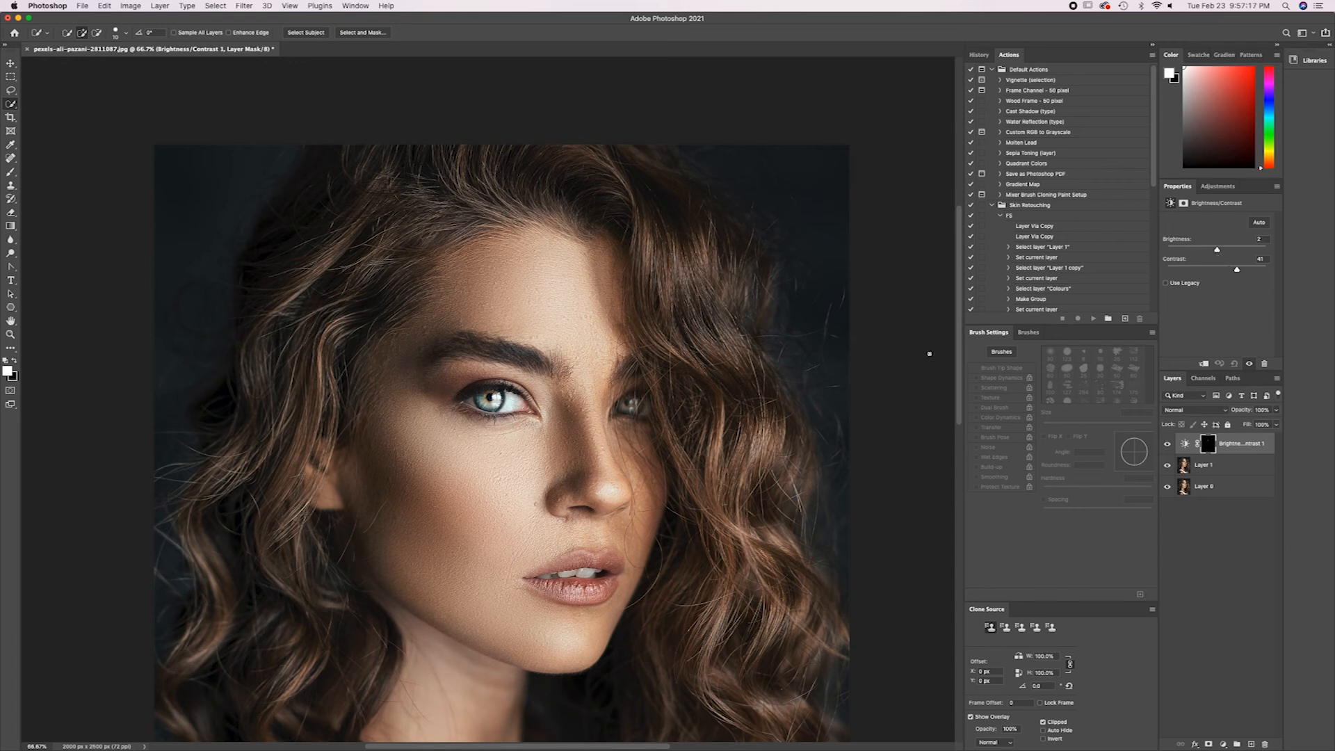
key(super+z)
key(super+z)
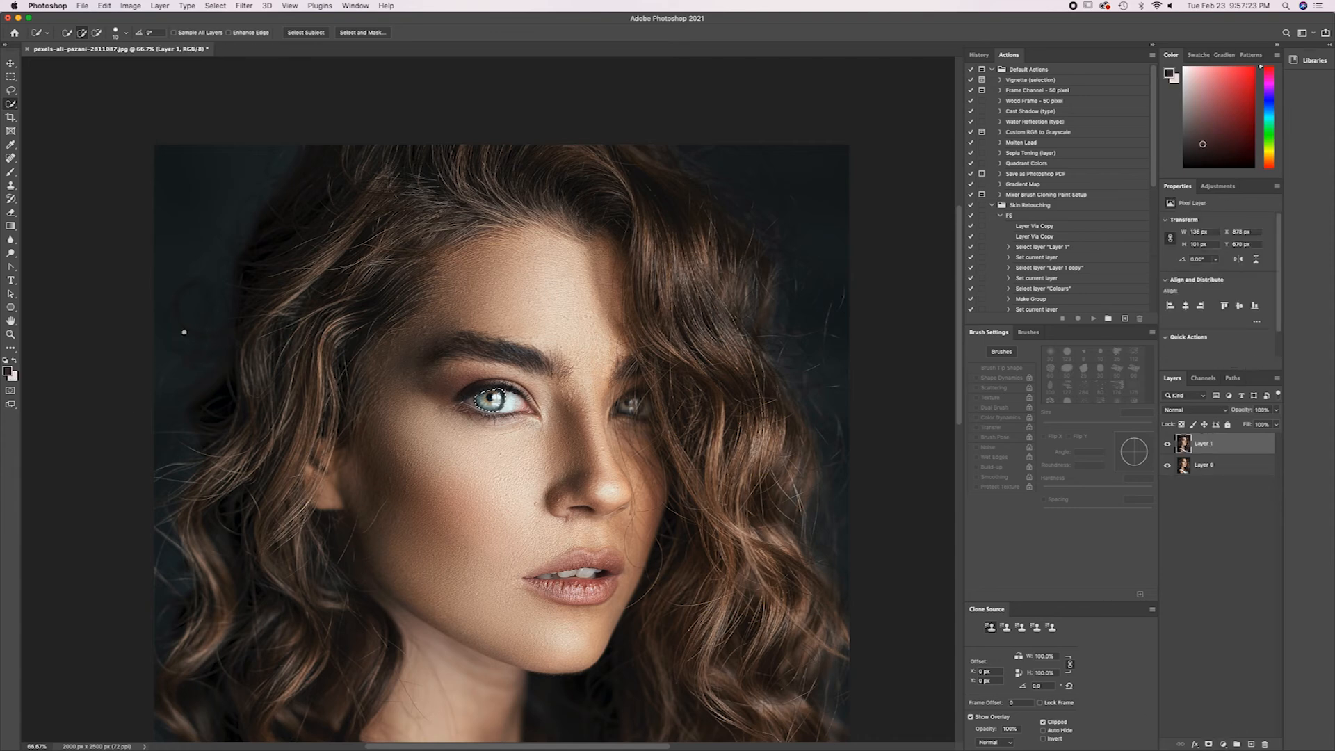
Make the top portrait layer active and clear the existing iris selection.
click(1224, 744)
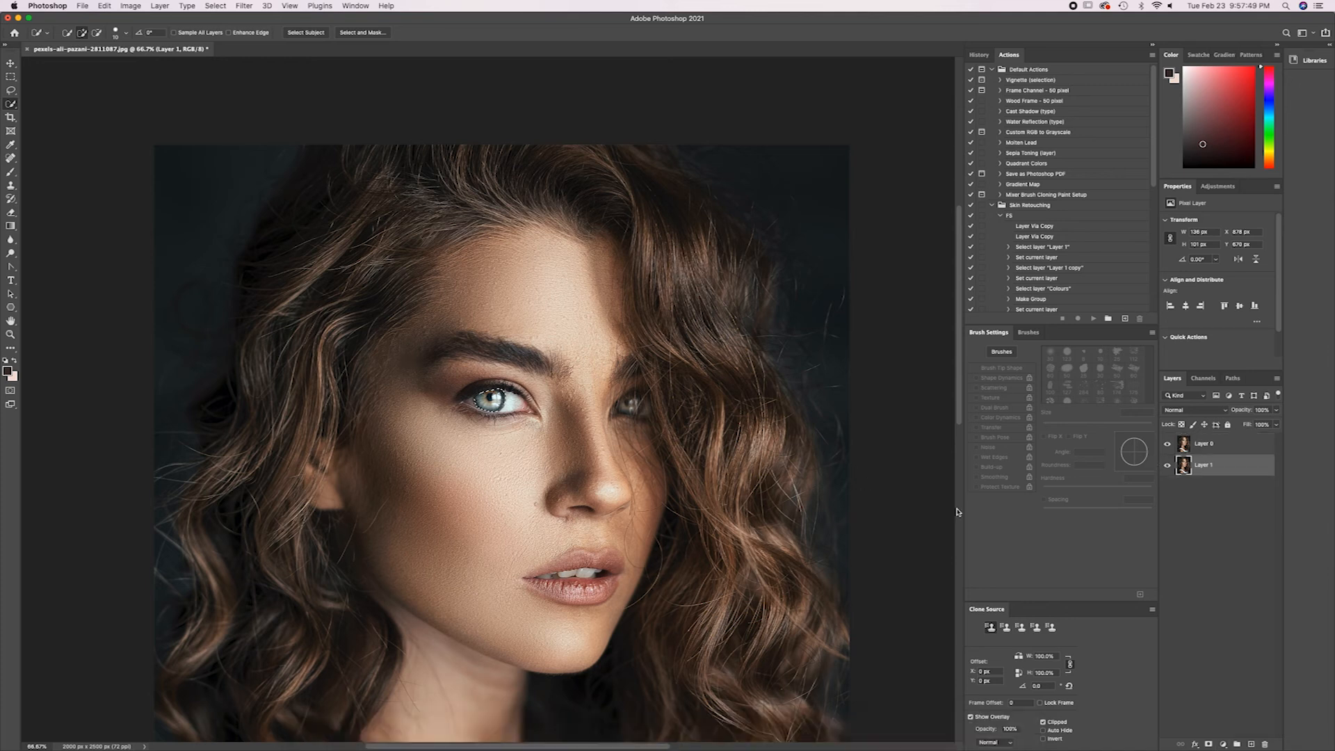
click(1215, 451)
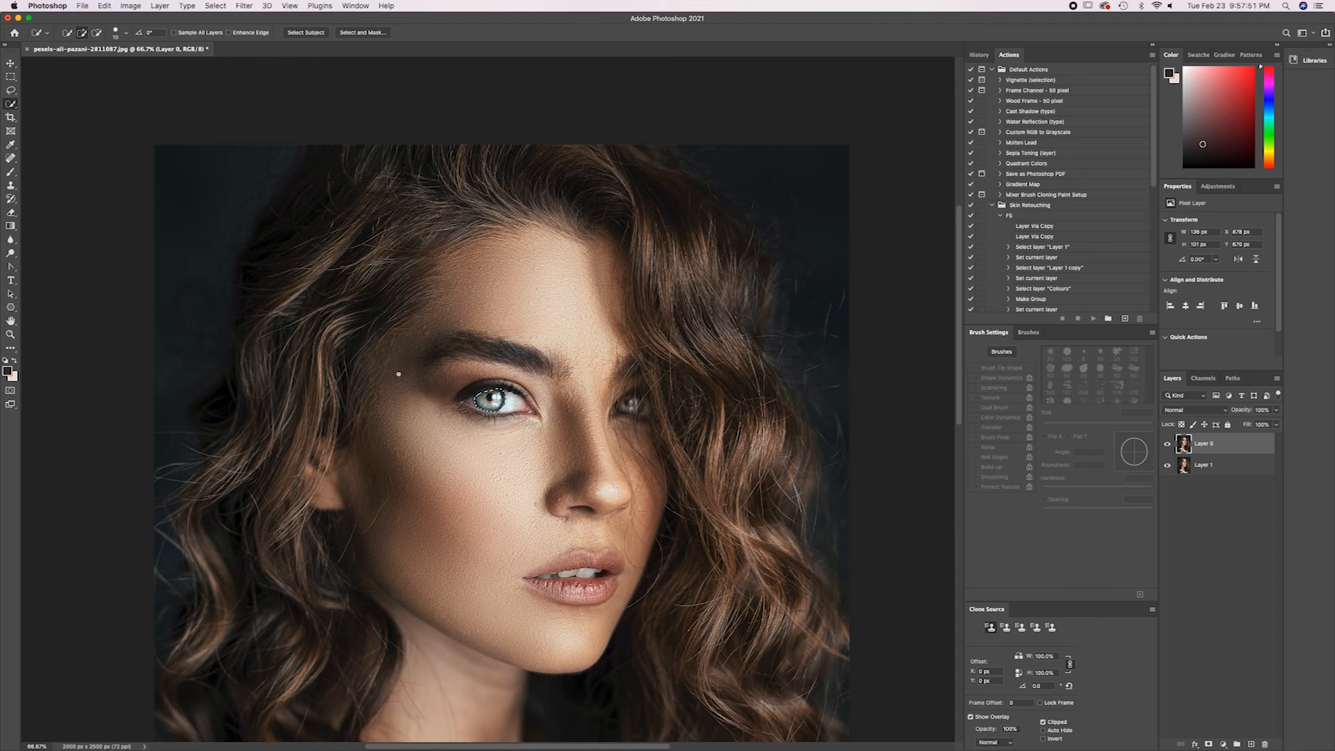
key(super+equal)
key(super+equal)
key(super+equal)
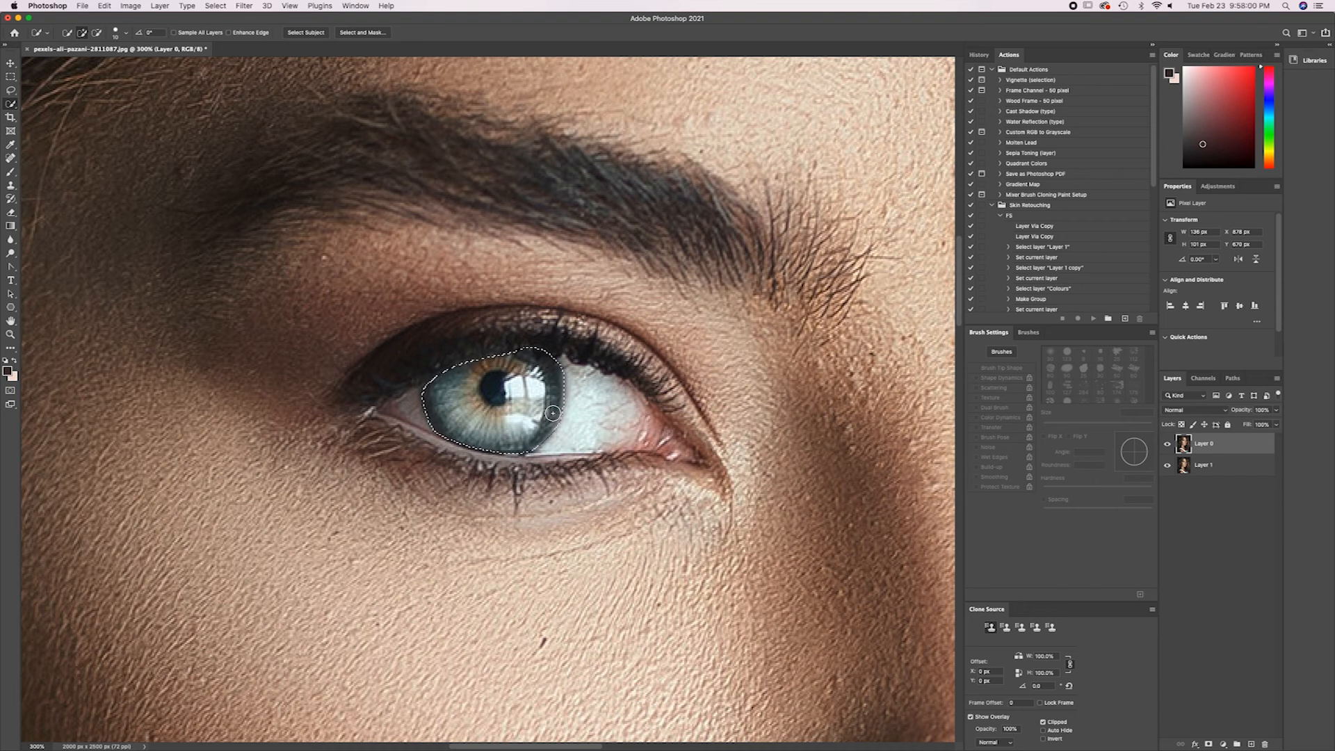
key(super+d)
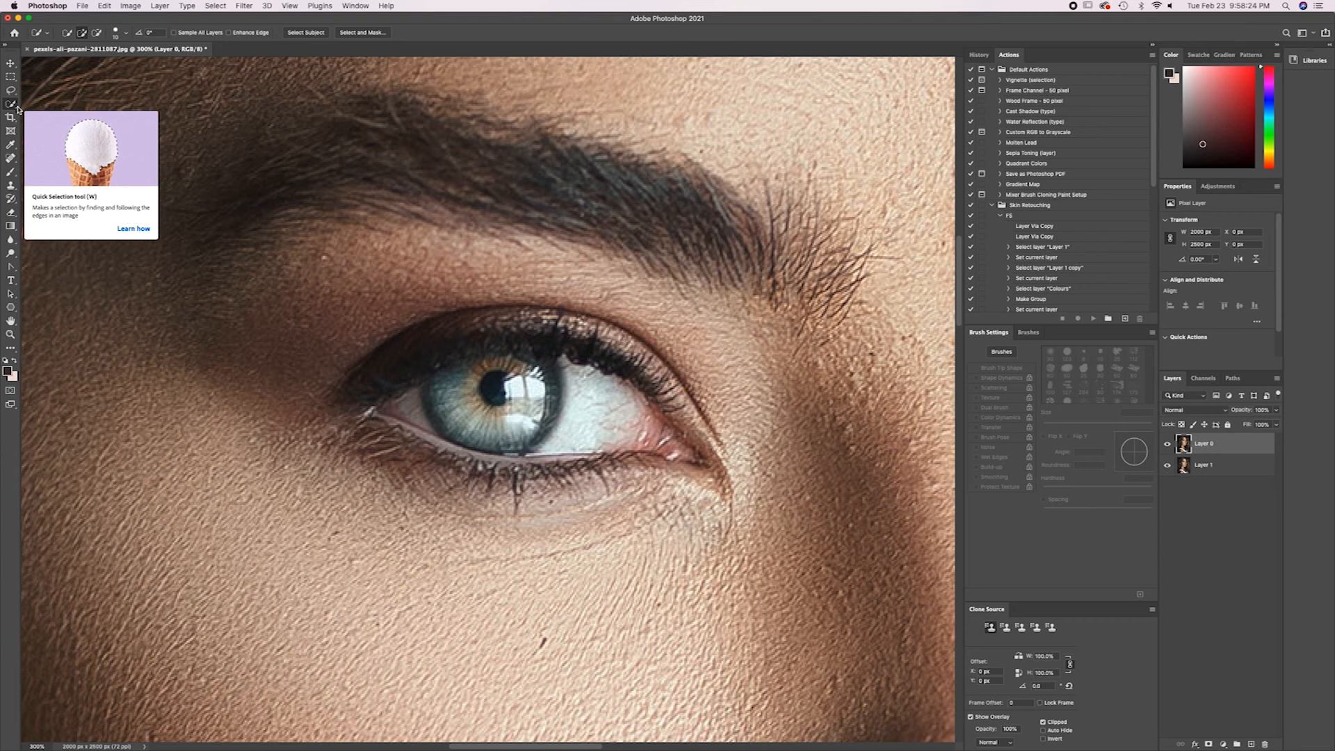
Try selecting the pupil and iris areas with the Magic Wand at a tolerance of 32.
key(shift+w)
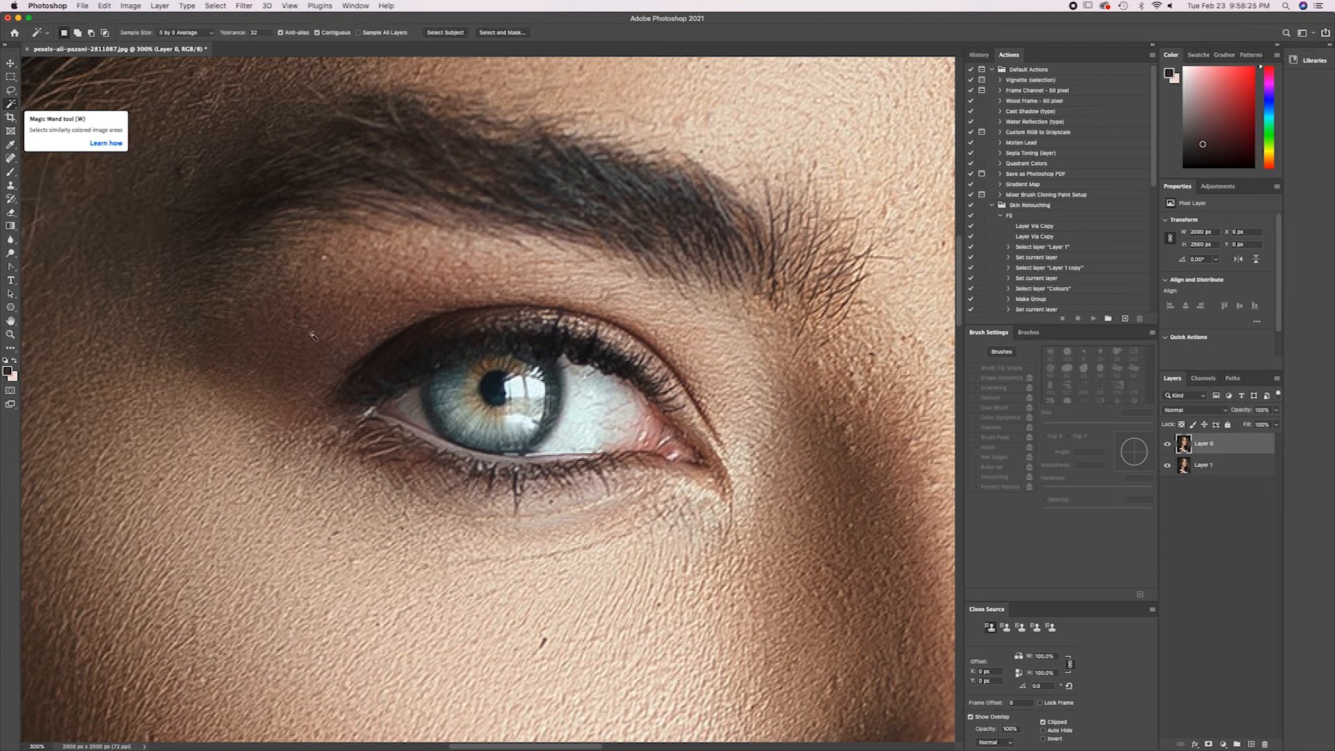
click(496, 393)
click(464, 414)
click(440, 402)
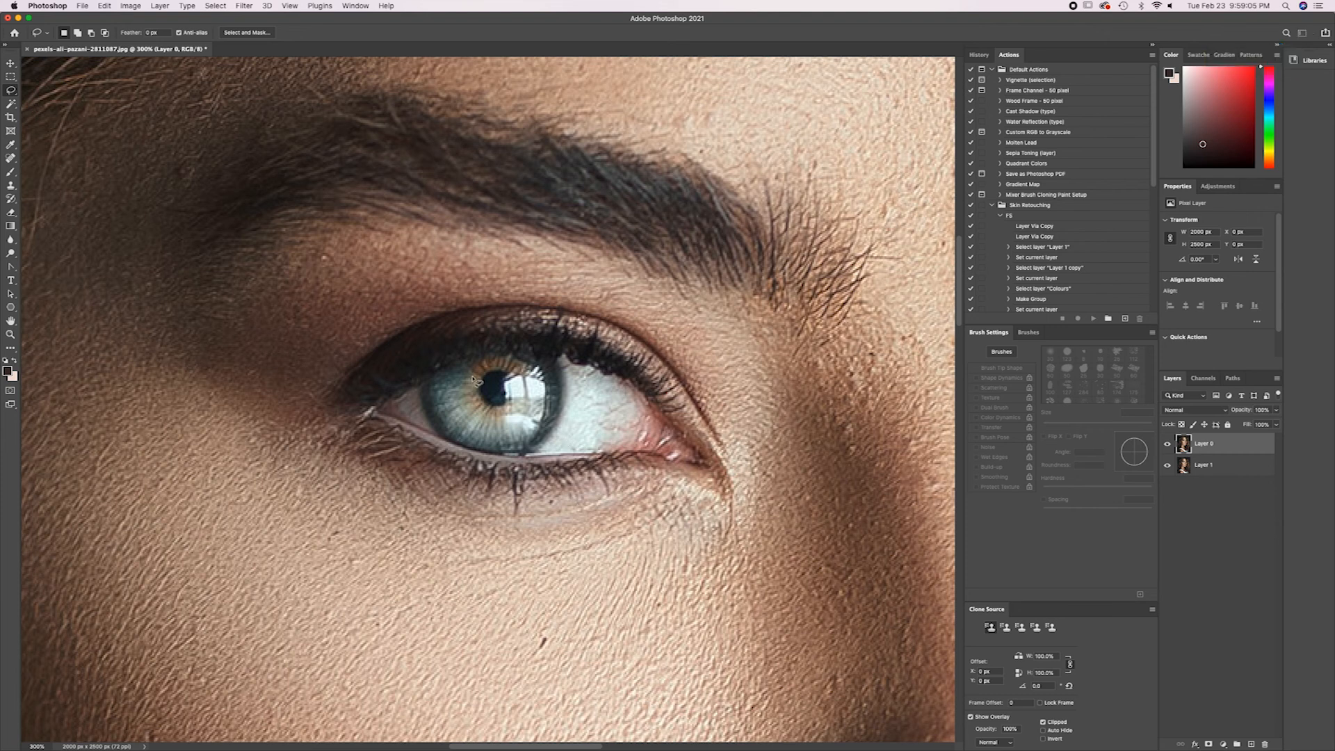
Outline the iris freehand with the Lasso tool and clear that selection.
key(super+equal)
key(super+equal)
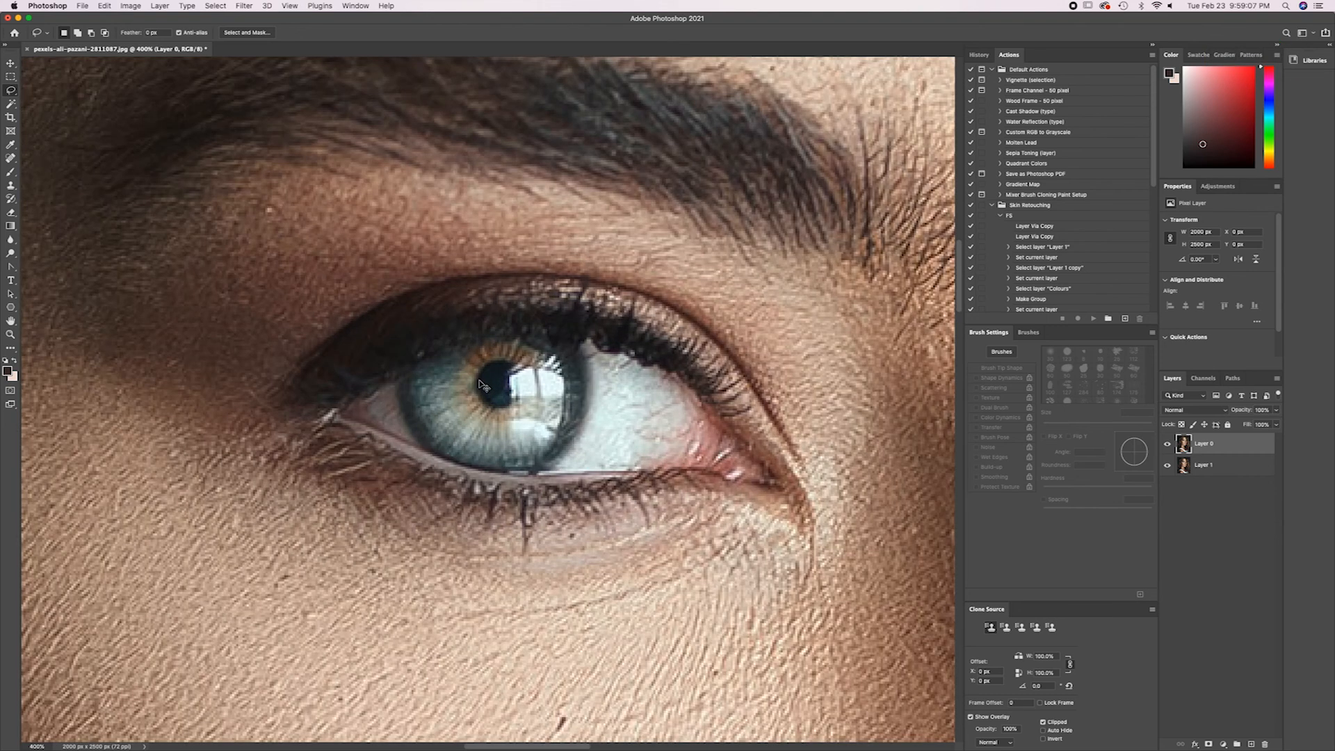
key(super+equal)
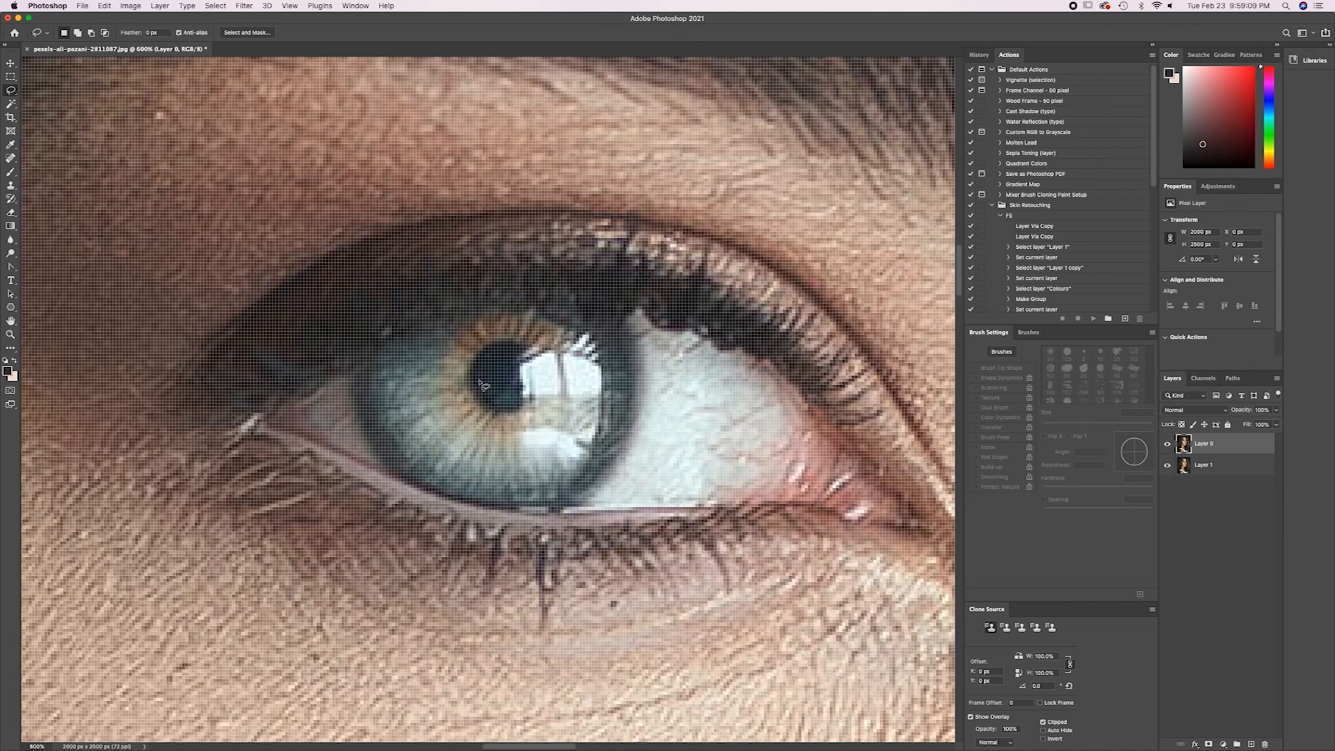
mouse_move(353, 370)
mouse_down()
mouse_move(376, 456)
mouse_move(425, 495)
mouse_move(481, 509)
mouse_move(569, 499)
mouse_move(622, 437)
mouse_move(627, 366)
mouse_move(611, 321)
mouse_move(582, 299)
mouse_move(440, 316)
mouse_move(353, 377)
mouse_up()
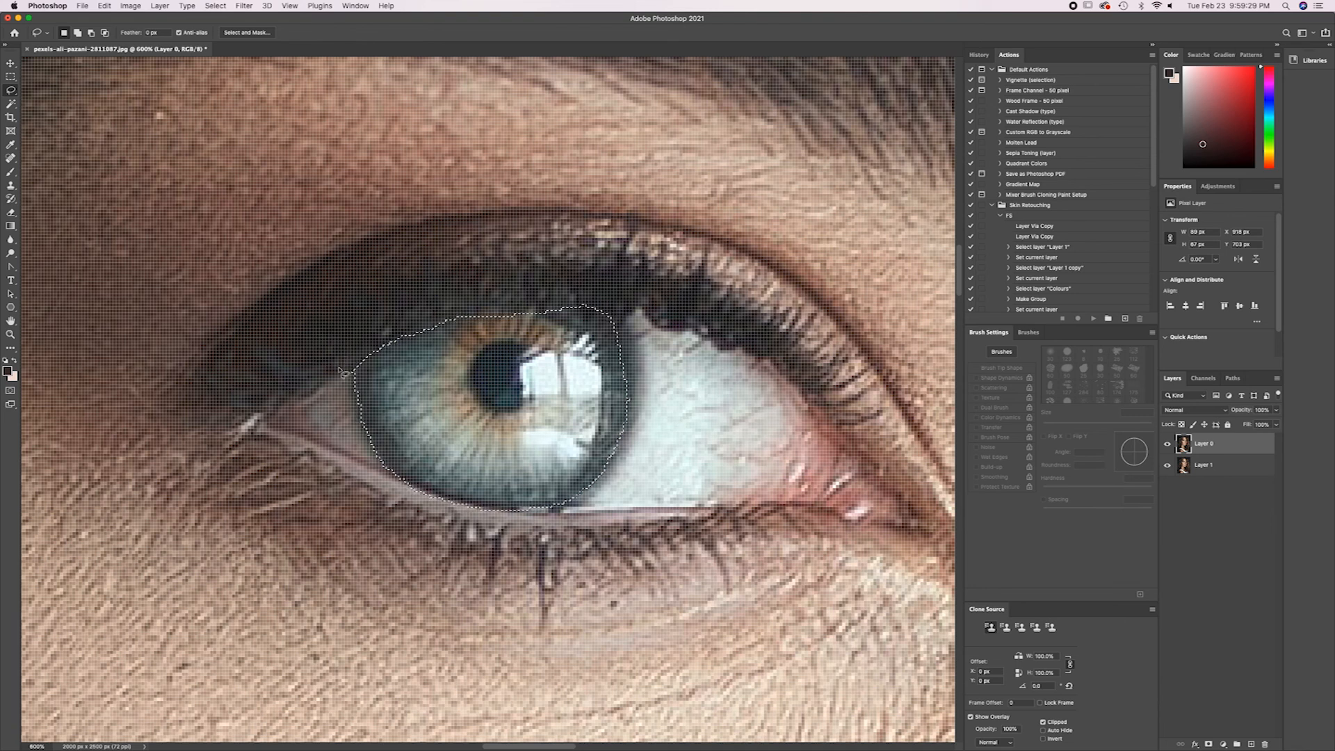
key(super+d)
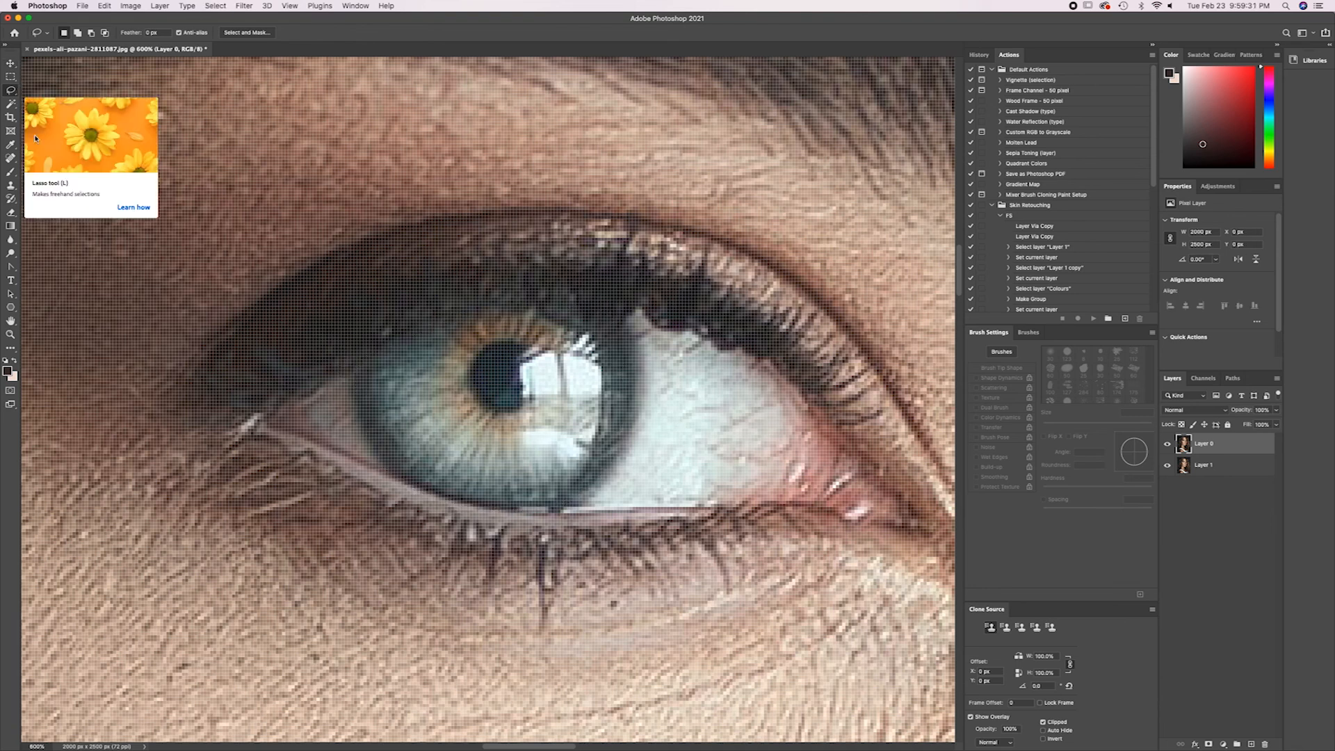
Trace the iris with straight segments using the Polygonal Lasso, close the outline and deselect it.
key(shift+l)
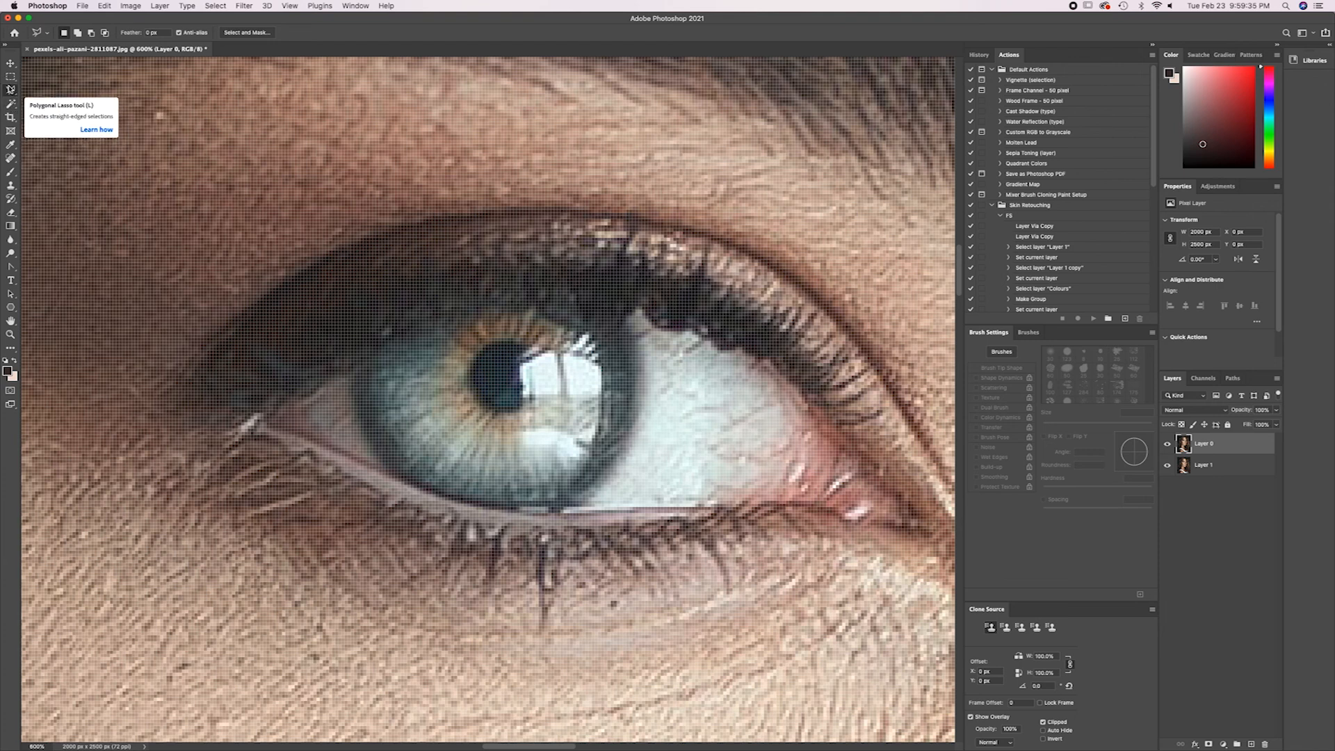
click(354, 375)
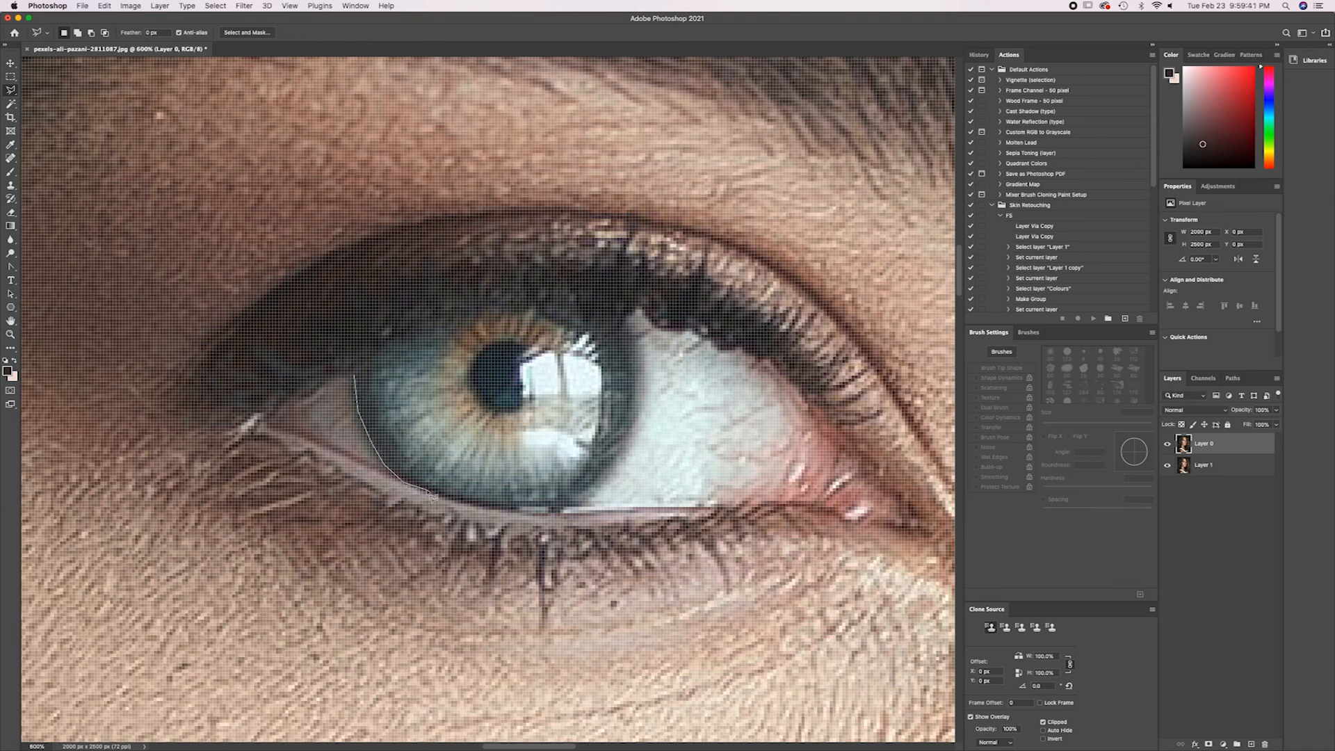
click(602, 478)
click(633, 390)
click(628, 315)
click(585, 303)
click(357, 378)
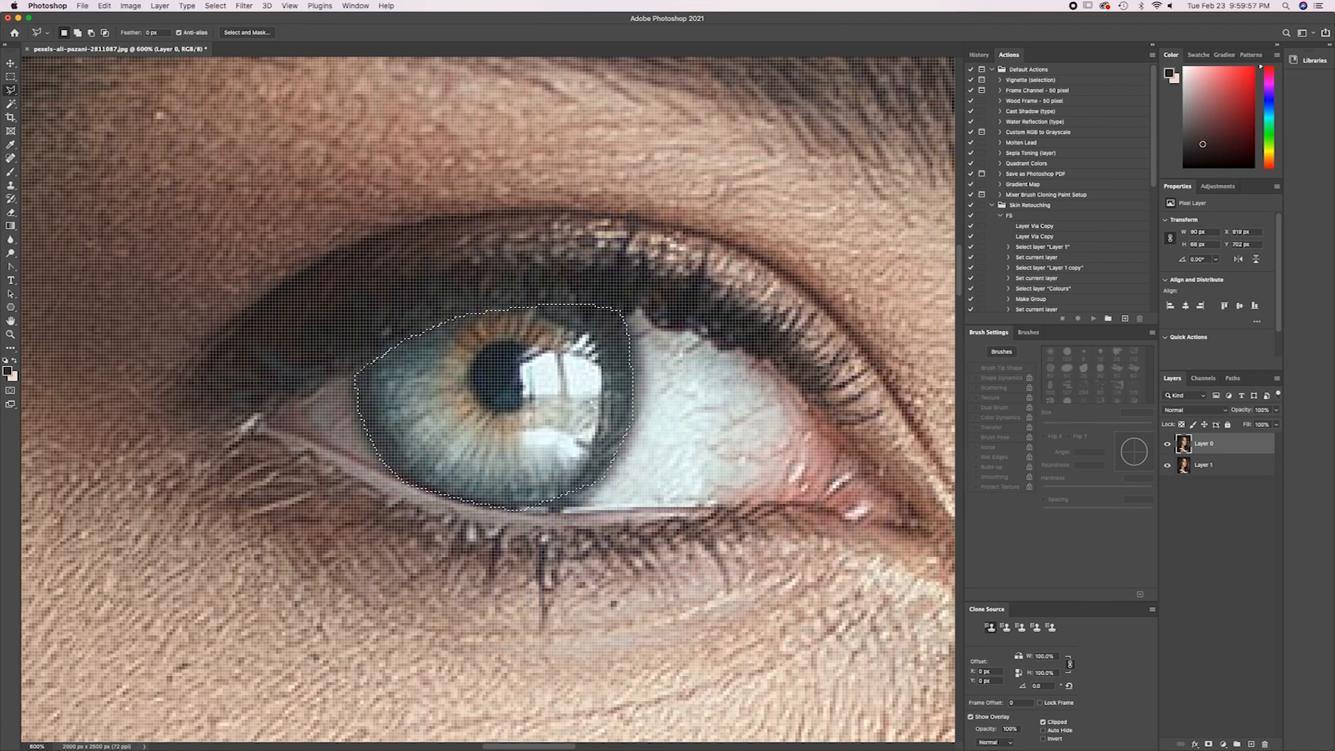
key(super+d)
Trace the iris edge with the Magnetic Lasso, close the outline and deselect it.
alt+click(11, 92)
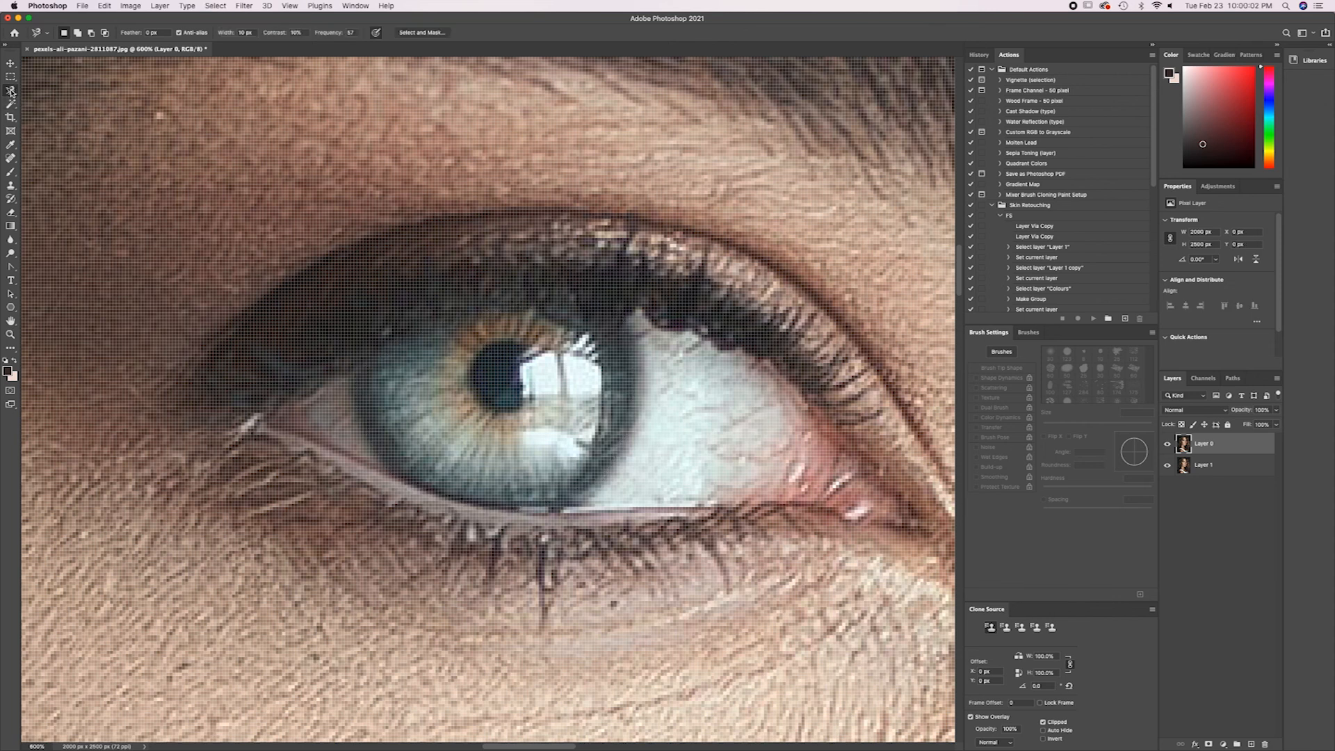
click(356, 369)
key(Escape)
click(351, 373)
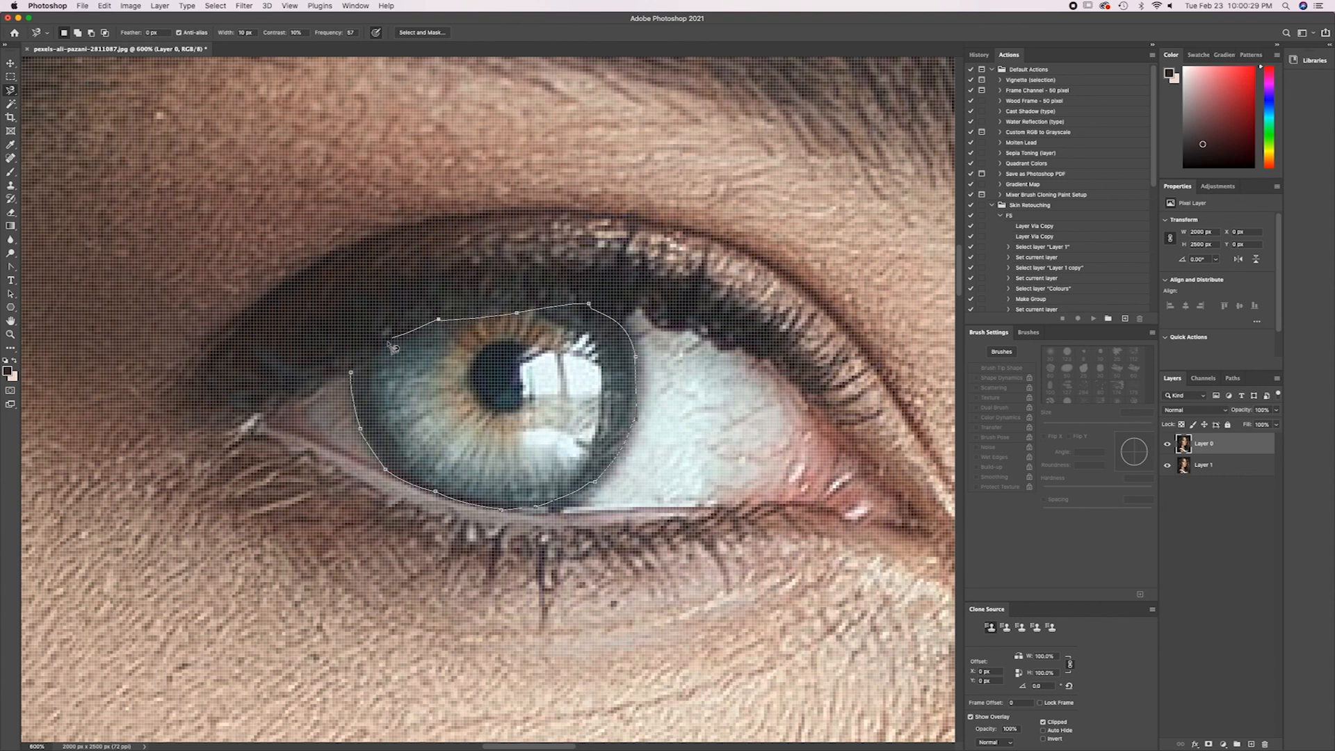
click(353, 379)
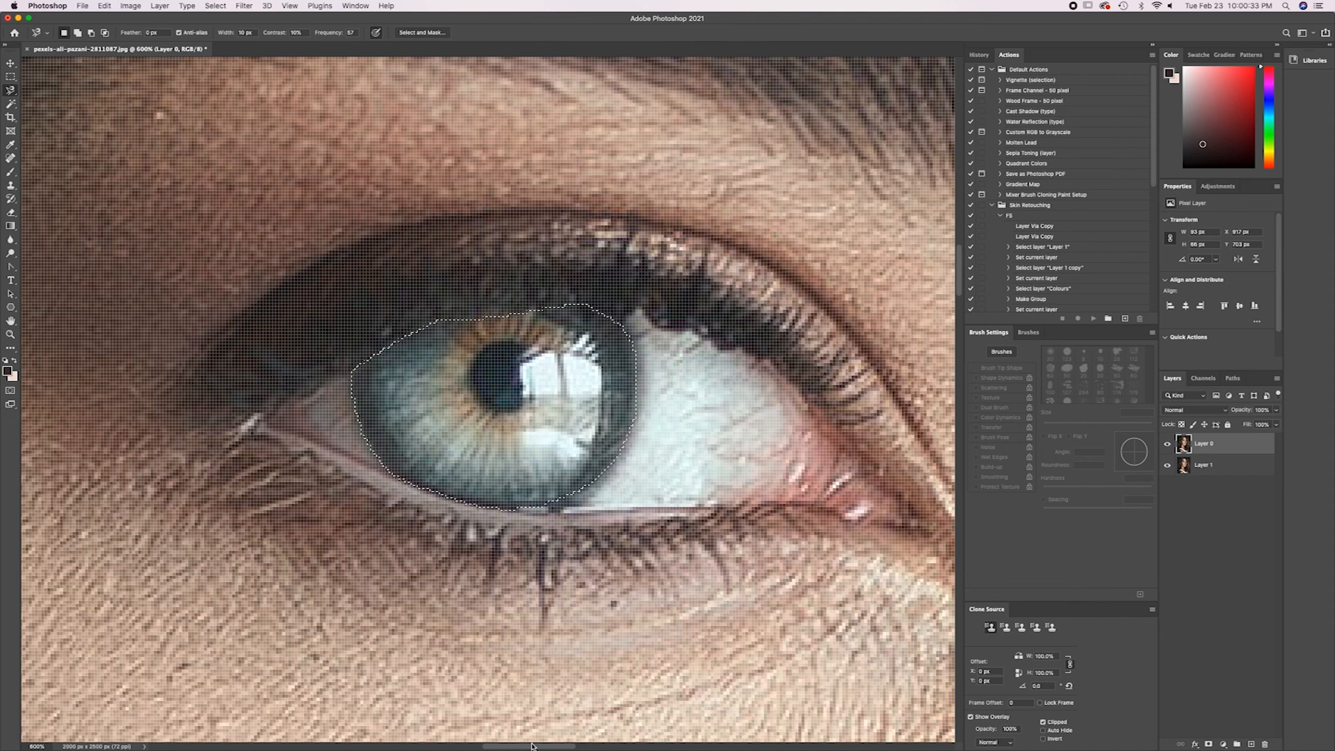
key(super+d)
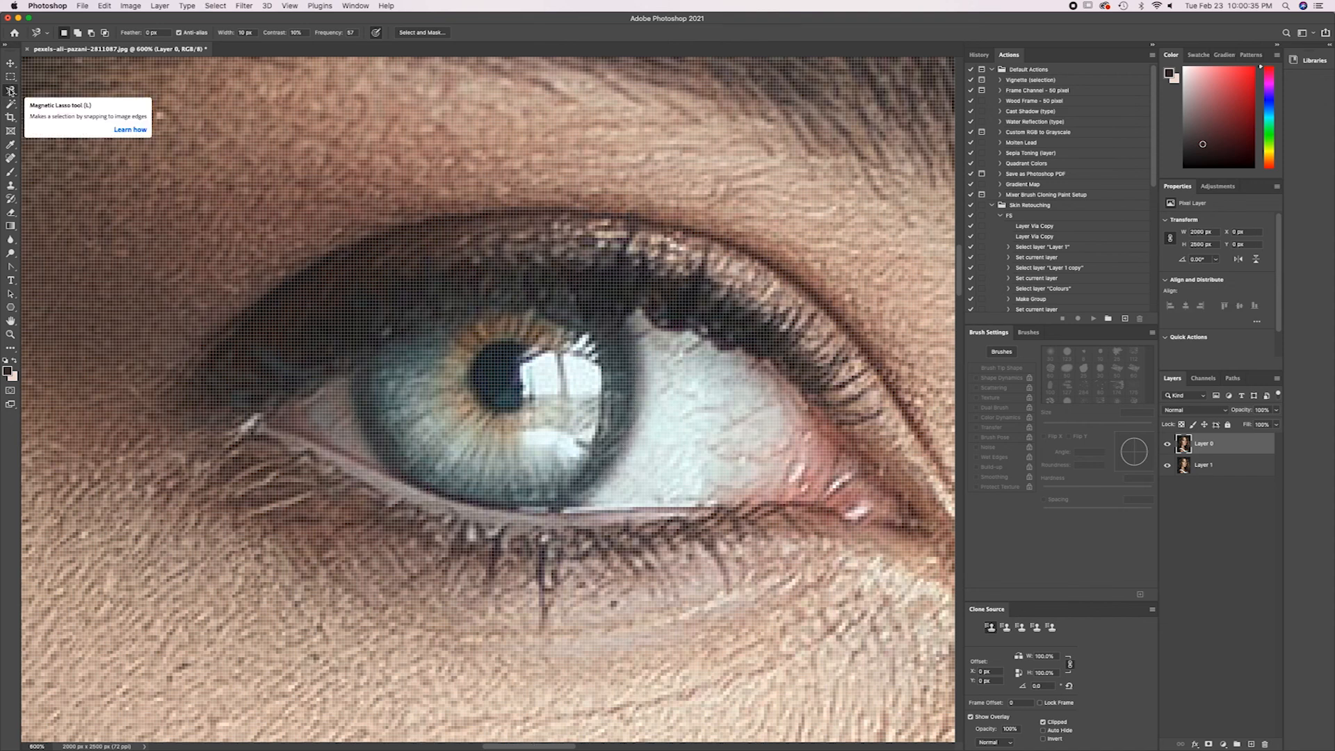
Try selecting the iris with a rectangular Object Selection region and deselect it.
key(shift+l)
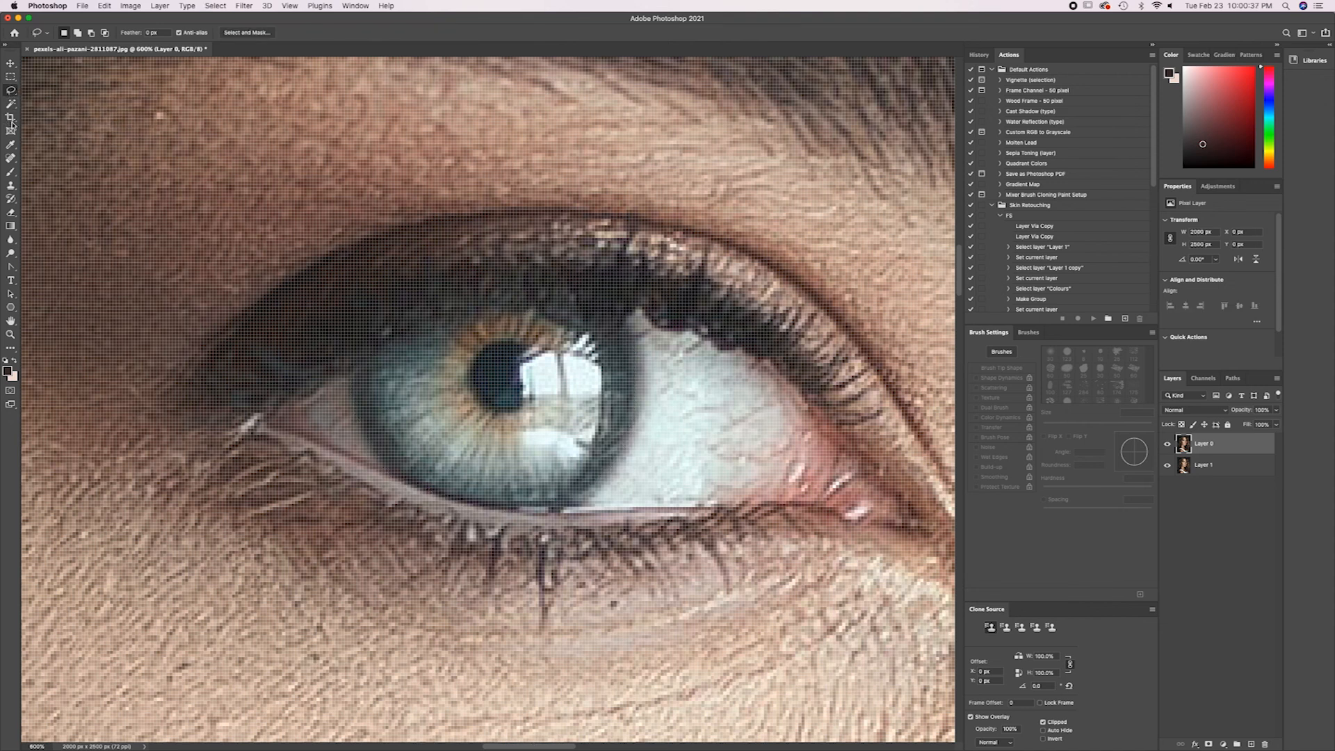
key(shift+w)
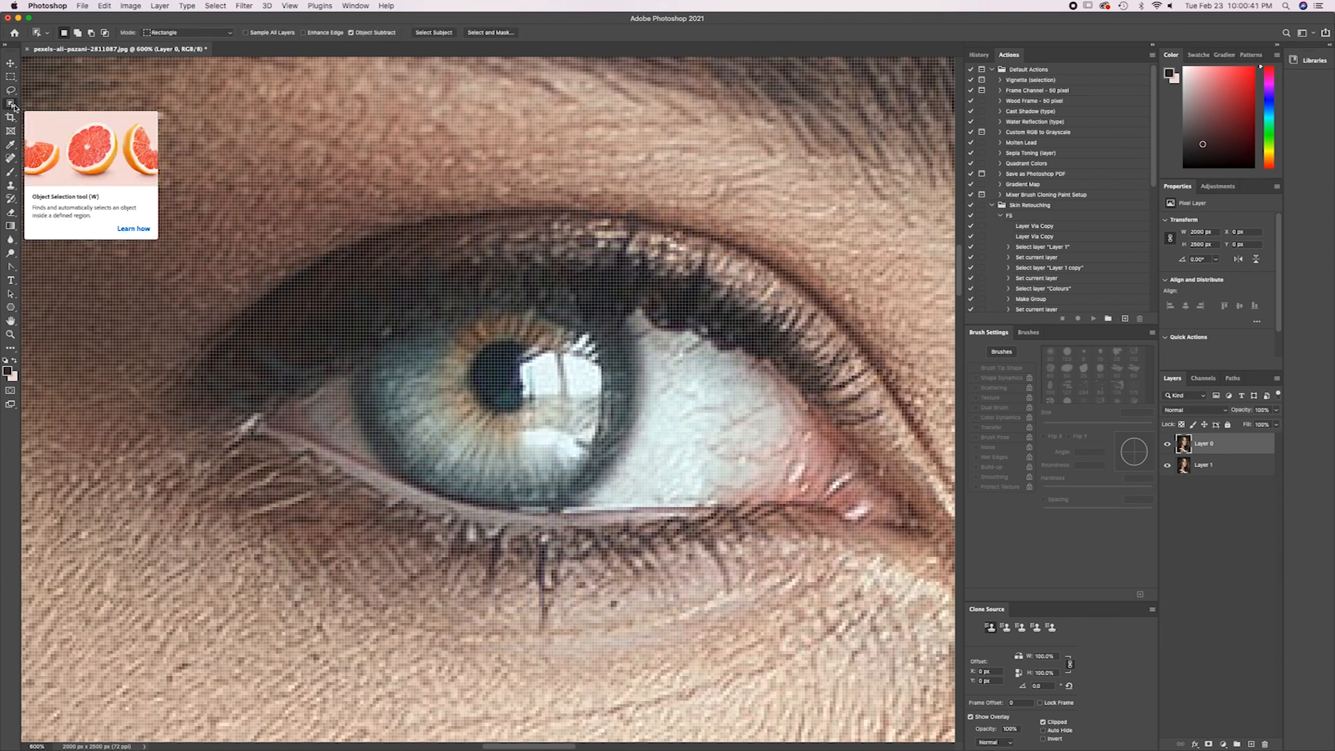
drag(357, 370, 613, 495)
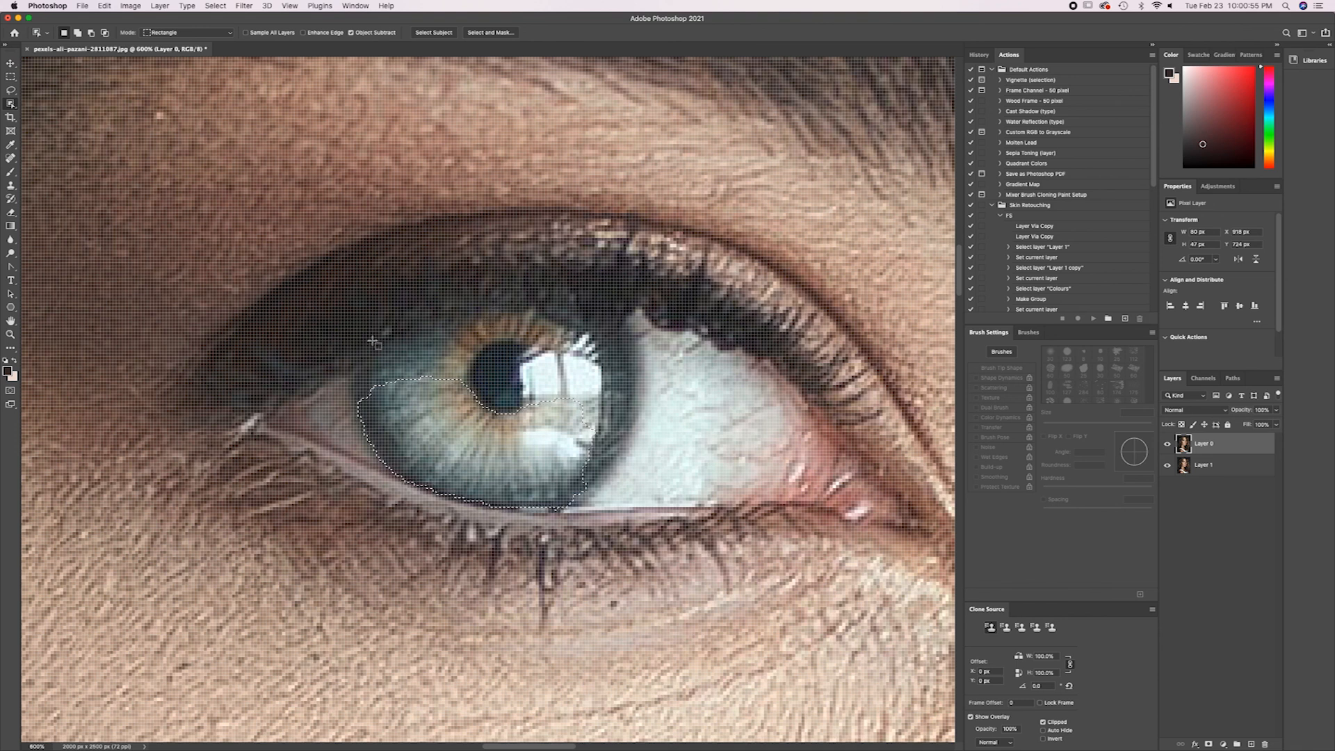
key(super+d)
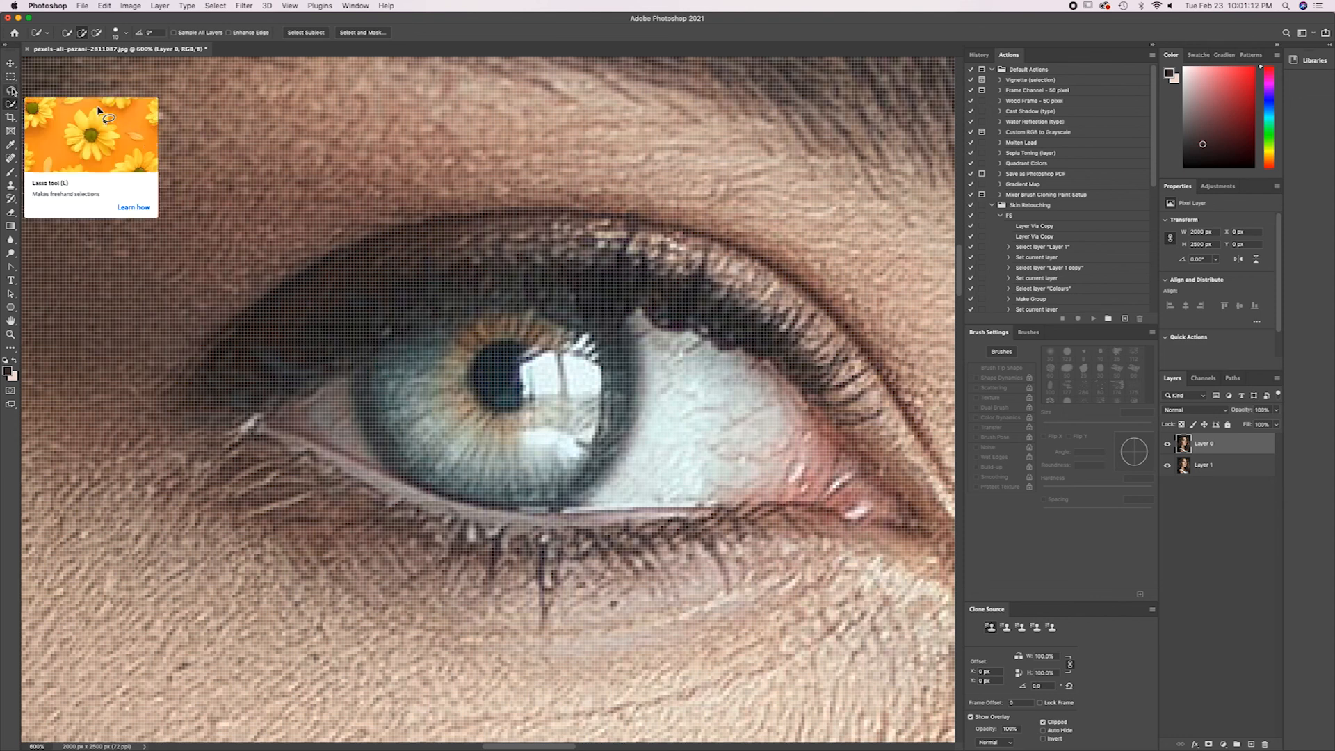
Activate the freehand Lasso tool and view the whole portrait at 66.7%.
click(11, 90)
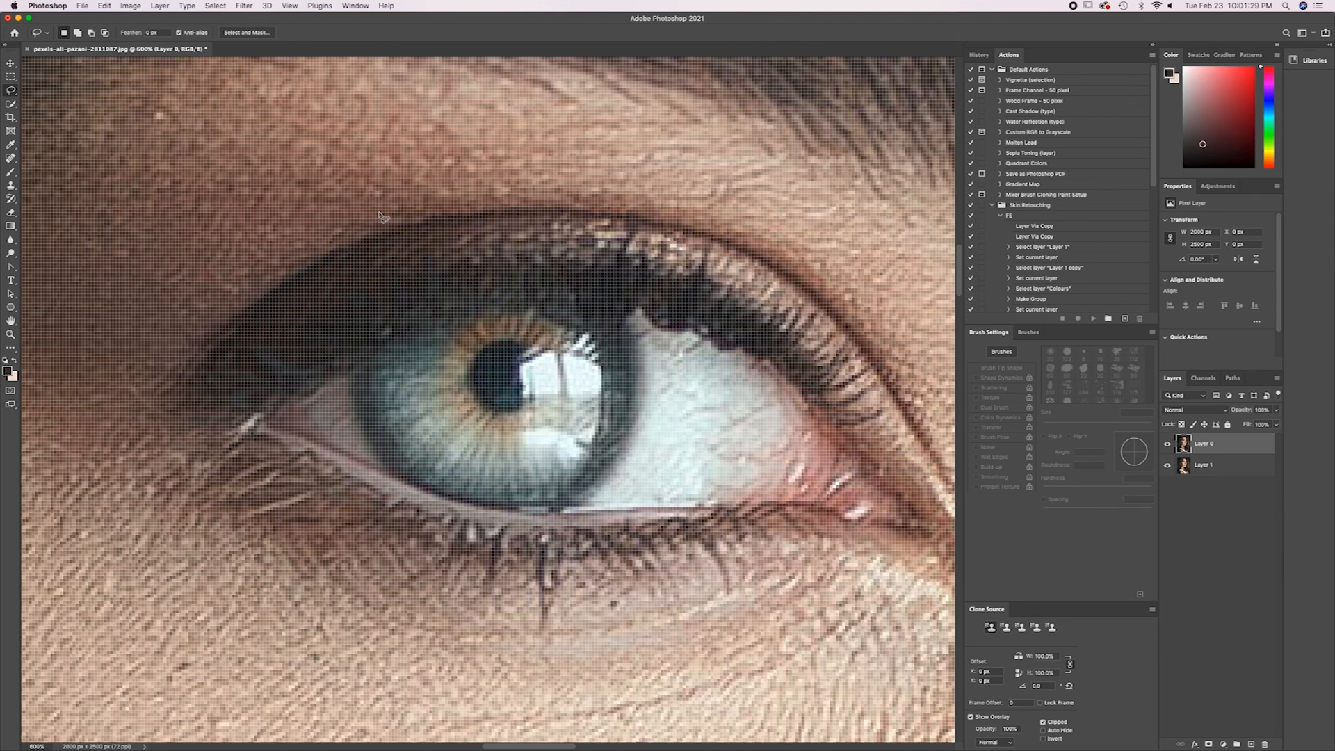
key(super+minus)
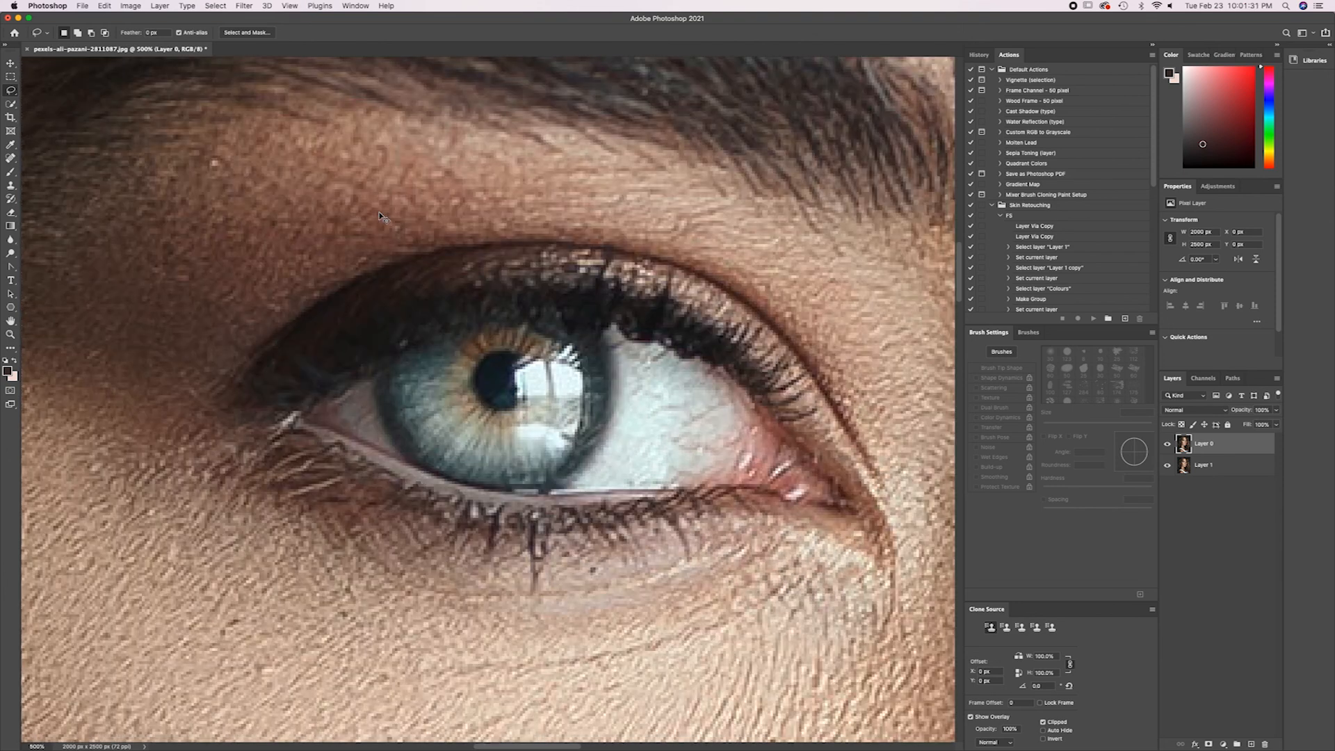
key(super+minus)
key(super+minus)
key(super+minus)
key(super+minus)
key(super+minus)
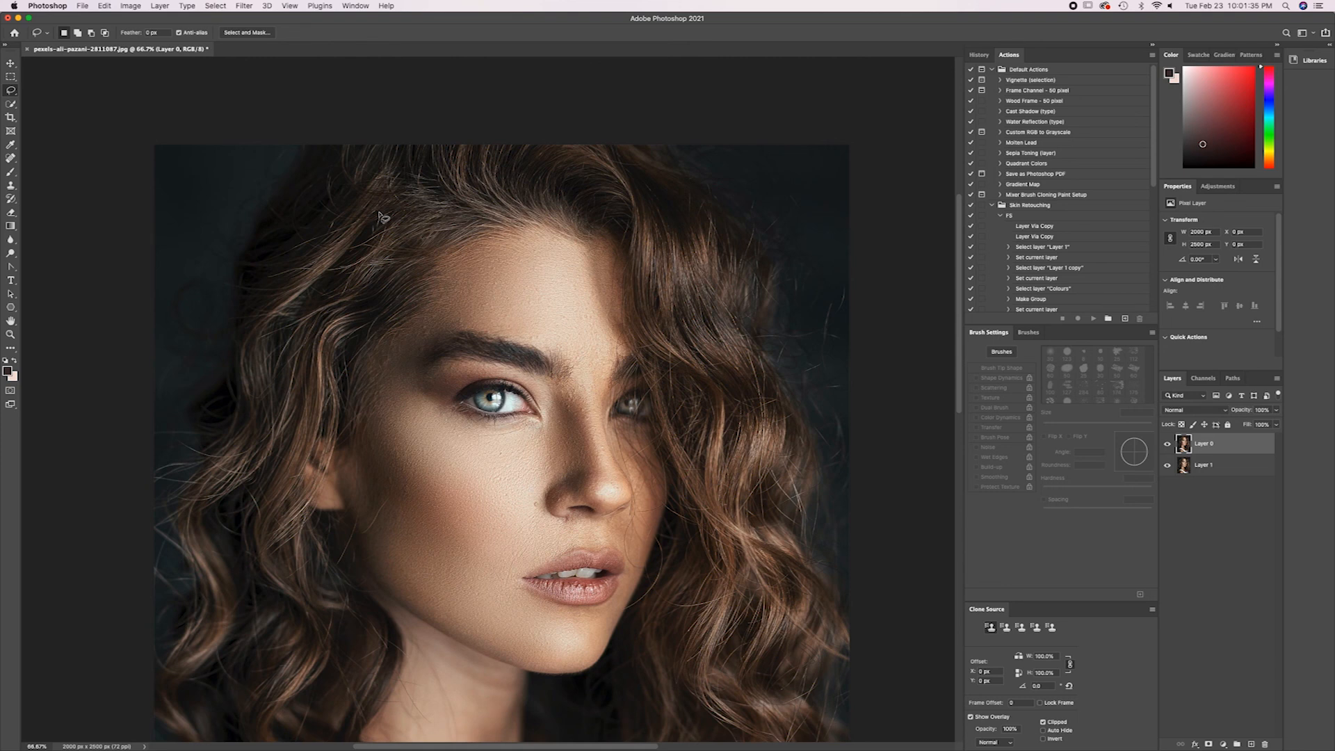